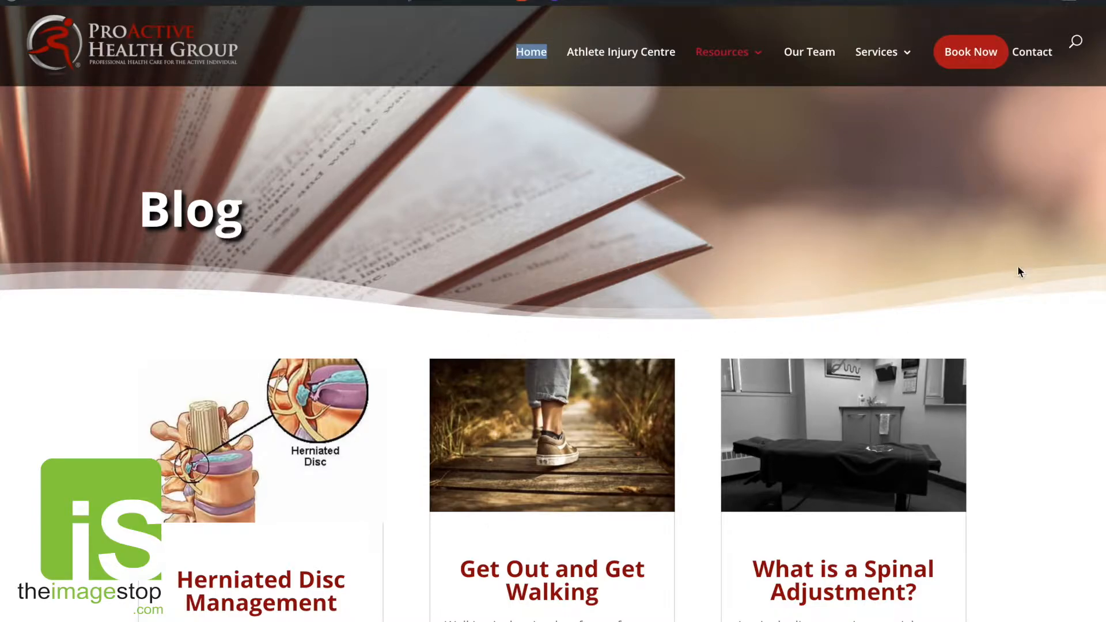
Look over the blog page's grid of post previews down to the older entries link and footer
{"action": "scroll", "coordinate": [820, 281], "scroll_direction": "down", "scroll_amount": 5}
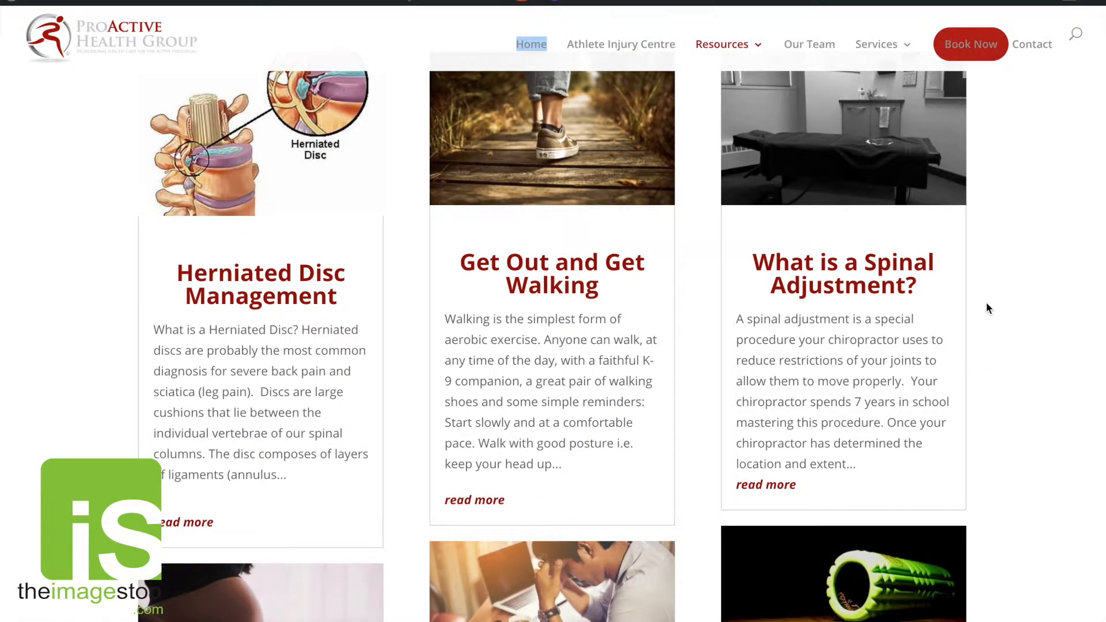
{"action": "scroll", "coordinate": [986, 306], "scroll_direction": "up", "scroll_amount": 5}
{"action": "scroll", "coordinate": [987, 306], "scroll_direction": "down", "scroll_amount": 4}
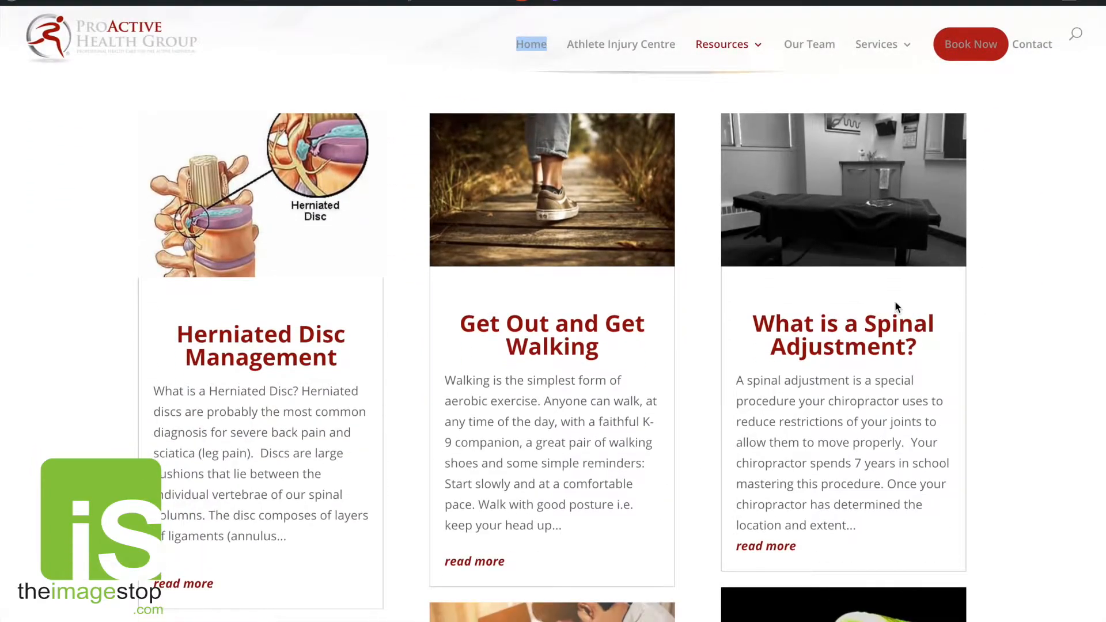
{"action": "scroll", "coordinate": [897, 308], "scroll_direction": "down", "scroll_amount": 20}
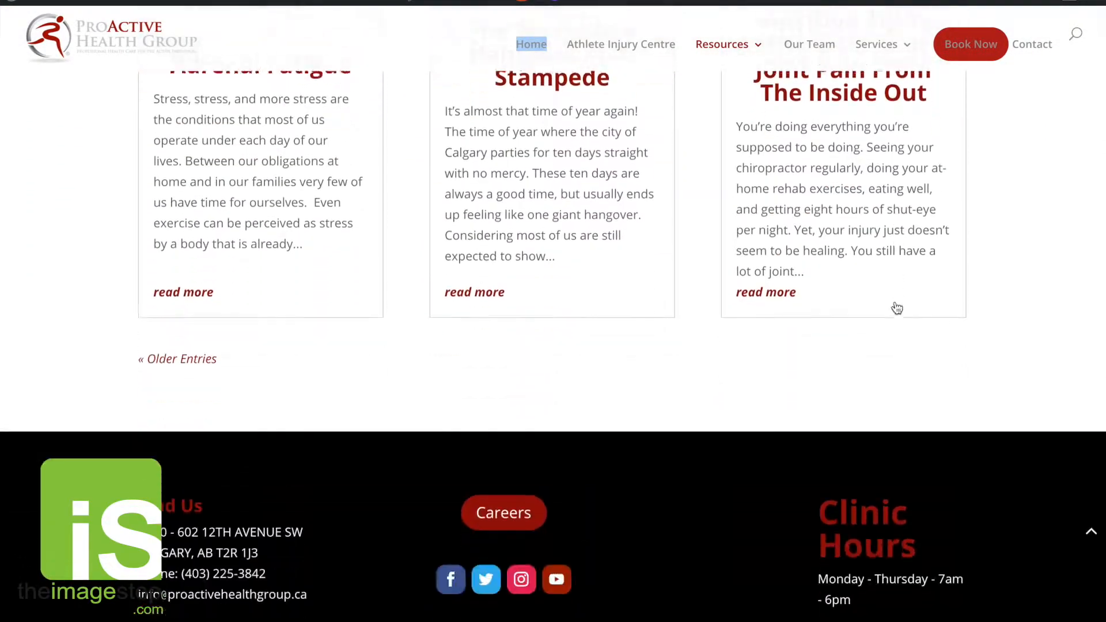
{"action": "scroll", "coordinate": [321, 358], "scroll_direction": "up", "scroll_amount": 15}
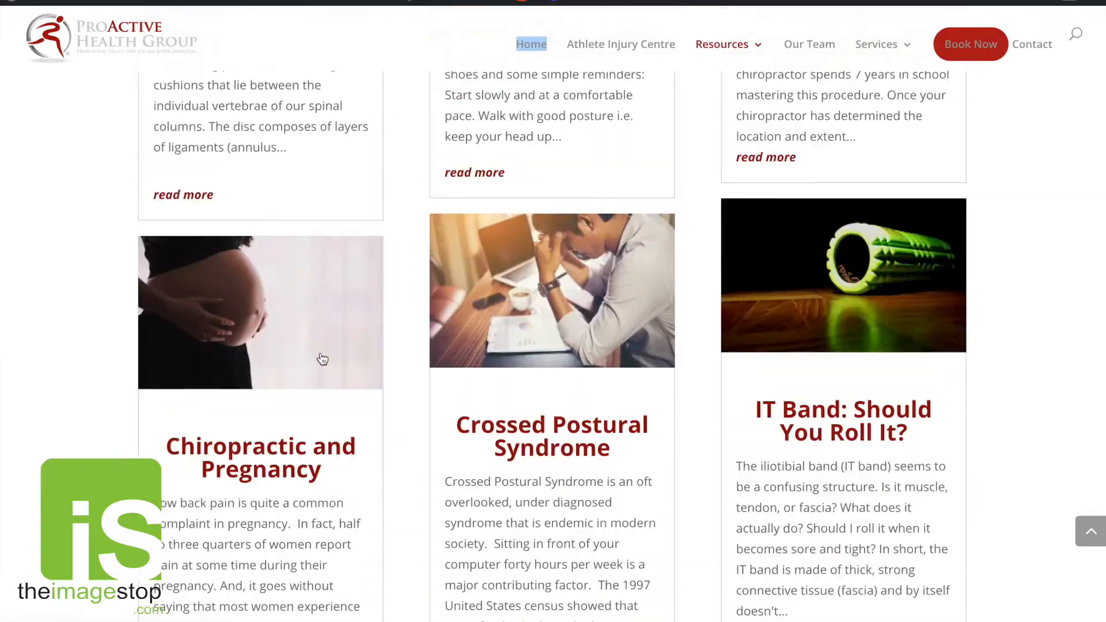
{"action": "scroll", "coordinate": [321, 358], "scroll_direction": "down", "scroll_amount": 14}
{"action": "scroll", "coordinate": [321, 358], "scroll_direction": "down", "scroll_amount": 12}
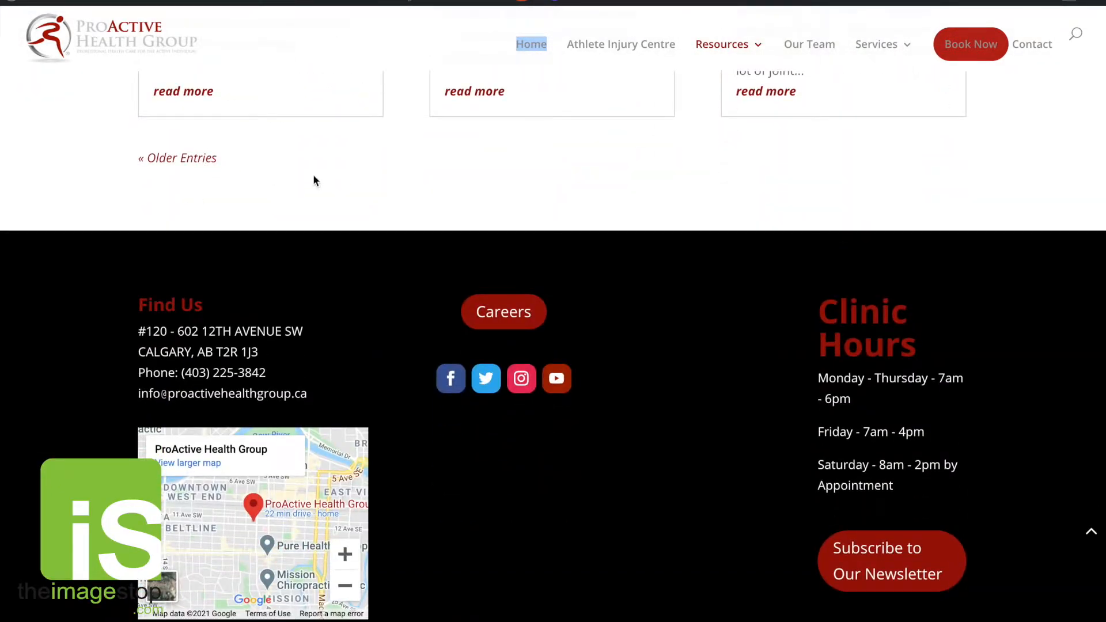
{"action": "scroll", "coordinate": [390, 185], "scroll_direction": "up", "scroll_amount": 18}
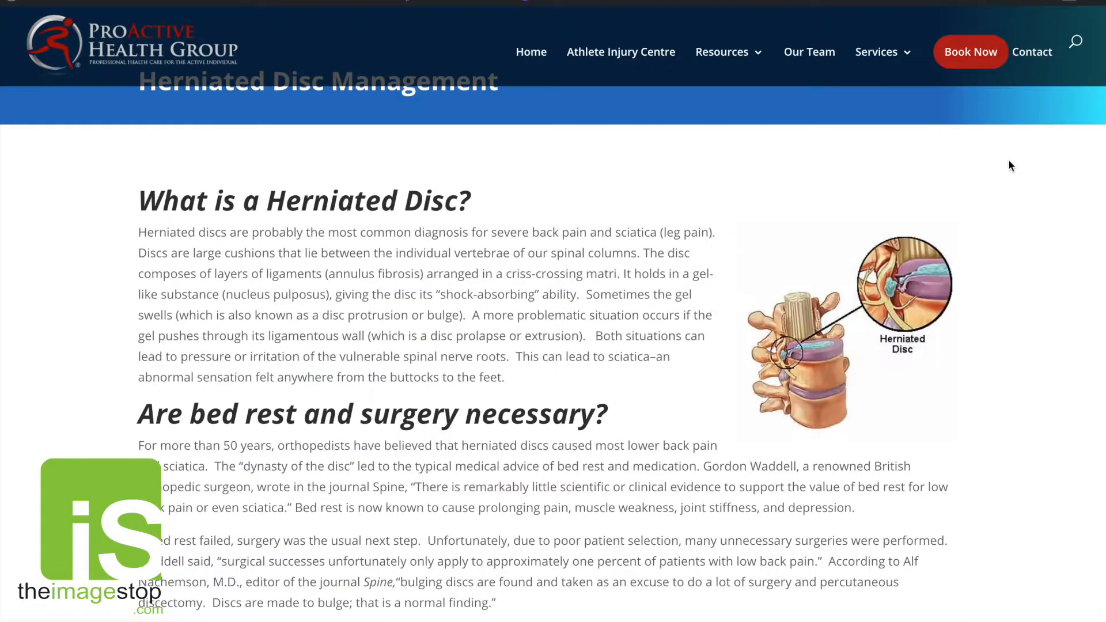
Read through the Herniated Disc Management article from its title to the related-post slider at the end
{"action": "scroll", "coordinate": [1009, 161], "scroll_direction": "up", "scroll_amount": 2}
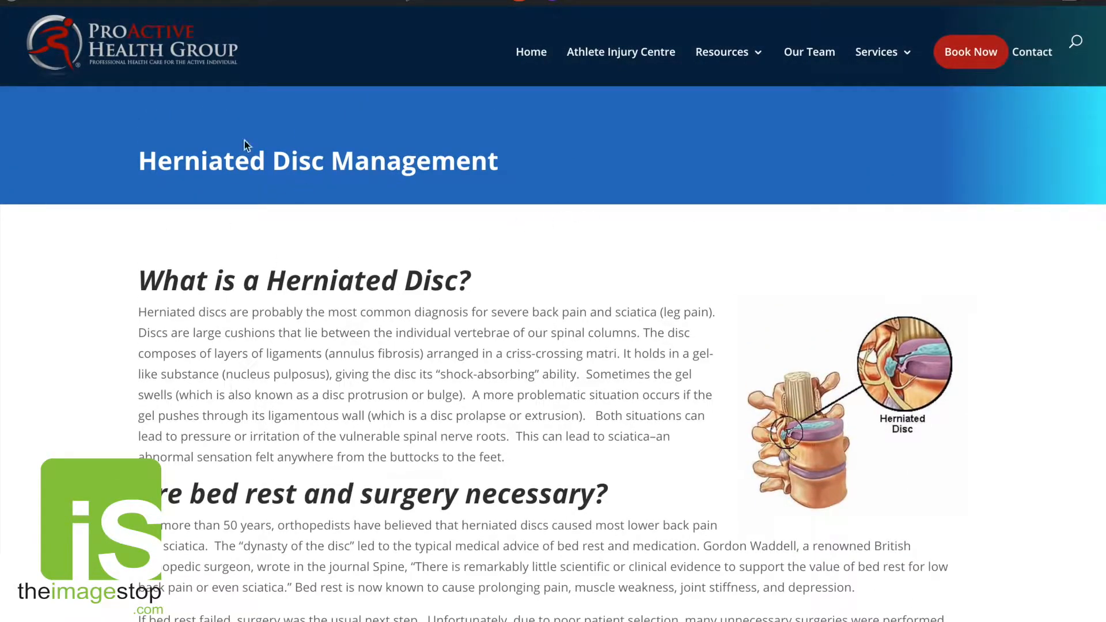
{"action": "scroll", "coordinate": [789, 263], "scroll_direction": "down", "scroll_amount": 4}
{"action": "scroll", "coordinate": [788, 263], "scroll_direction": "down", "scroll_amount": 10}
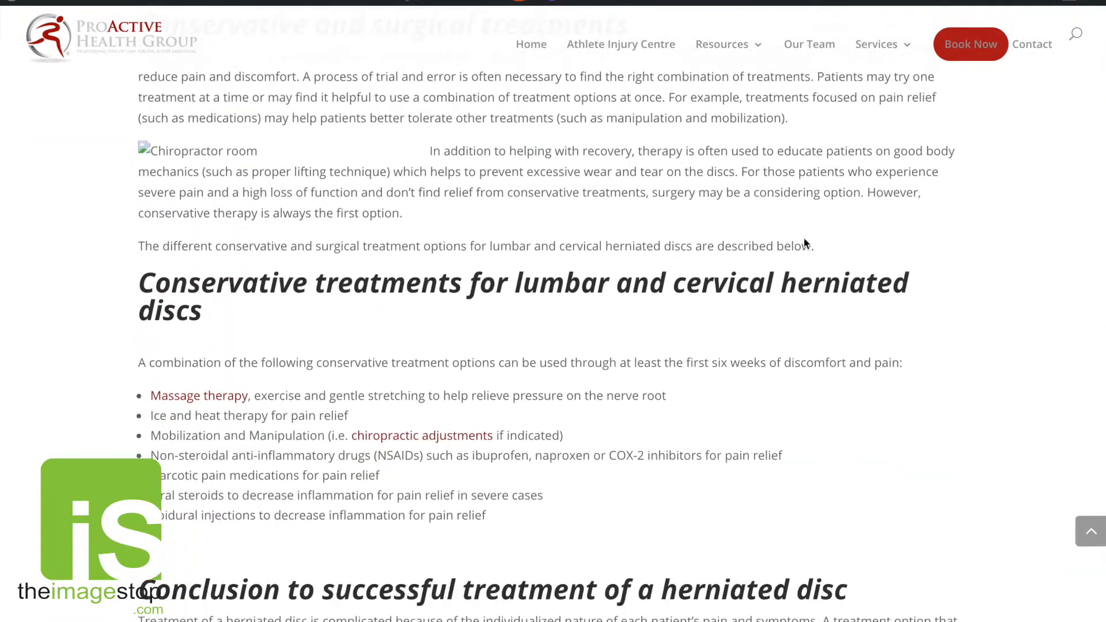
{"action": "scroll", "coordinate": [804, 242], "scroll_direction": "down", "scroll_amount": 7}
{"action": "scroll", "coordinate": [810, 237], "scroll_direction": "down", "scroll_amount": 1}
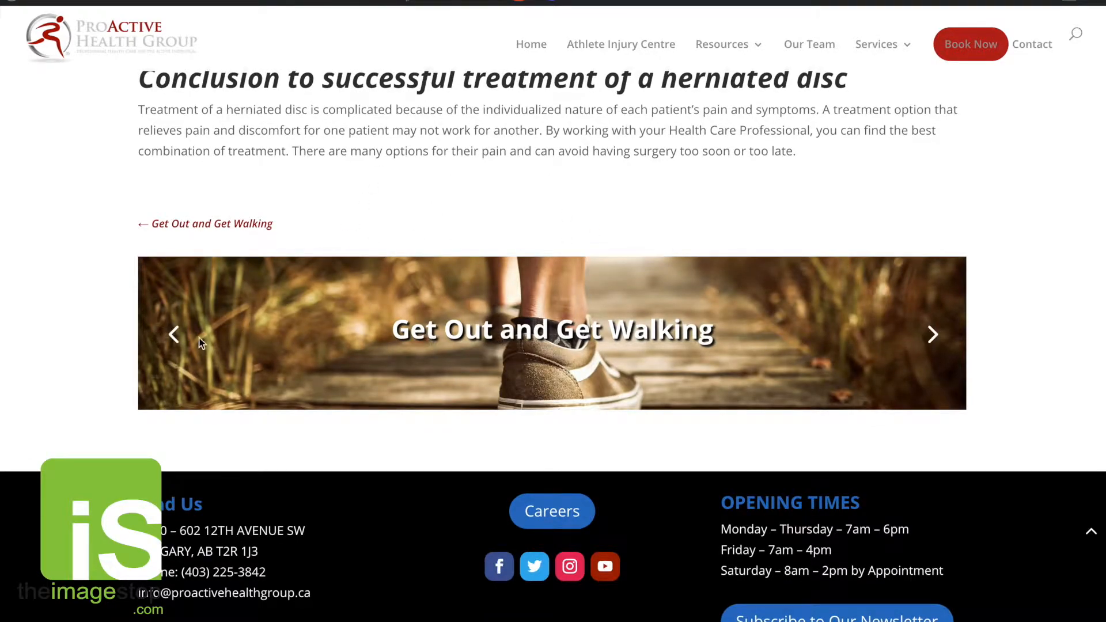
Advance through the related-post slider below the article and return to the top of the post
{"action": "left_click", "coordinate": [933, 337]}
{"action": "left_click", "coordinate": [934, 336]}
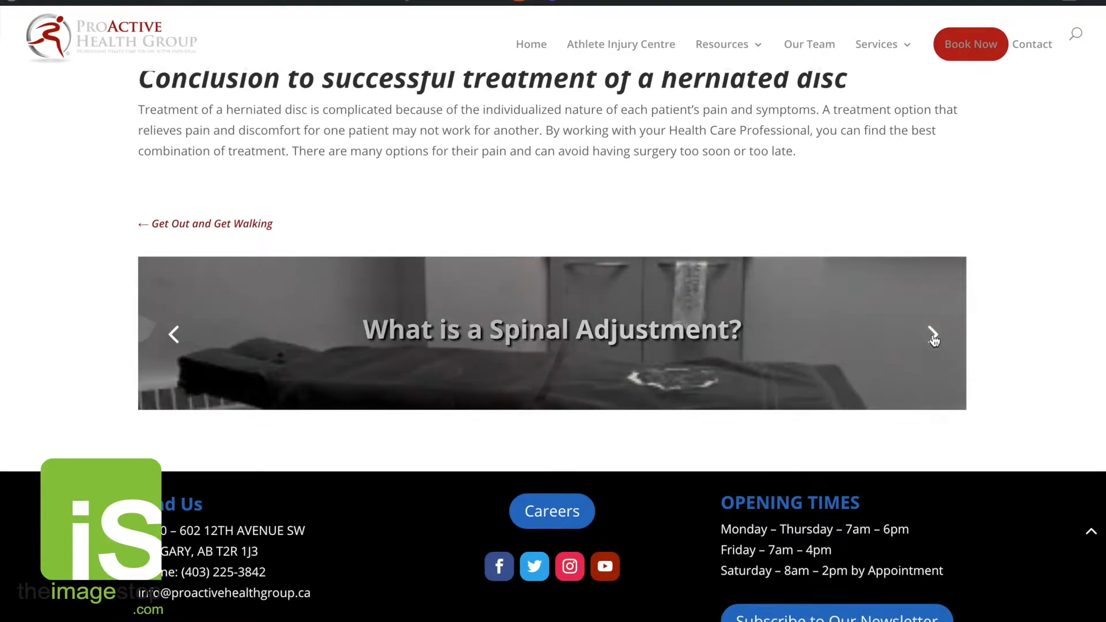
{"action": "left_click", "coordinate": [933, 338]}
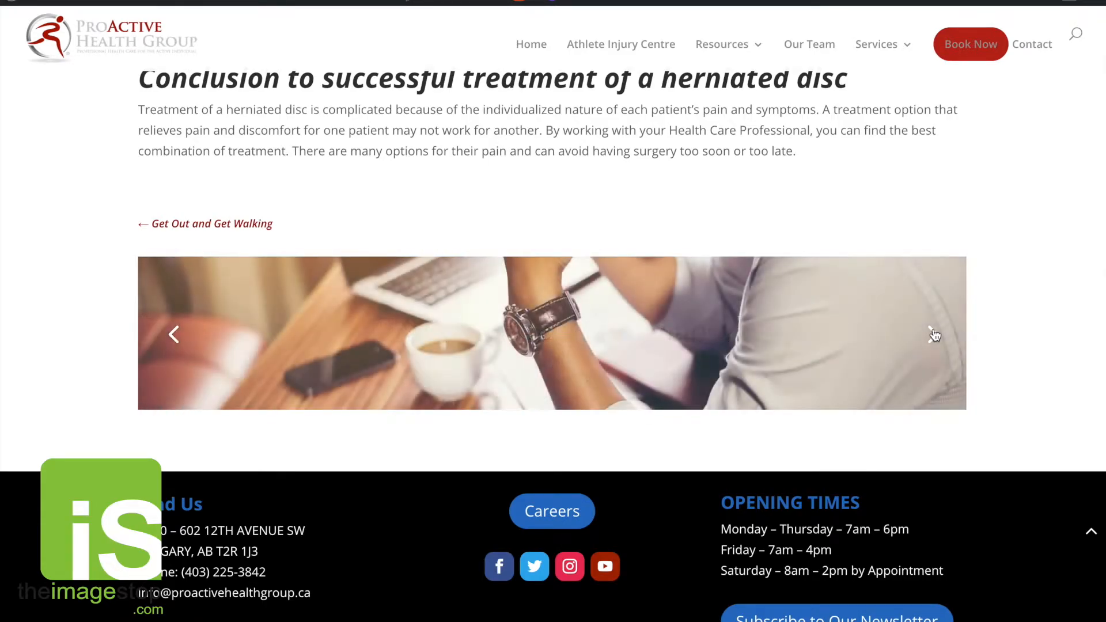
{"action": "scroll", "coordinate": [934, 329], "scroll_direction": "up", "scroll_amount": 1}
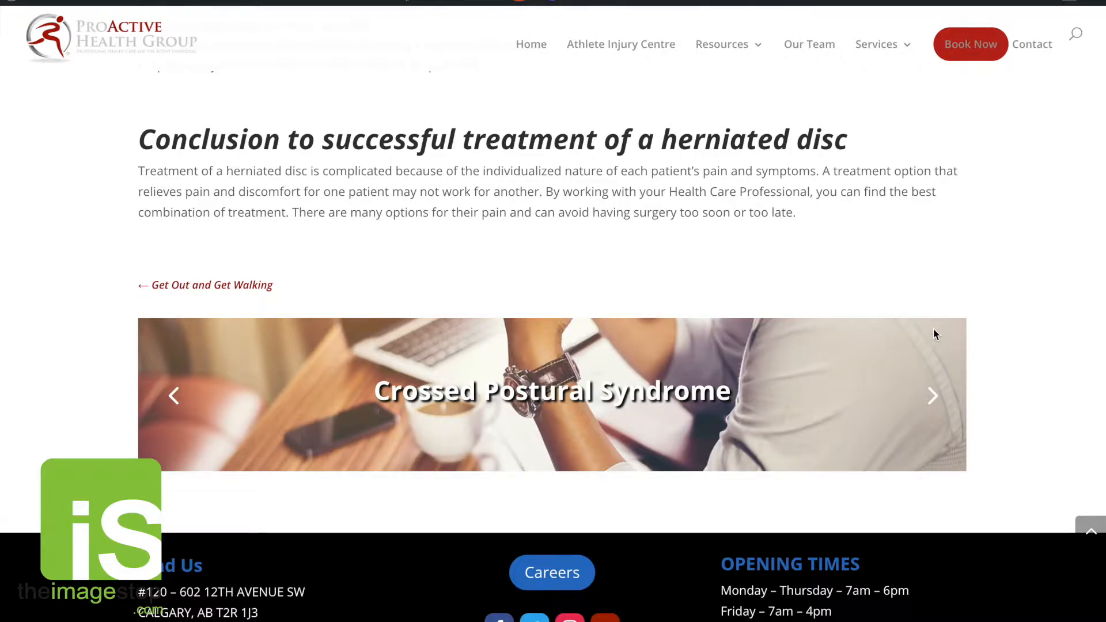
{"action": "scroll", "coordinate": [933, 328], "scroll_direction": "up", "scroll_amount": 20}
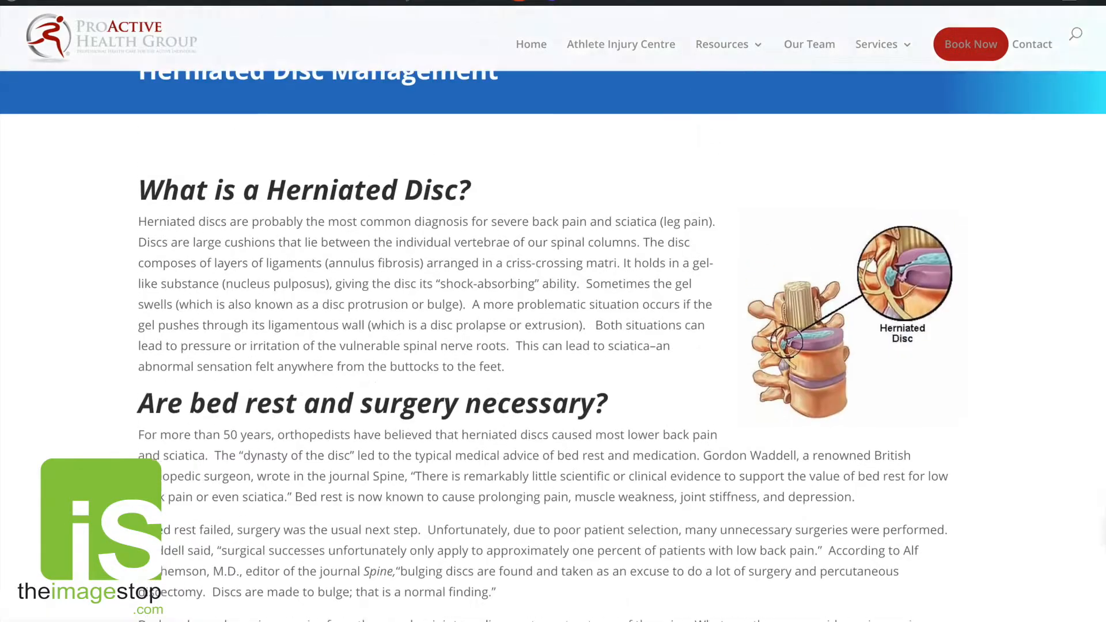
{"action": "scroll", "coordinate": [740, 334], "scroll_direction": "up", "scroll_amount": 2}
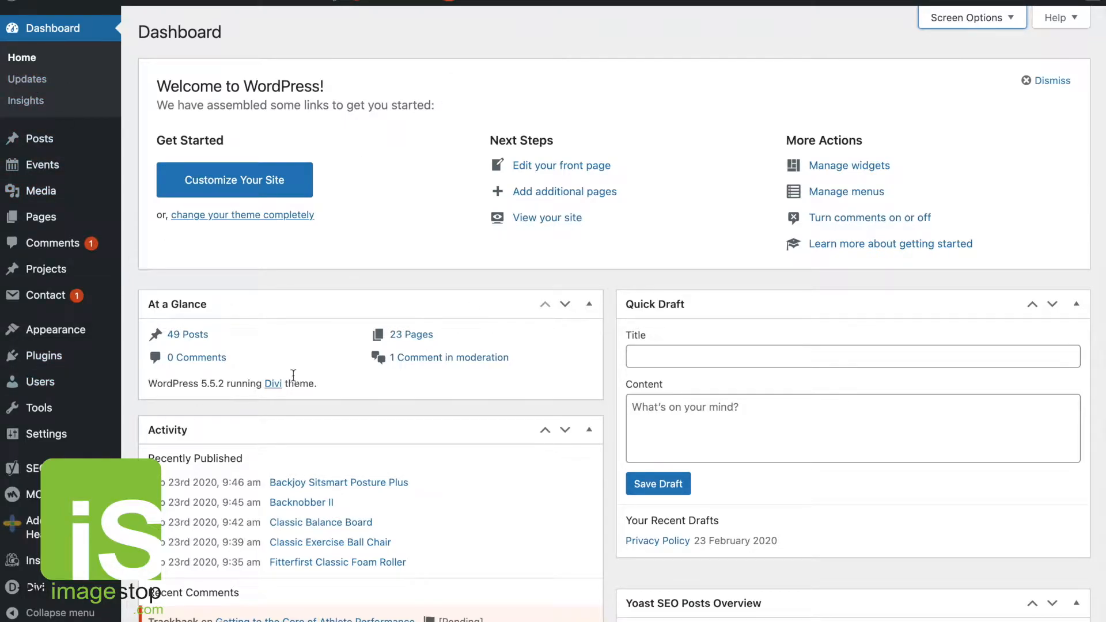
{"action": "mouse_move", "coordinate": [56, 298]}
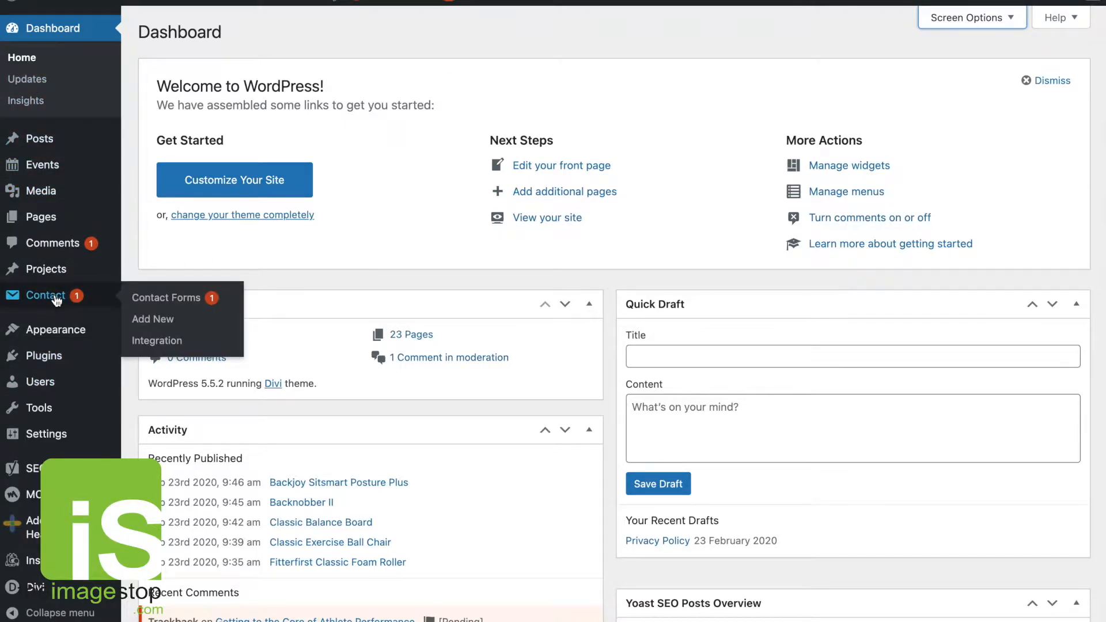
{"action": "mouse_move", "coordinate": [37, 477]}
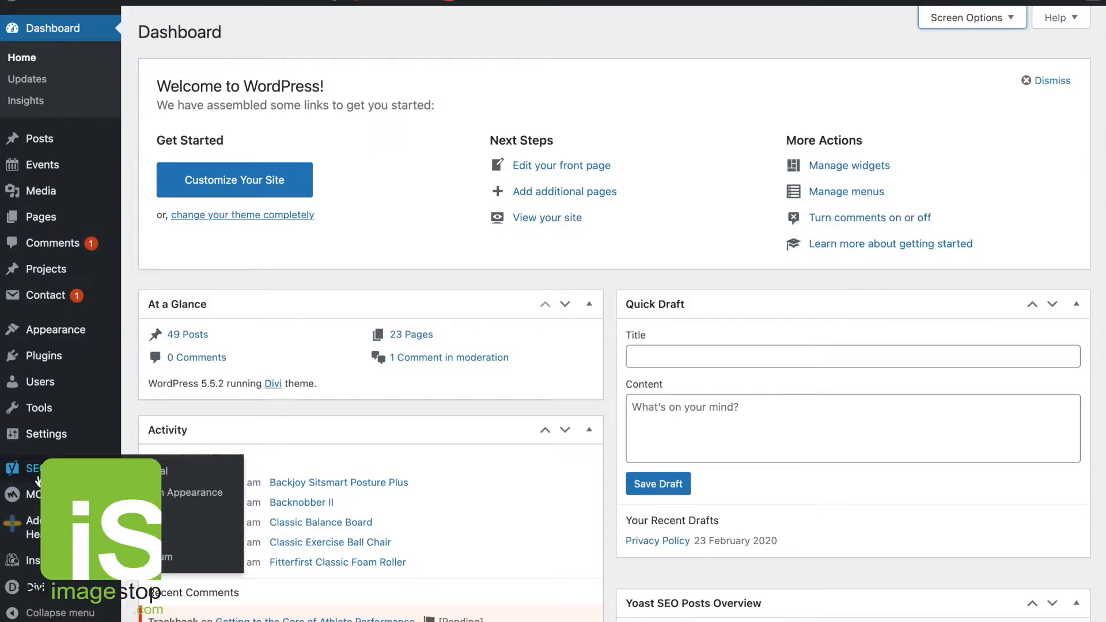
{"action": "mouse_move", "coordinate": [33, 560]}
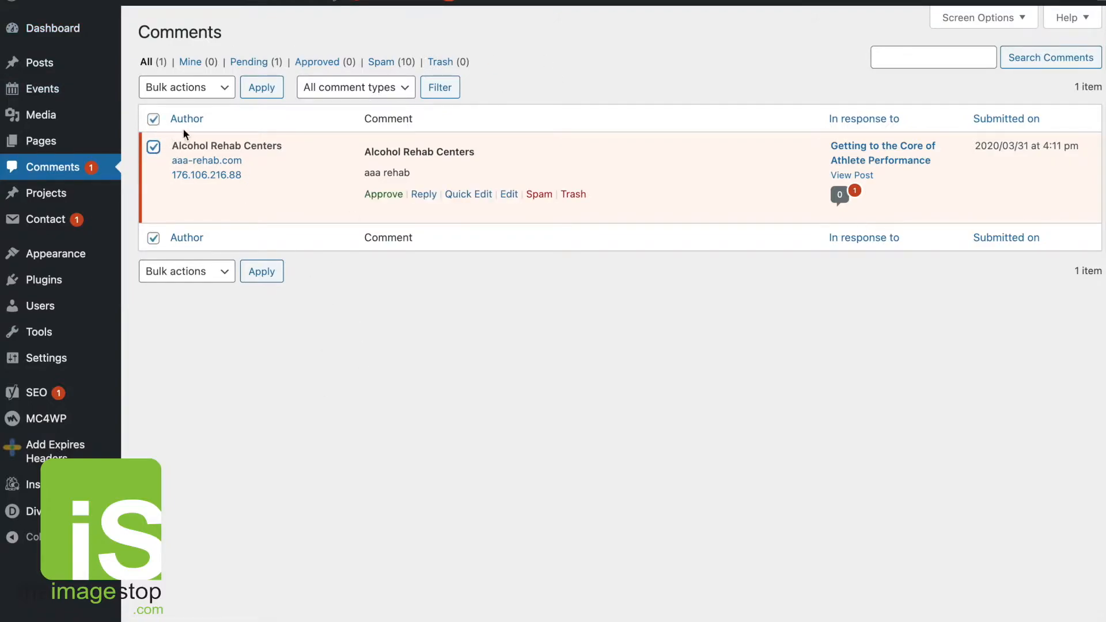
Mark the selected pending comment from Alcohol Rehab Centers as spam with a bulk action
{"action": "left_click", "coordinate": [214, 91]}
{"action": "left_click", "coordinate": [185, 140]}
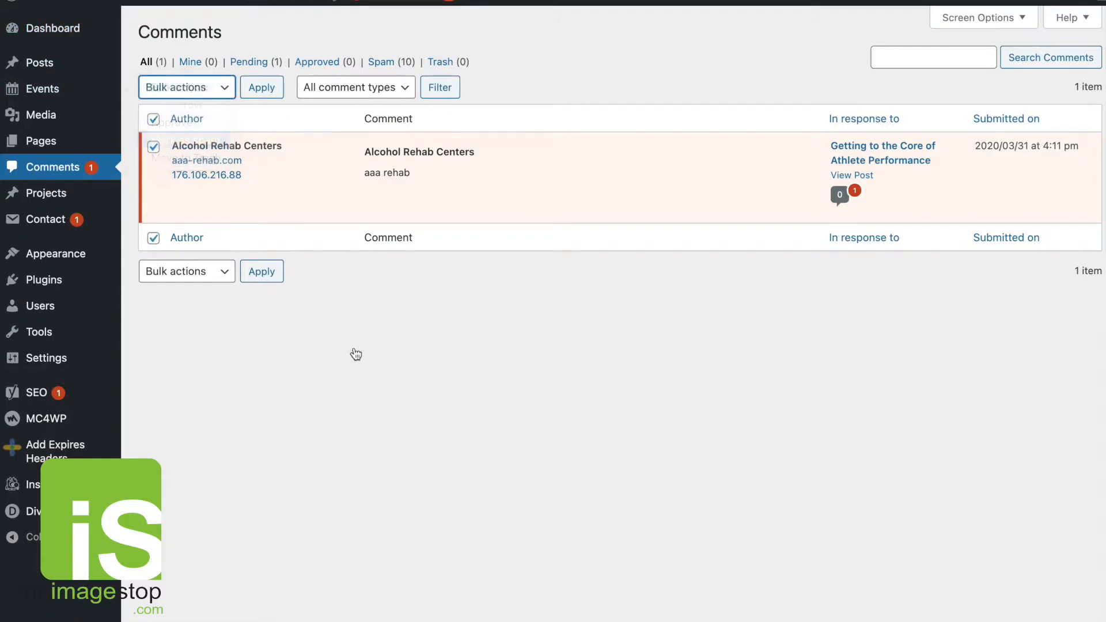
{"action": "left_click", "coordinate": [274, 89]}
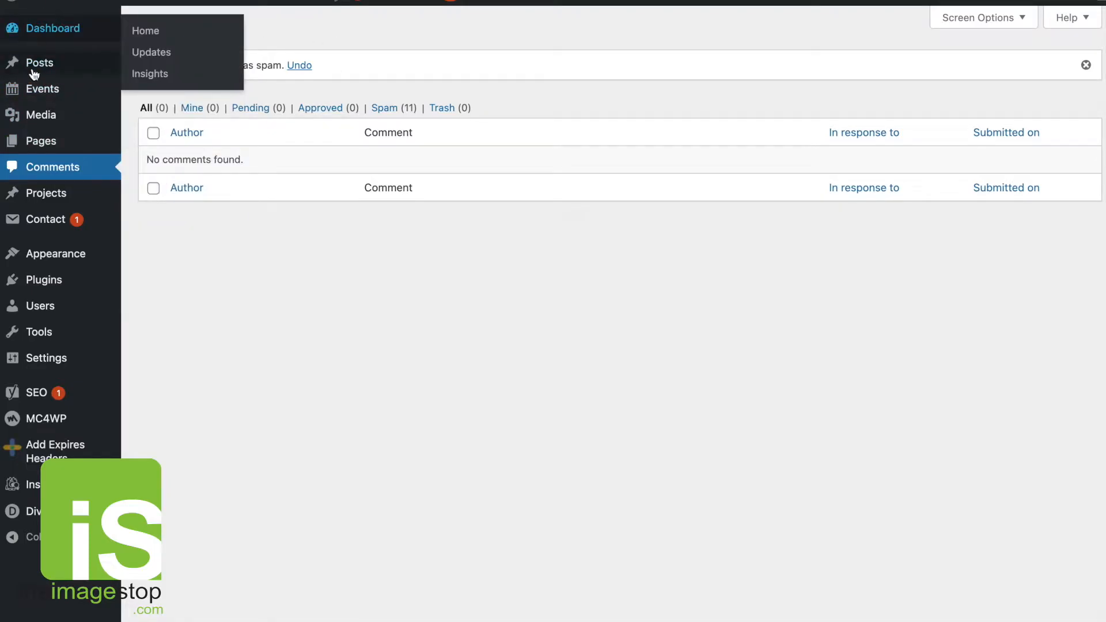
Find the Herniated Disc Management post in the list of all posts and add it to the PHG category with Quick Edit
{"action": "mouse_move", "coordinate": [34, 66]}
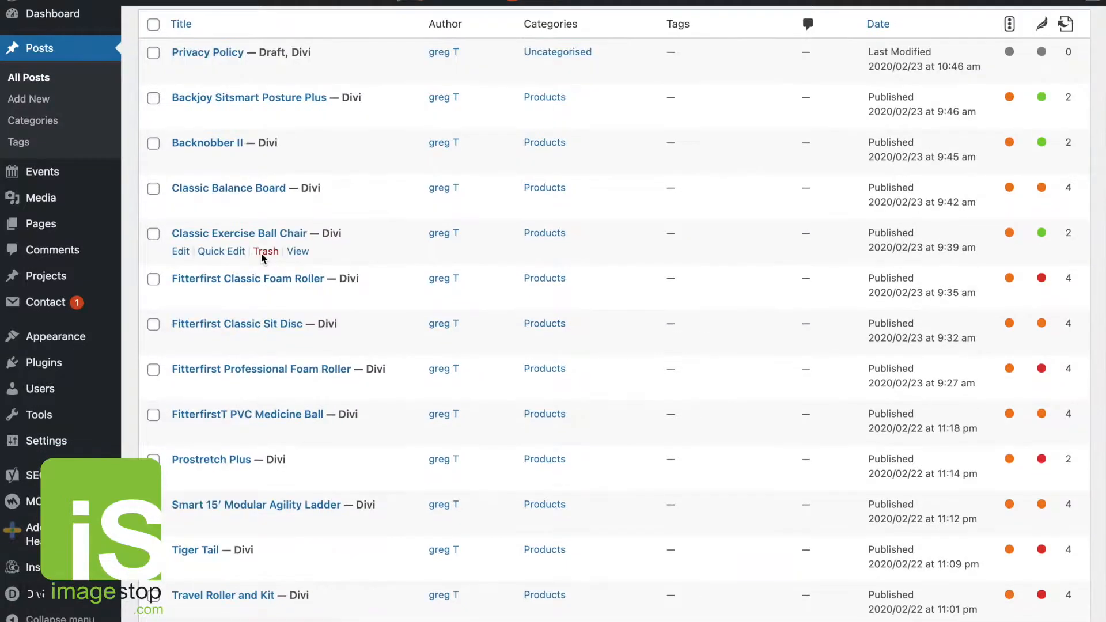
{"action": "scroll", "coordinate": [262, 257], "scroll_direction": "down", "scroll_amount": 1}
{"action": "scroll", "coordinate": [578, 104], "scroll_direction": "up", "scroll_amount": 3}
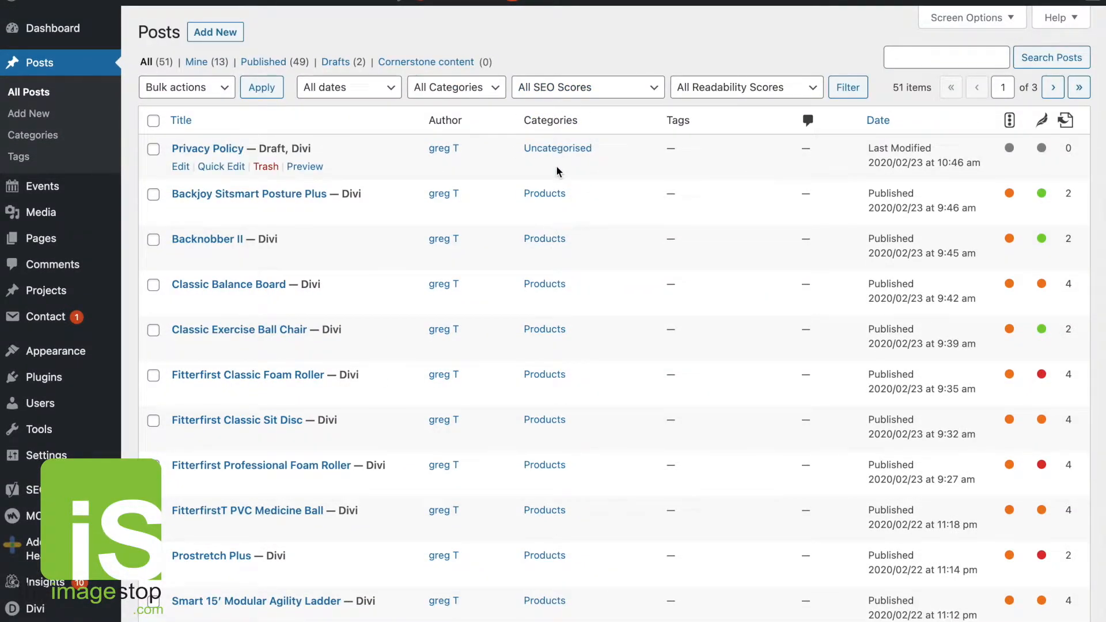
{"action": "scroll", "coordinate": [551, 233], "scroll_direction": "down", "scroll_amount": 5}
{"action": "scroll", "coordinate": [551, 232], "scroll_direction": "down", "scroll_amount": 1}
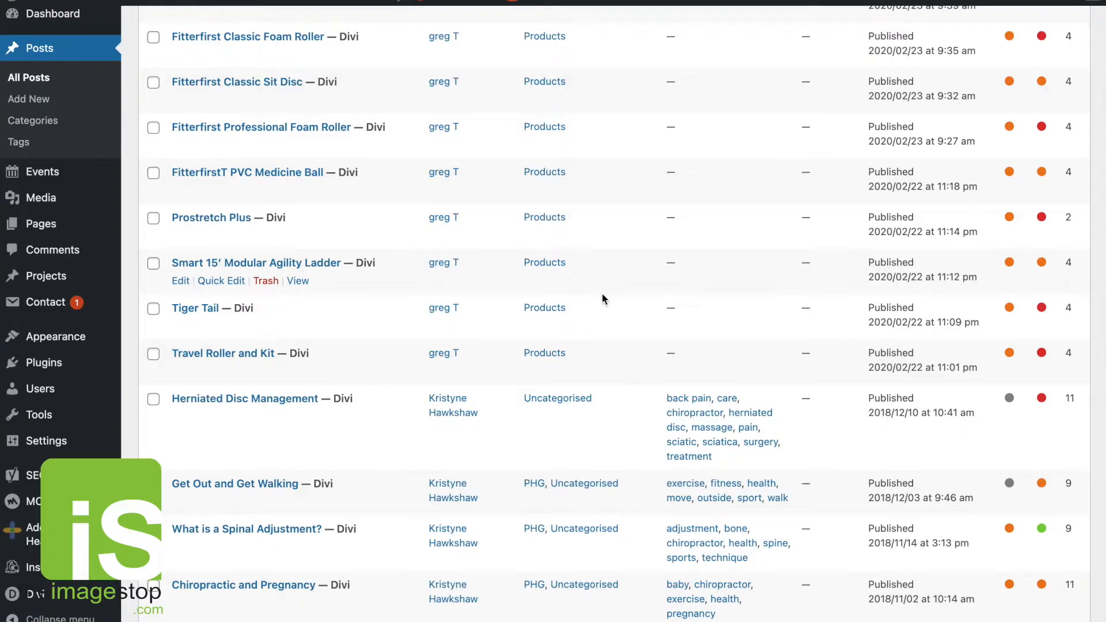
{"action": "scroll", "coordinate": [484, 411], "scroll_direction": "down", "scroll_amount": 1}
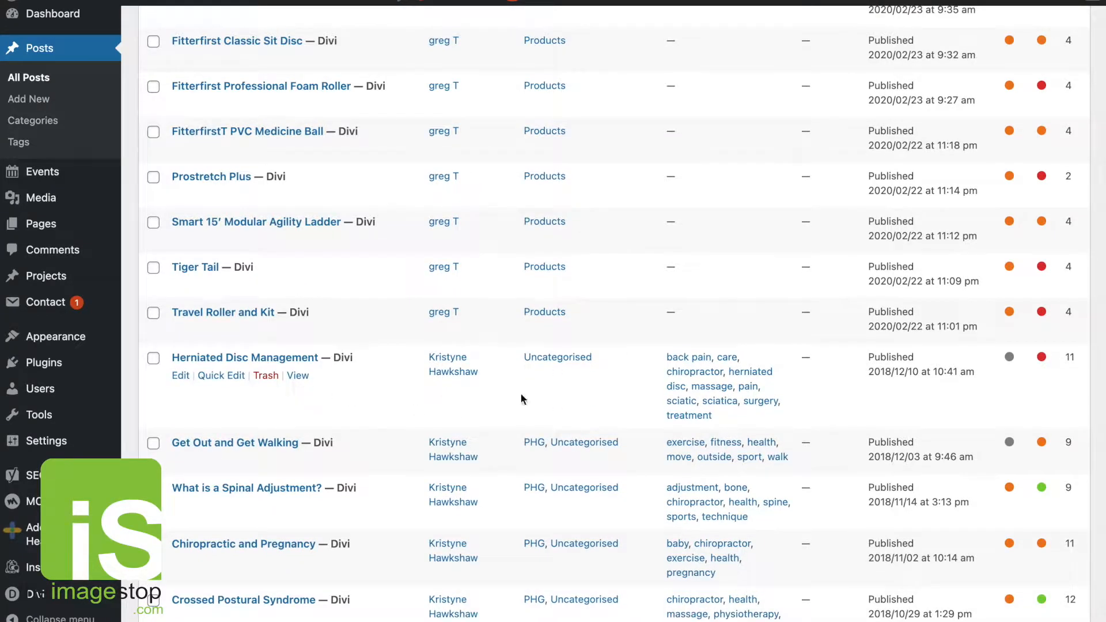
{"action": "scroll", "coordinate": [545, 381], "scroll_direction": "down", "scroll_amount": 1}
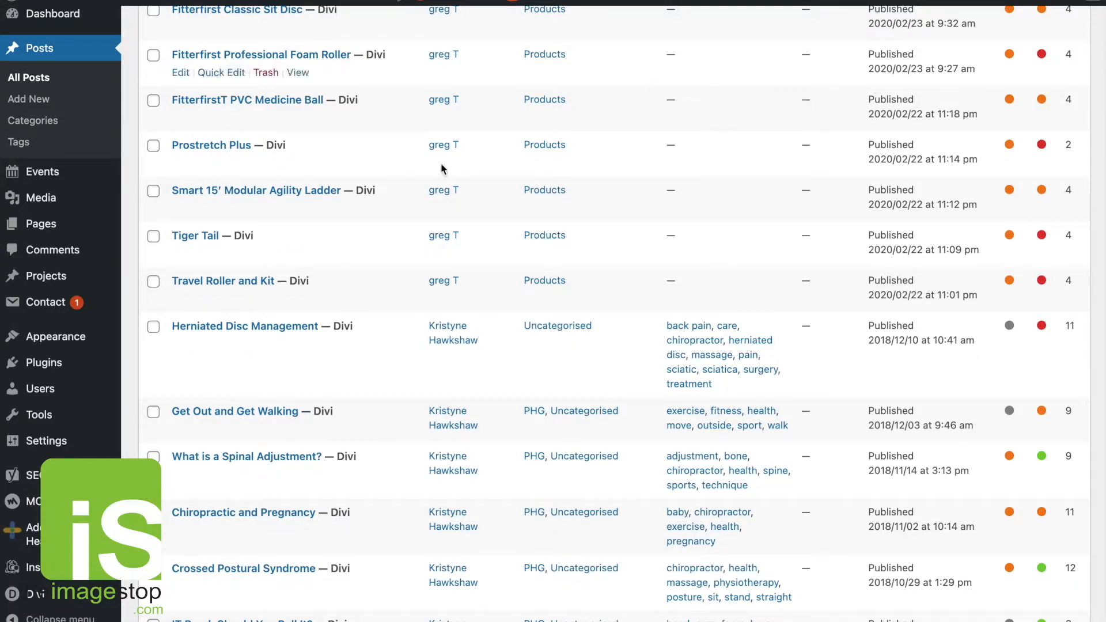
{"action": "left_click", "coordinate": [223, 345]}
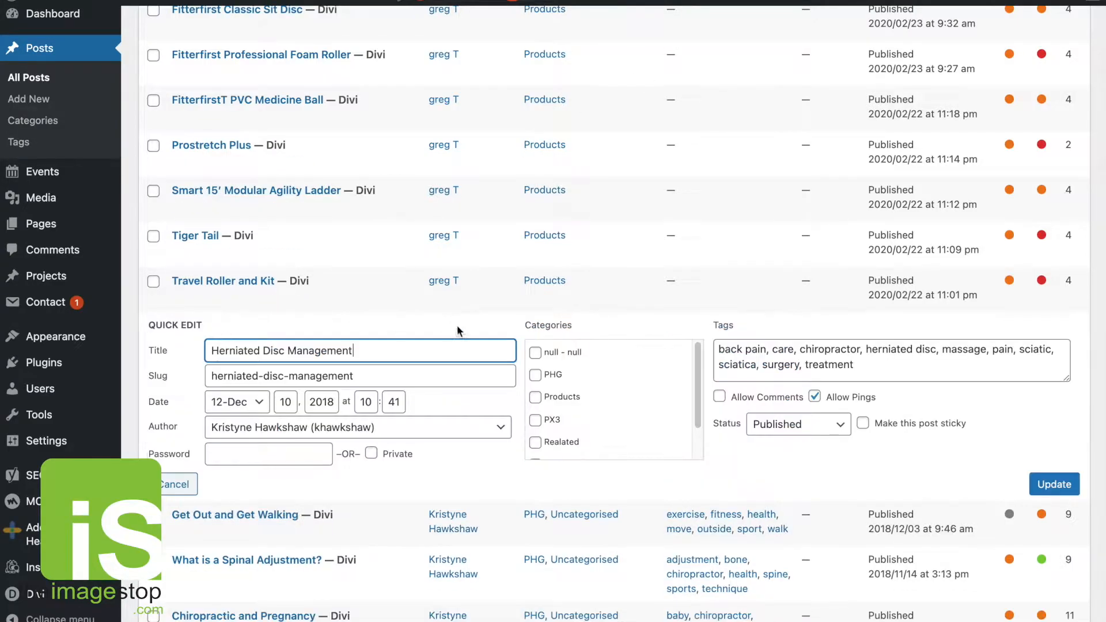
{"action": "left_click", "coordinate": [536, 376]}
{"action": "left_click", "coordinate": [1055, 484]}
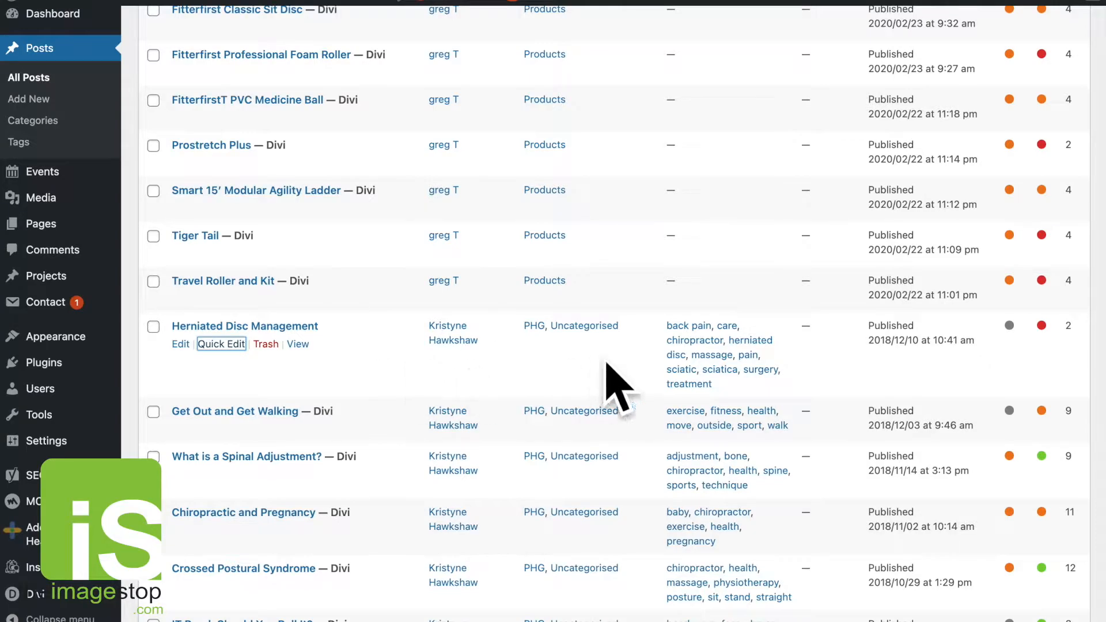
Open the Herniated Disc Management post for editing in a new browser tab
{"action": "scroll", "coordinate": [495, 345], "scroll_direction": "down", "scroll_amount": 1}
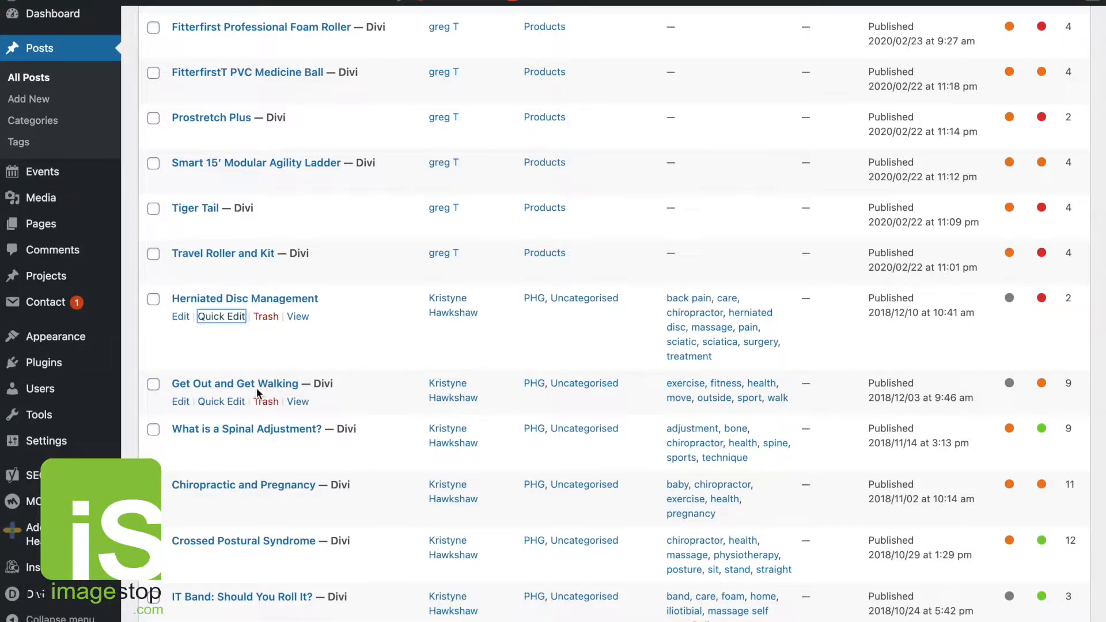
{"action": "right_click", "coordinate": [180, 318]}
{"action": "left_click", "coordinate": [190, 327]}
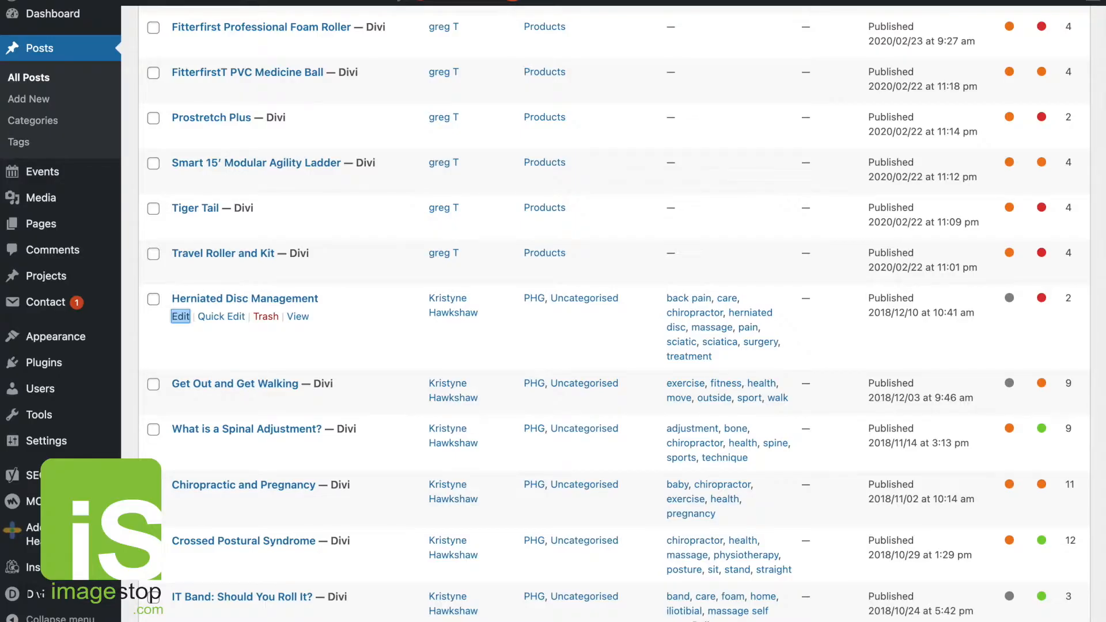
Switch to the live Herniated Disc Management page and highlight its title and the "What is a Herniated Disc?" section with its image
{"action": "key", "text": "ctrl+Tab"}
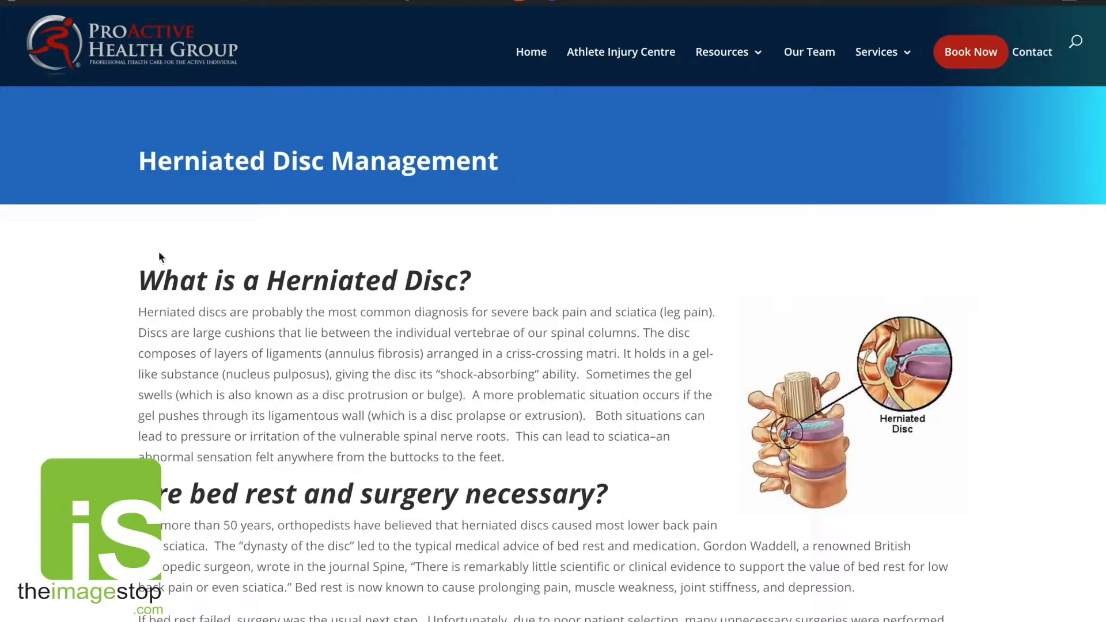
{"action": "left_click_drag", "start_coordinate": [55, 128], "coordinate": [577, 174]}
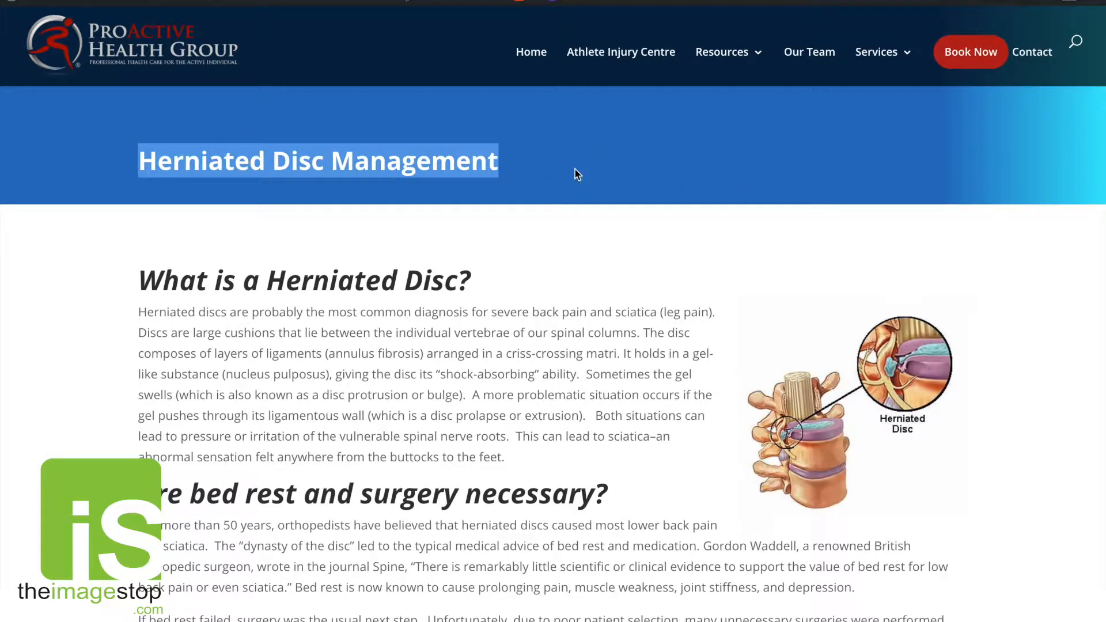
{"action": "left_click_drag", "start_coordinate": [99, 146], "coordinate": [561, 179]}
{"action": "left_click_drag", "start_coordinate": [47, 159], "coordinate": [572, 166]}
{"action": "scroll", "coordinate": [366, 199], "scroll_direction": "down", "scroll_amount": 3}
{"action": "left_click_drag", "start_coordinate": [140, 81], "coordinate": [667, 249]}
{"action": "left_click_drag", "start_coordinate": [632, 211], "coordinate": [641, 209]}
{"action": "left_click_drag", "start_coordinate": [509, 274], "coordinate": [306, 75]}
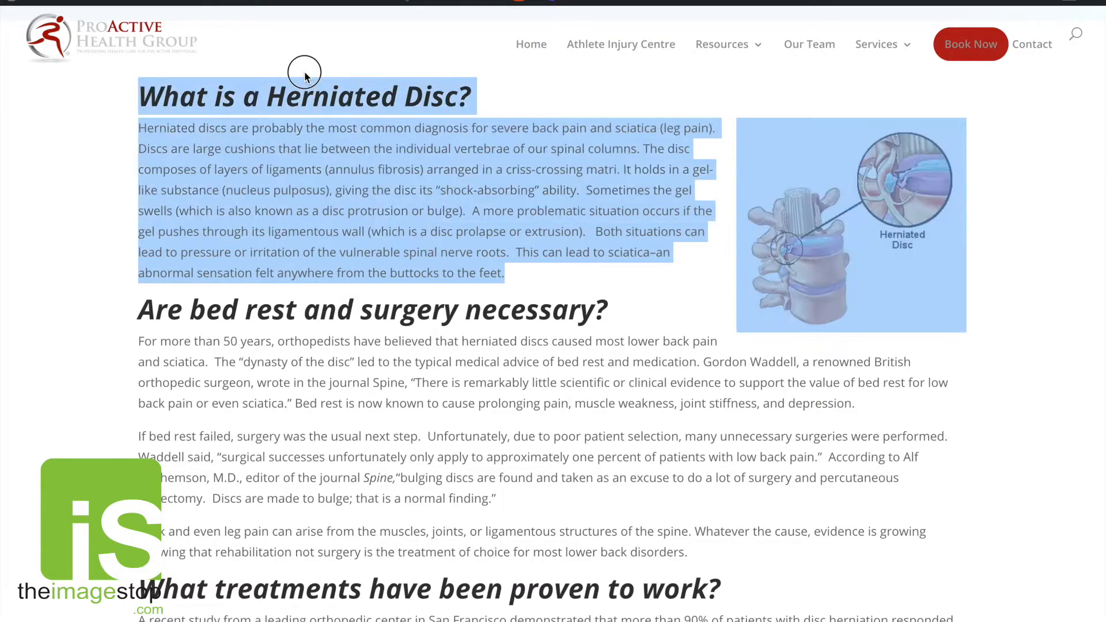
{"action": "left_click", "coordinate": [577, 167]}
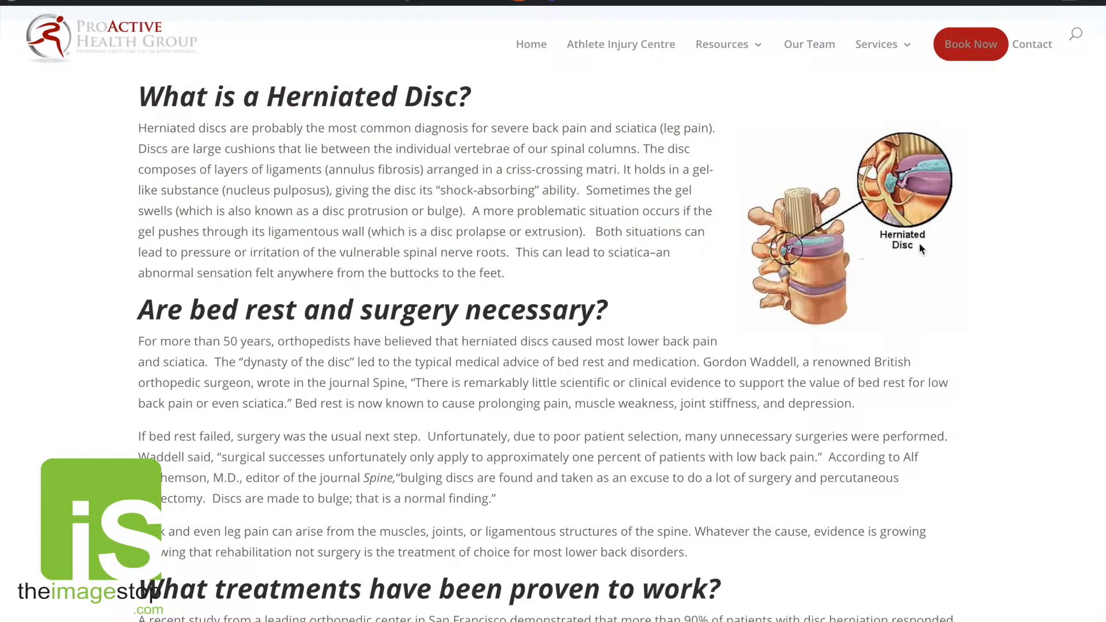
Review the remaining headings and paragraphs of the live article down to the conclusion and related-post slider
{"action": "scroll", "coordinate": [398, 351], "scroll_direction": "down", "scroll_amount": 4}
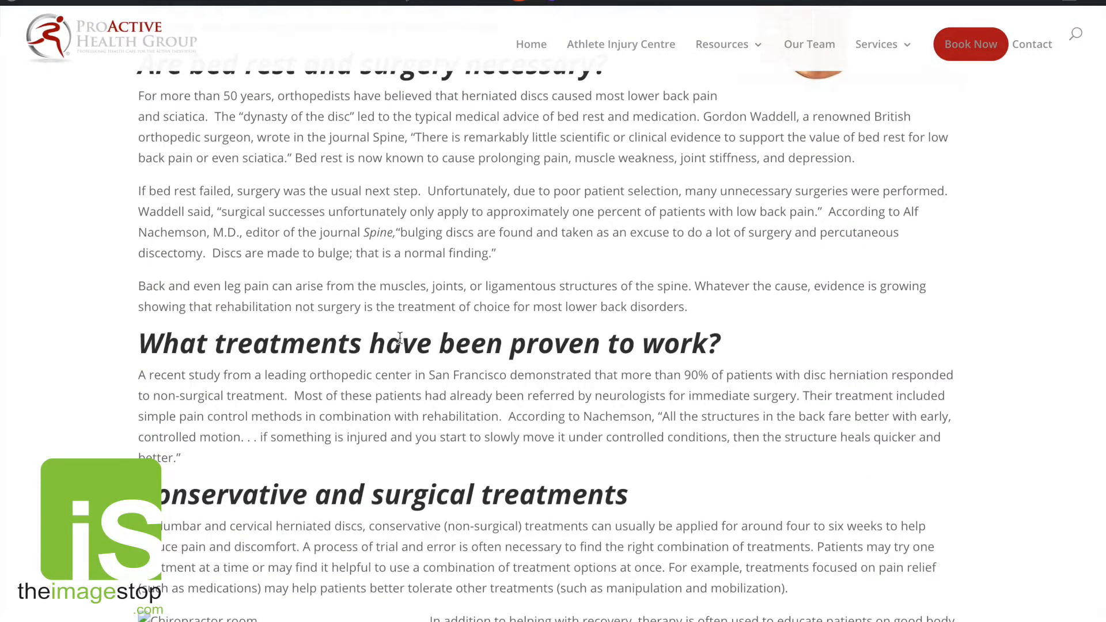
{"action": "scroll", "coordinate": [402, 330], "scroll_direction": "down", "scroll_amount": 1}
{"action": "scroll", "coordinate": [402, 329], "scroll_direction": "up", "scroll_amount": 3}
{"action": "scroll", "coordinate": [402, 330], "scroll_direction": "down", "scroll_amount": 4}
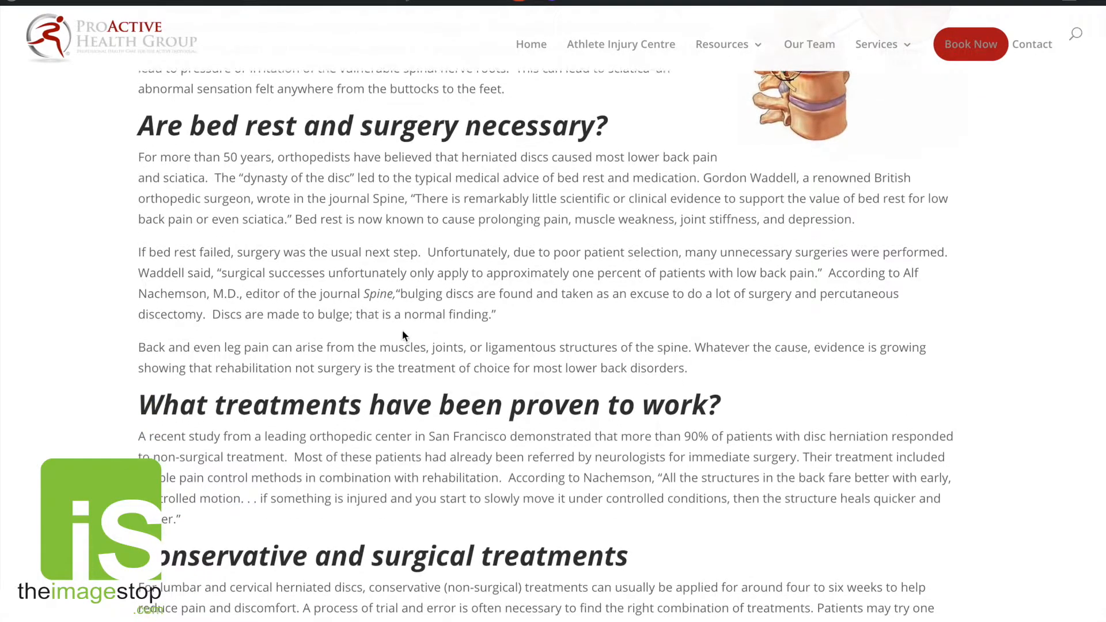
{"action": "scroll", "coordinate": [402, 330], "scroll_direction": "down", "scroll_amount": 10}
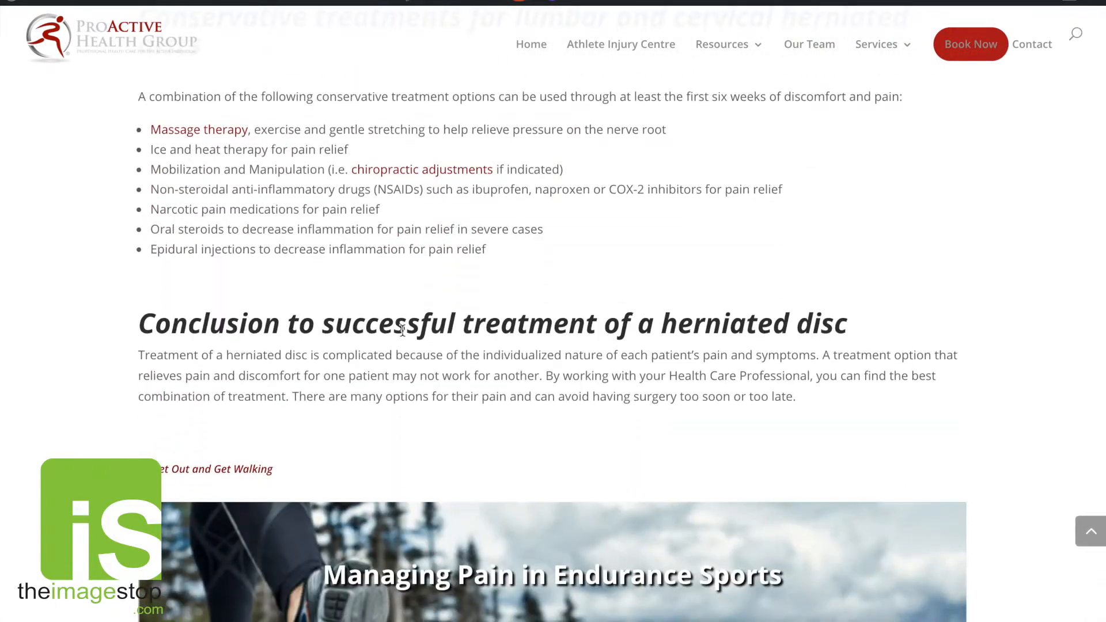
Compare the top of the live Herniated Disc Management article with the Post Title and Text sections in its Divi Builder layout
{"action": "scroll", "coordinate": [402, 330], "scroll_direction": "up", "scroll_amount": 20}
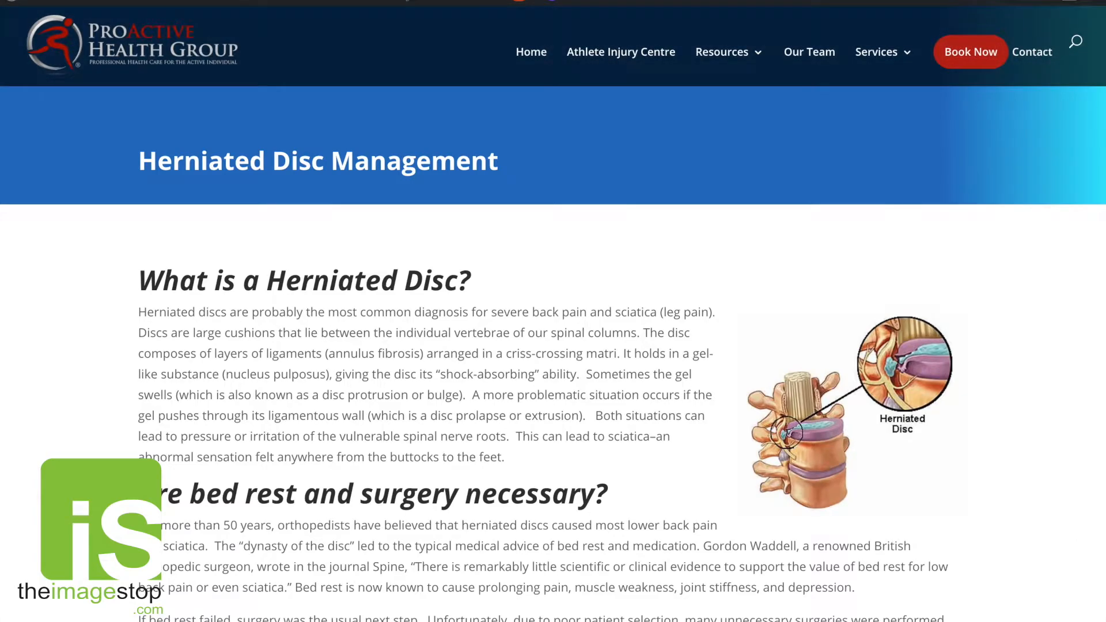
{"action": "scroll", "coordinate": [773, 318], "scroll_direction": "down", "scroll_amount": 1}
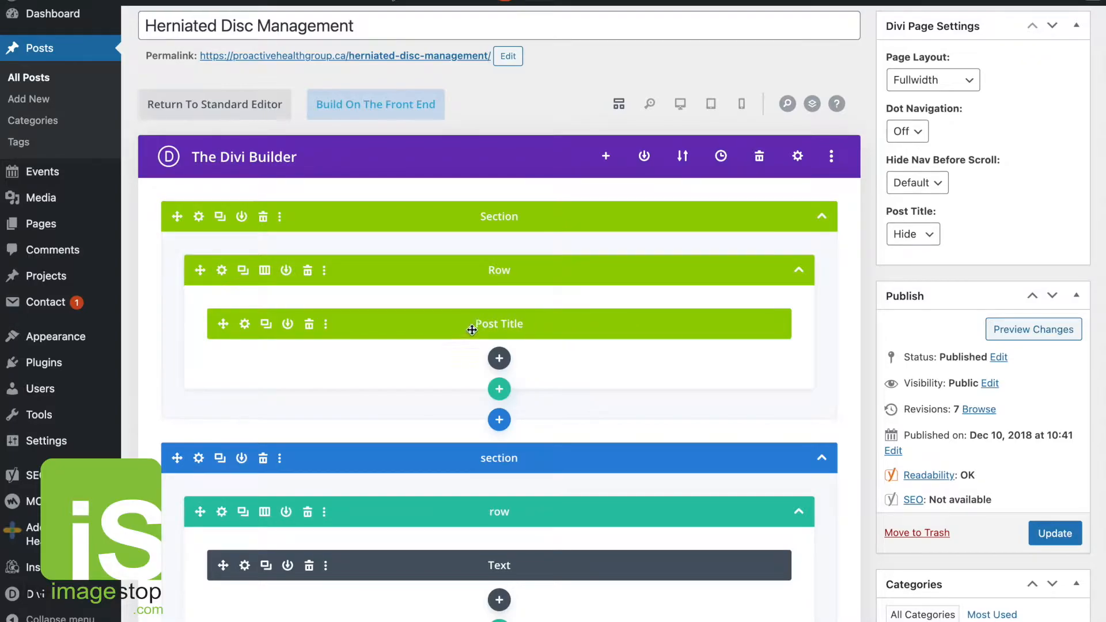
{"action": "scroll", "coordinate": [494, 326], "scroll_direction": "down", "scroll_amount": 1}
{"action": "scroll", "coordinate": [520, 321], "scroll_direction": "down", "scroll_amount": 4}
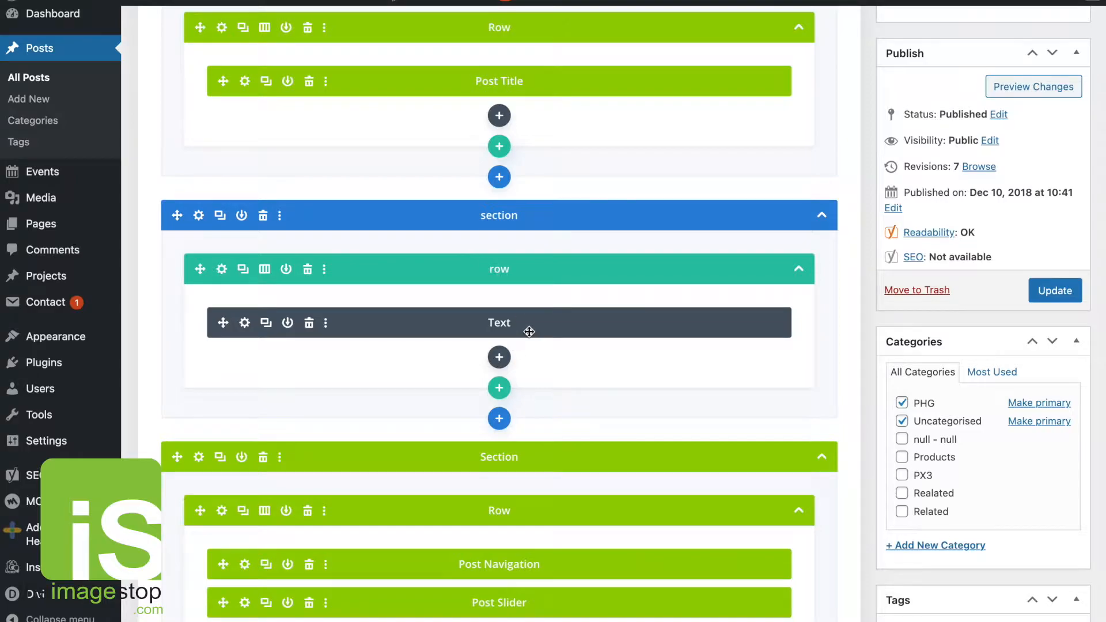
{"action": "scroll", "coordinate": [526, 331], "scroll_direction": "down", "scroll_amount": 3}
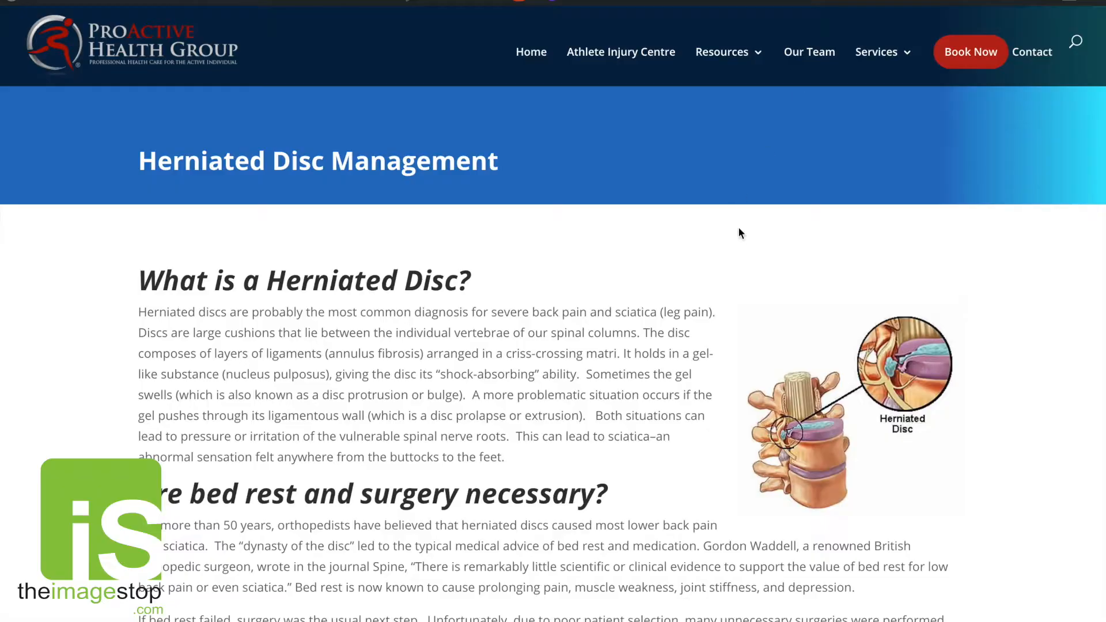
Examine the post navigation link, related-post slider and footer at the end of the live article, including the Instagram gallery placeholder
{"action": "scroll", "coordinate": [738, 227], "scroll_direction": "down", "scroll_amount": 20}
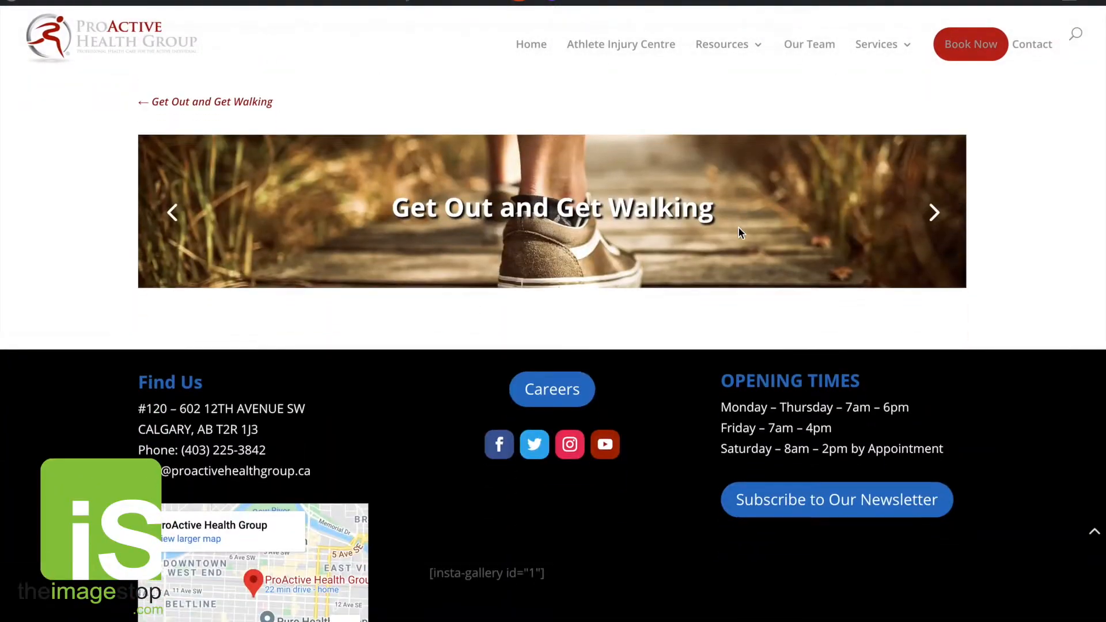
{"action": "scroll", "coordinate": [501, 243], "scroll_direction": "up", "scroll_amount": 1}
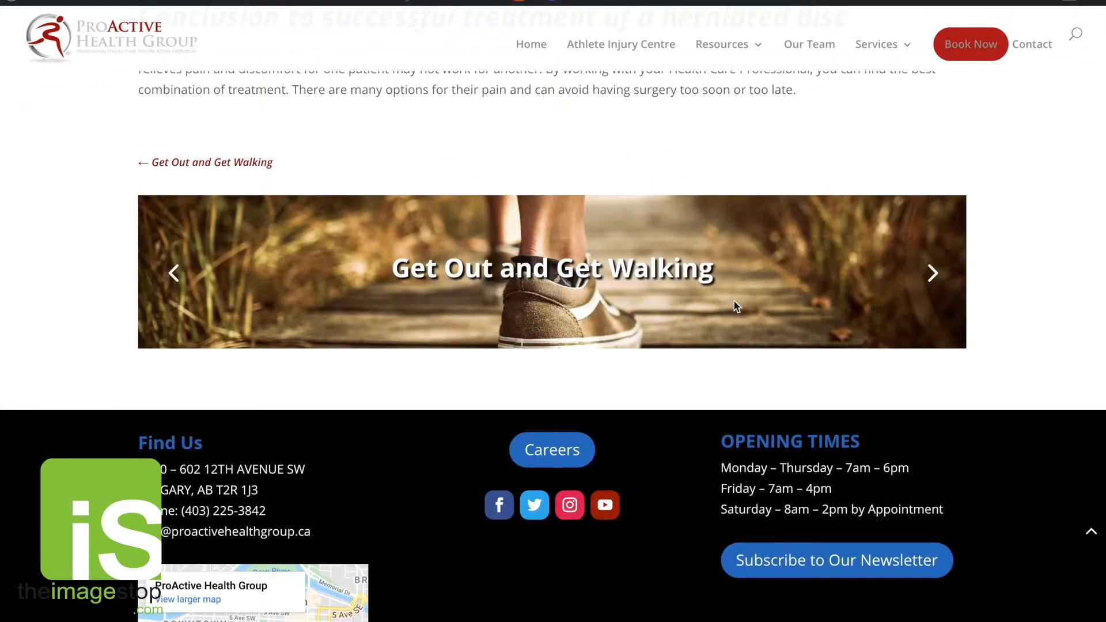
{"action": "scroll", "coordinate": [736, 305], "scroll_direction": "down", "scroll_amount": 2}
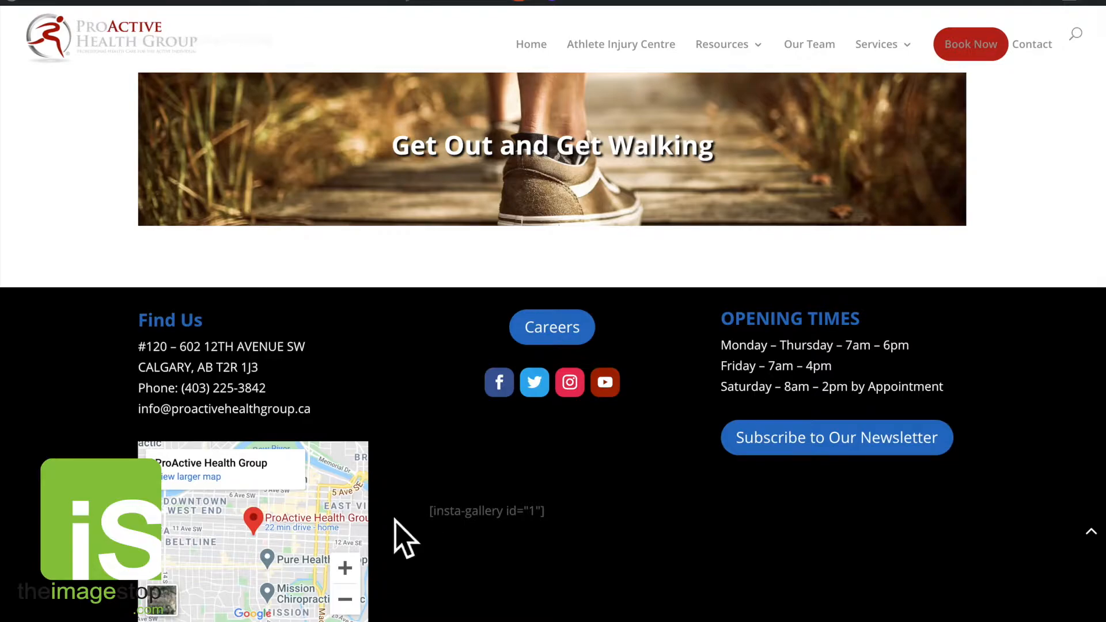
{"action": "scroll", "coordinate": [664, 403], "scroll_direction": "up", "scroll_amount": 2}
{"action": "scroll", "coordinate": [624, 441], "scroll_direction": "down", "scroll_amount": 2}
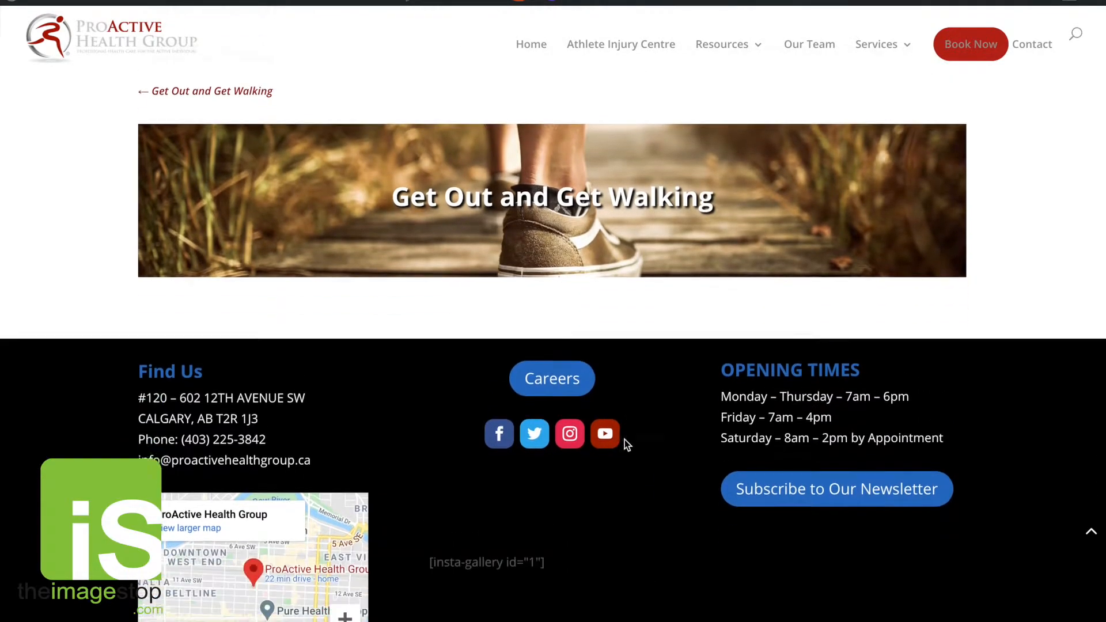
{"action": "left_click", "coordinate": [434, 513]}
{"action": "mouse_move", "coordinate": [434, 513]}
{"action": "left_mouse_down"}
{"action": "mouse_move", "coordinate": [556, 513]}
{"action": "mouse_move", "coordinate": [413, 510]}
{"action": "left_mouse_up"}
{"action": "left_click", "coordinate": [555, 513]}
{"action": "left_click", "coordinate": [589, 497]}
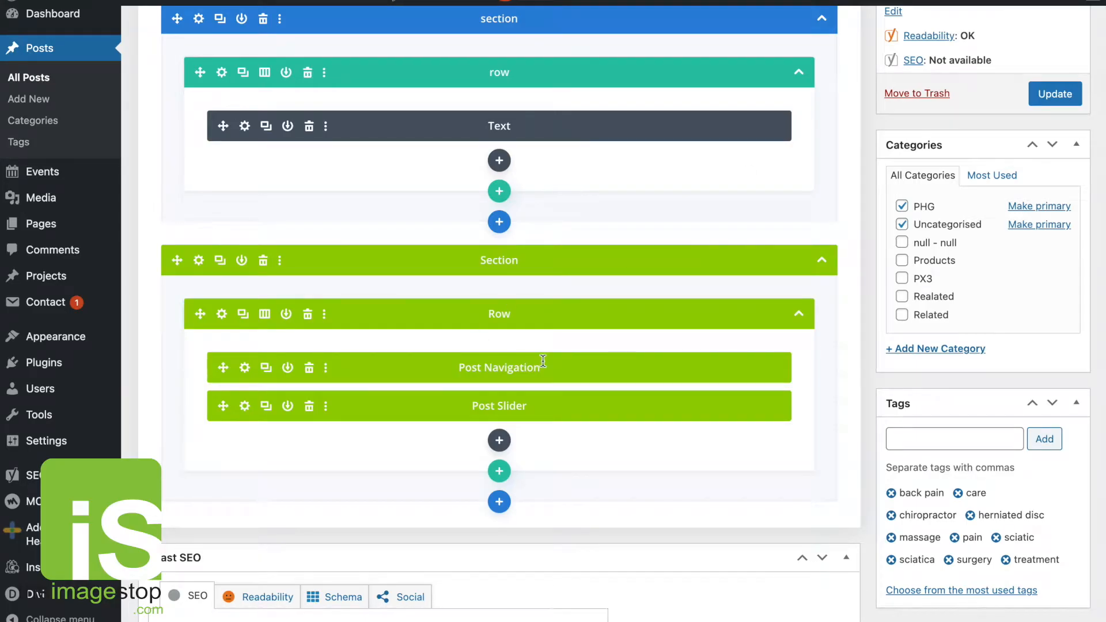
Match the builder's Post Title, Text, Post Navigation and Post Slider modules to the live page, highlighting the article's title banner
{"action": "scroll", "coordinate": [543, 361], "scroll_direction": "up", "scroll_amount": 7}
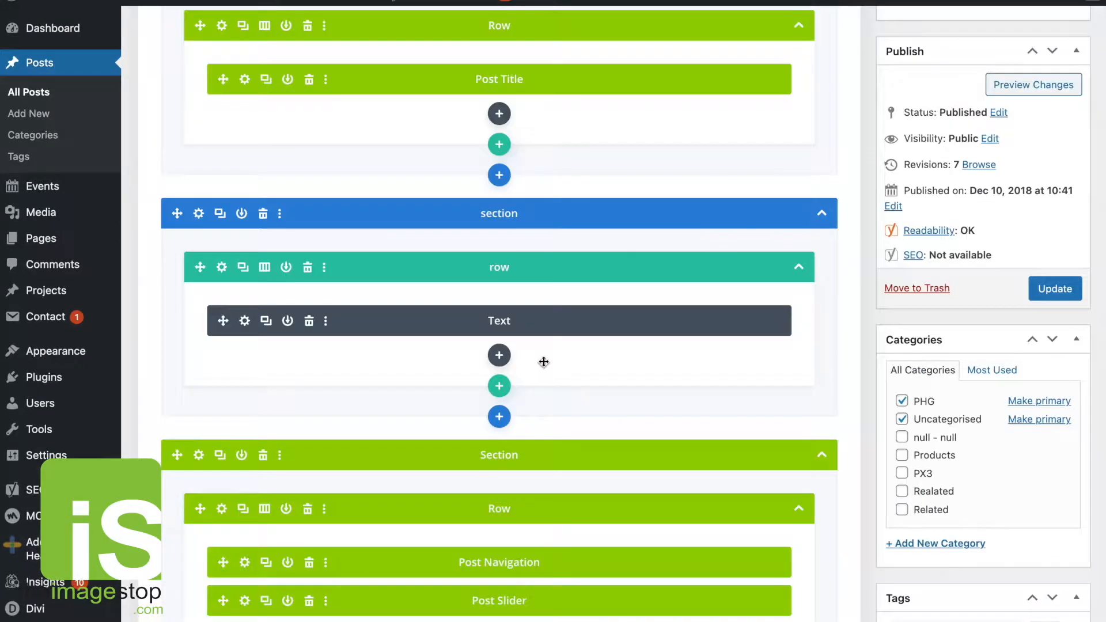
{"action": "scroll", "coordinate": [531, 286], "scroll_direction": "down", "scroll_amount": 3}
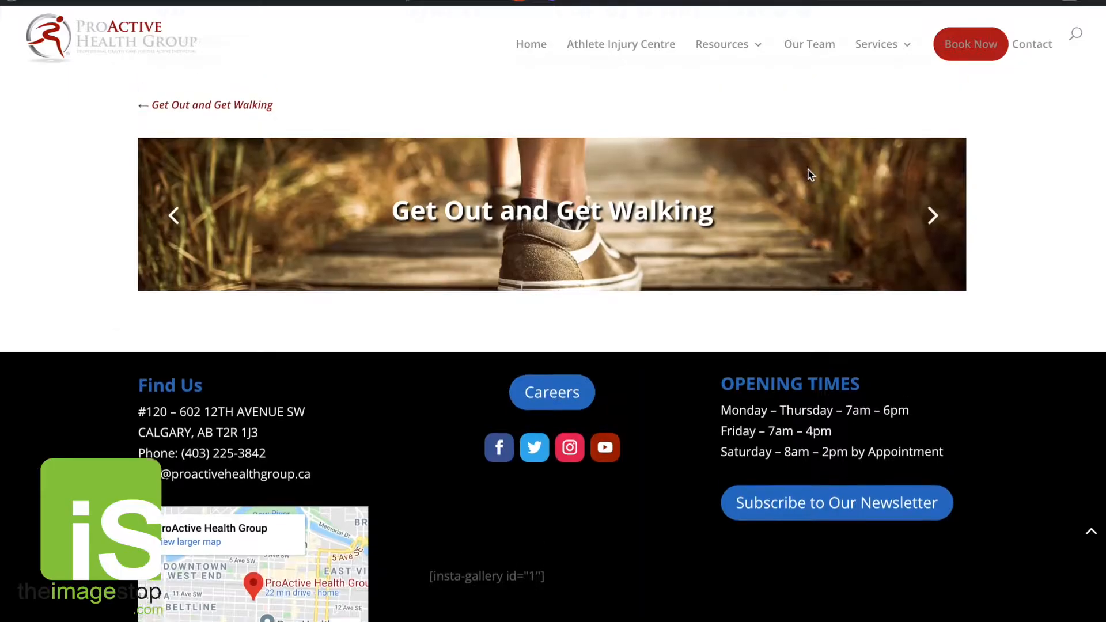
{"action": "scroll", "coordinate": [808, 173], "scroll_direction": "up", "scroll_amount": 5}
{"action": "scroll", "coordinate": [808, 173], "scroll_direction": "down", "scroll_amount": 1}
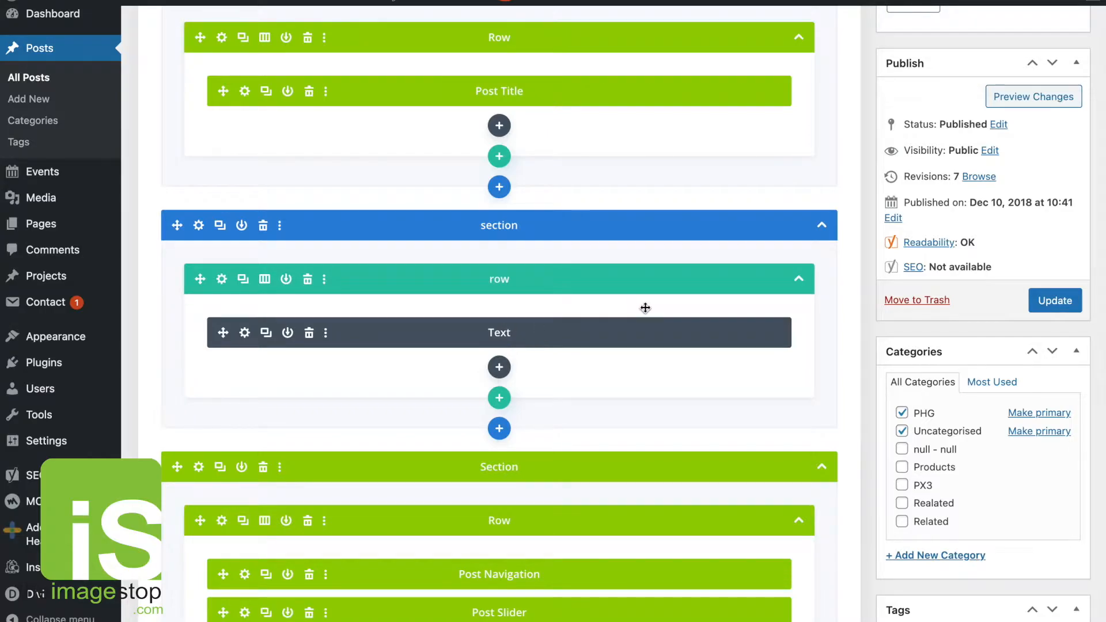
{"action": "scroll", "coordinate": [670, 195], "scroll_direction": "up", "scroll_amount": 4}
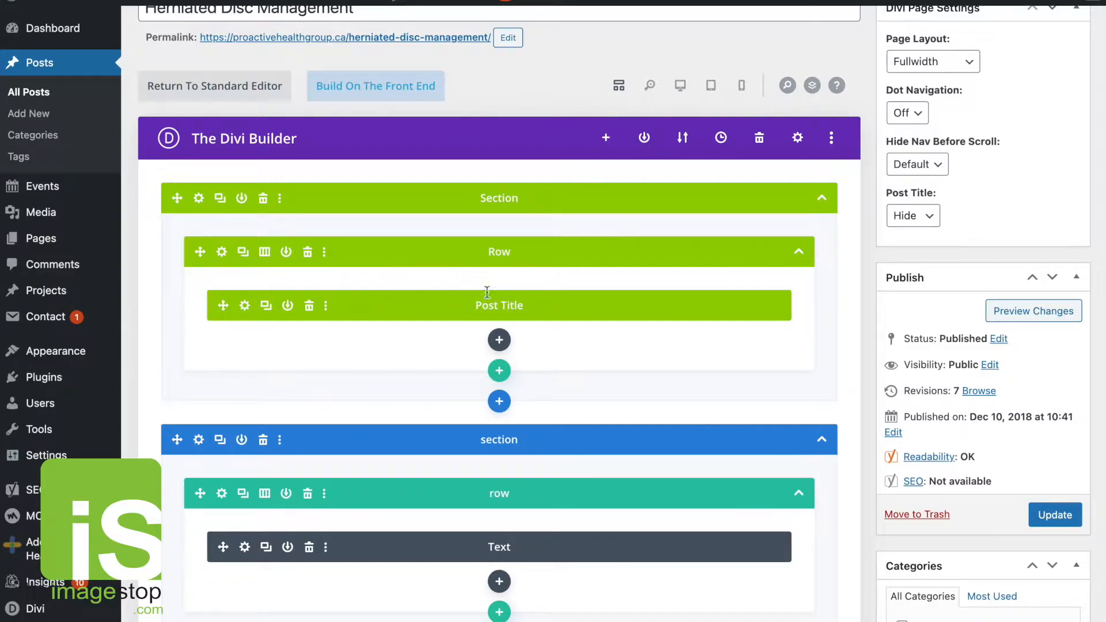
{"action": "scroll", "coordinate": [570, 289], "scroll_direction": "down", "scroll_amount": 5}
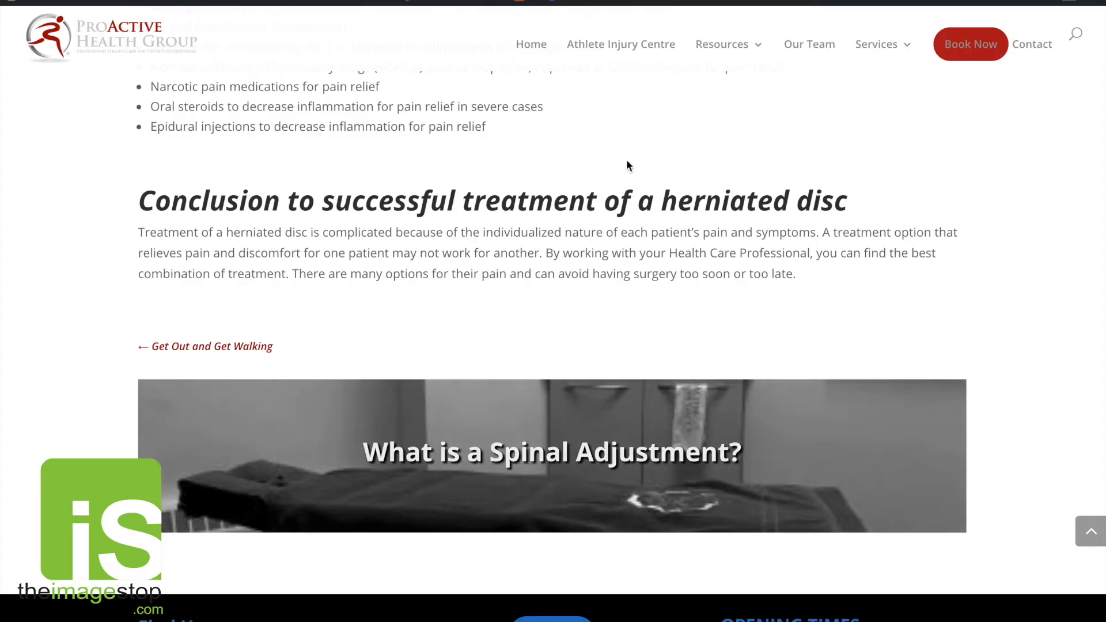
{"action": "scroll", "coordinate": [627, 166], "scroll_direction": "up", "scroll_amount": 15}
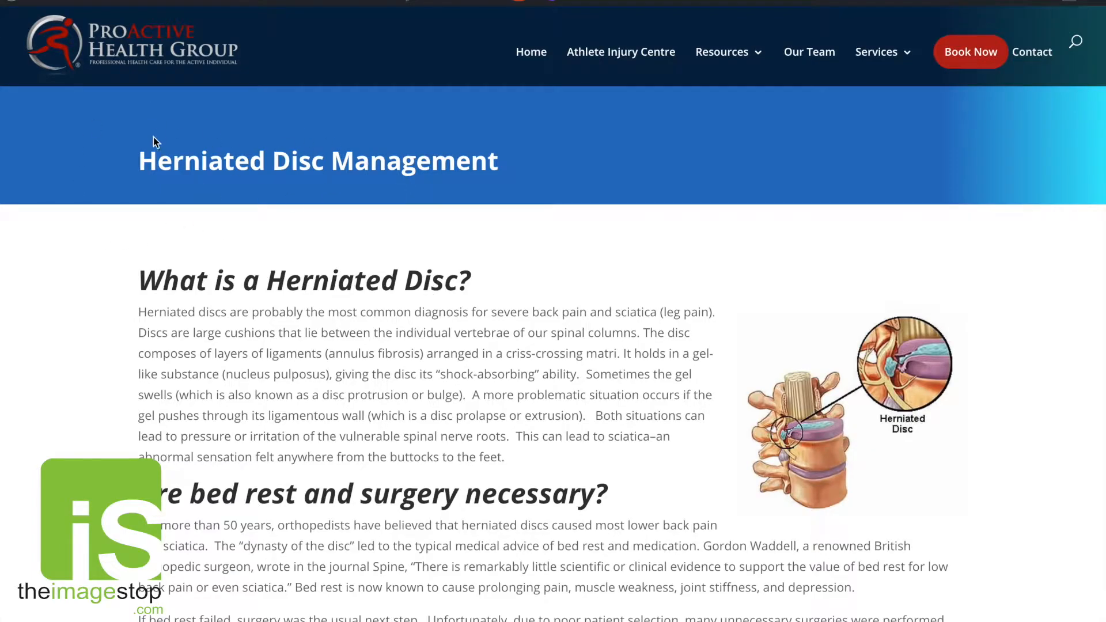
{"action": "left_click_drag", "start_coordinate": [62, 141], "coordinate": [328, 168]}
{"action": "triple_click", "coordinate": [538, 156]}
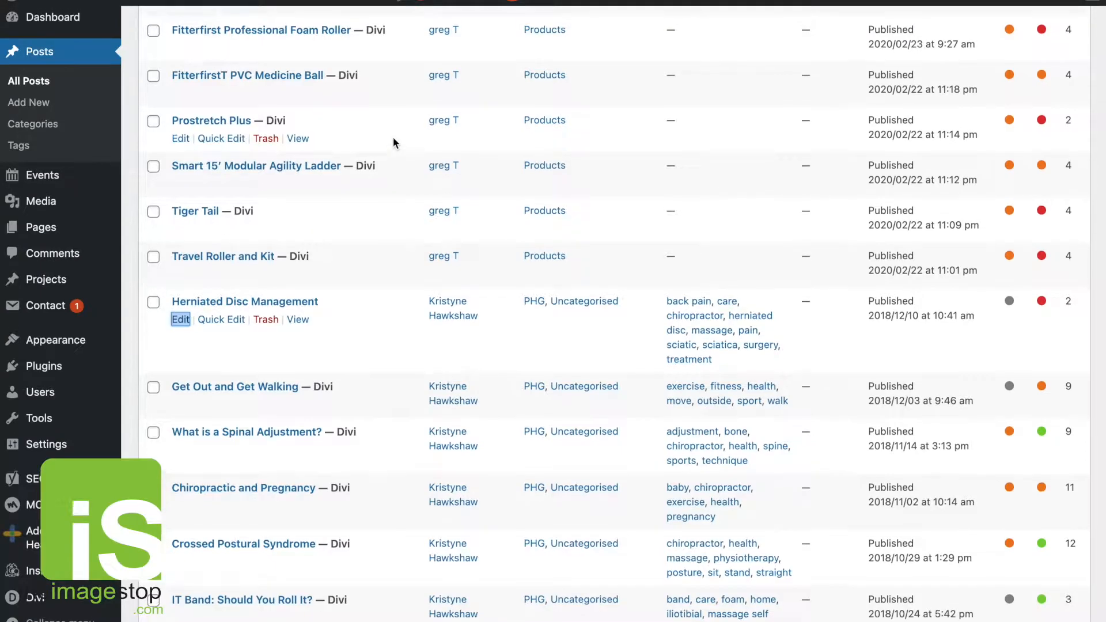
Create a new post from the list of all posts and title it "Test Entry"
{"action": "scroll", "coordinate": [395, 141], "scroll_direction": "up", "scroll_amount": 10}
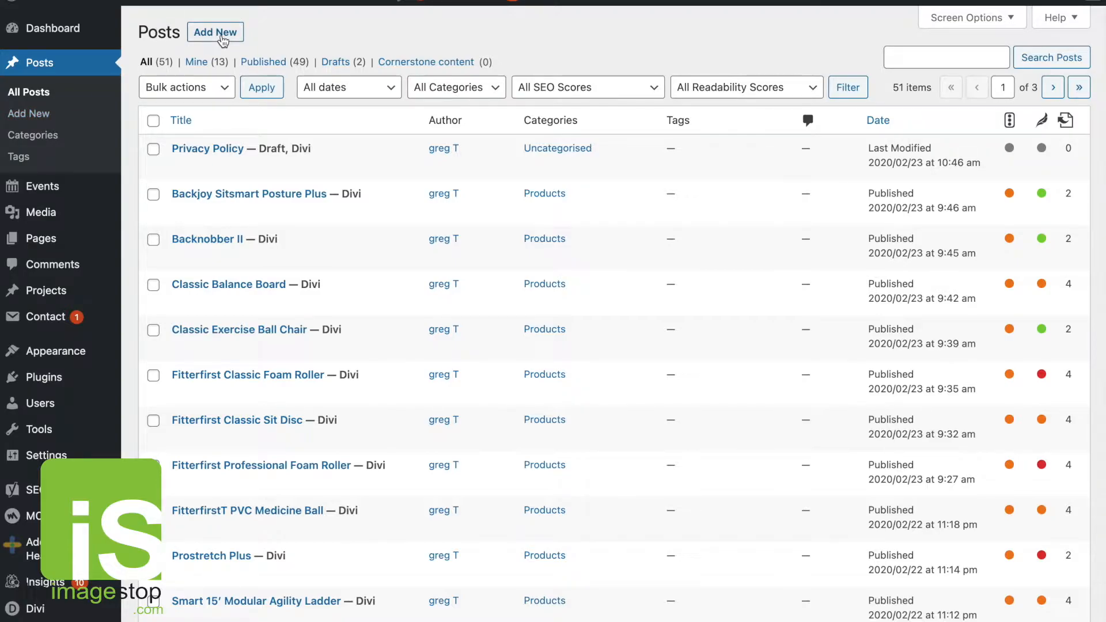
{"action": "mouse_move", "coordinate": [285, 7]}
{"action": "left_click", "coordinate": [229, 35]}
{"action": "mouse_move", "coordinate": [537, 253]}
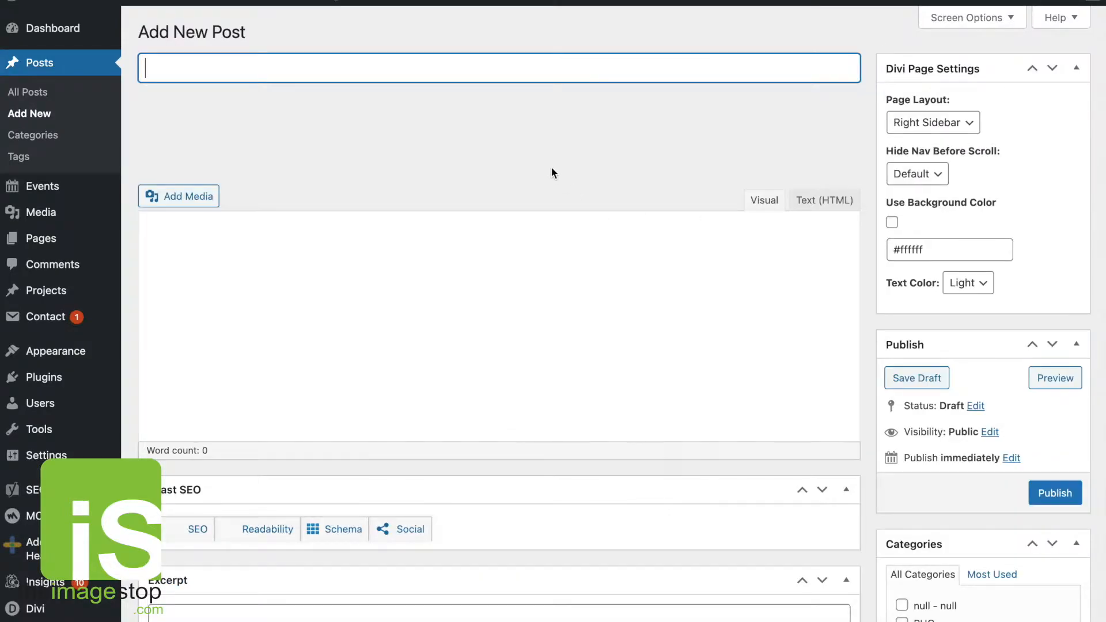
{"action": "type", "text": "Test Entry"}
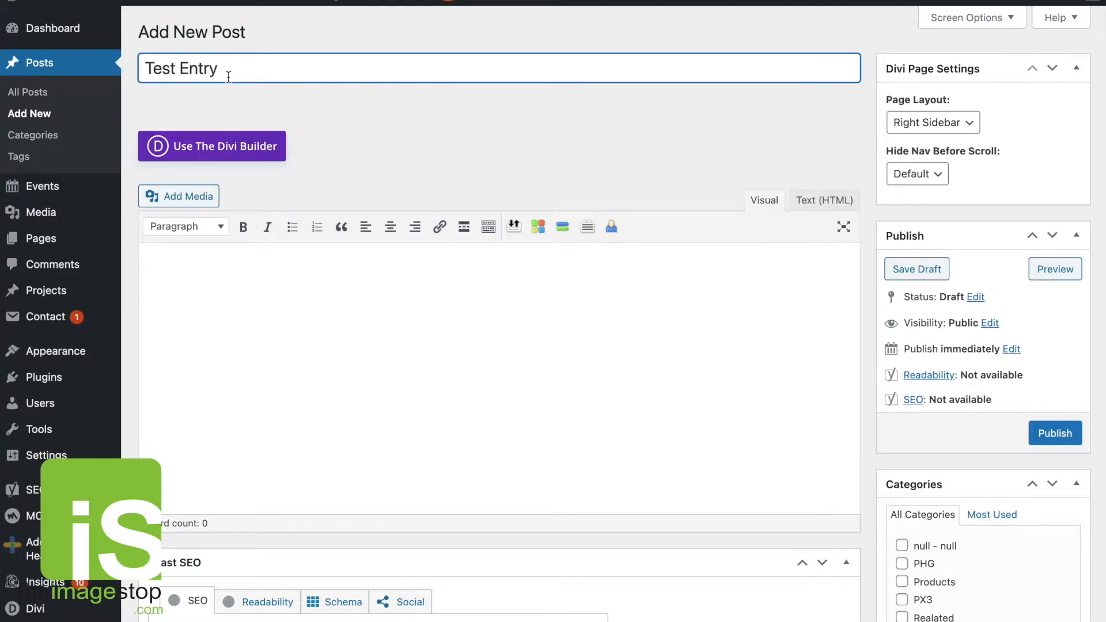
Switch the Test Entry post to the Divi Builder and choose to clone an existing page, showing the existing pages
{"action": "left_click", "coordinate": [227, 151]}
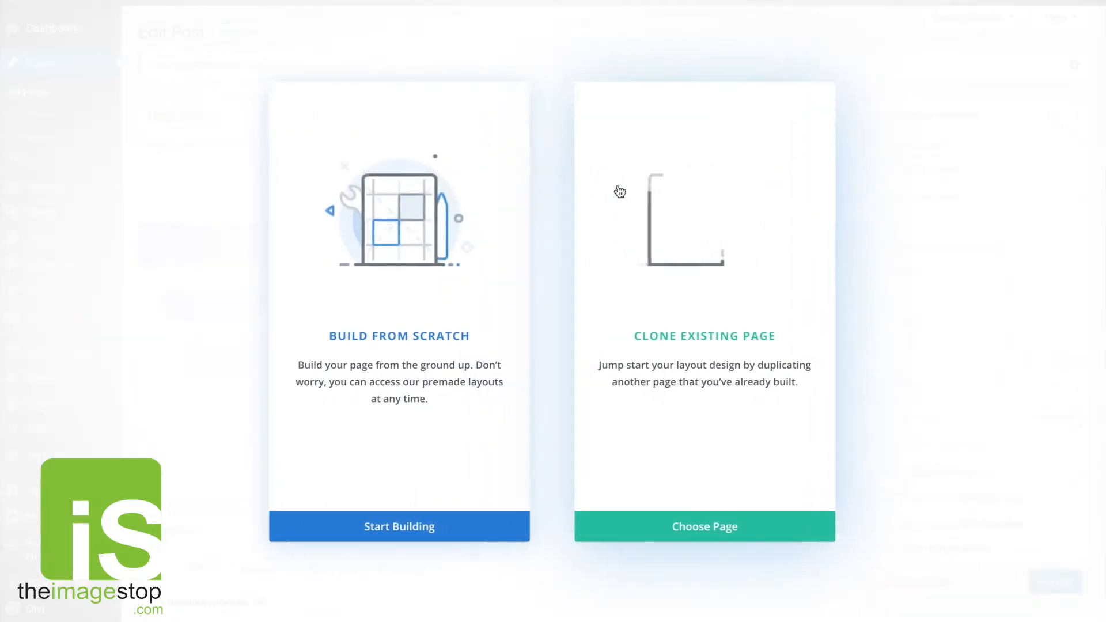
{"action": "left_click", "coordinate": [704, 340]}
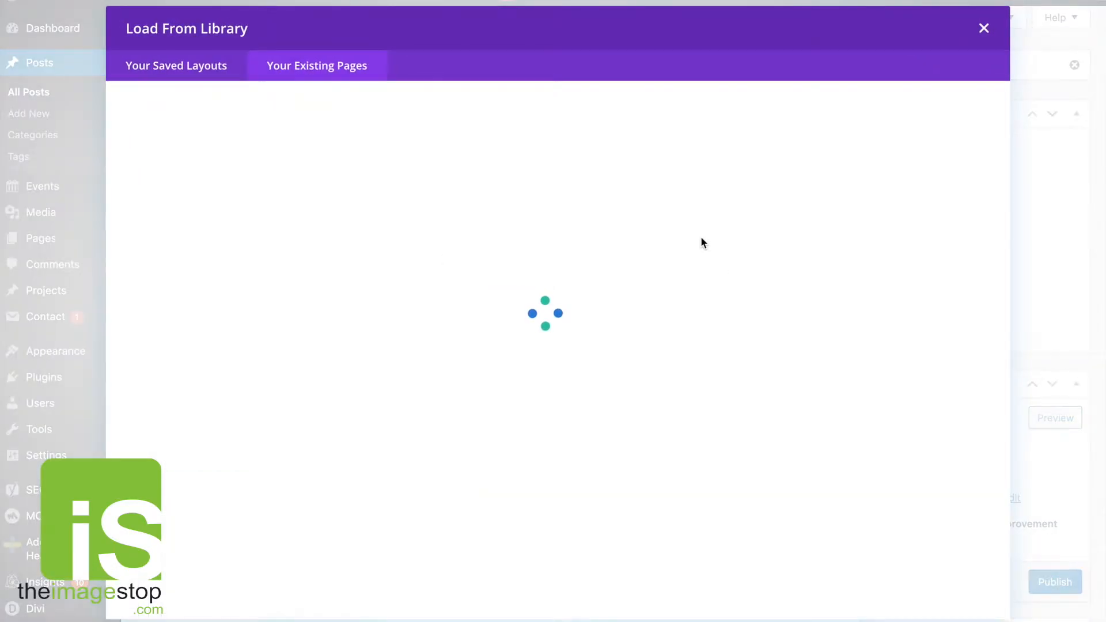
{"action": "left_click", "coordinate": [187, 74]}
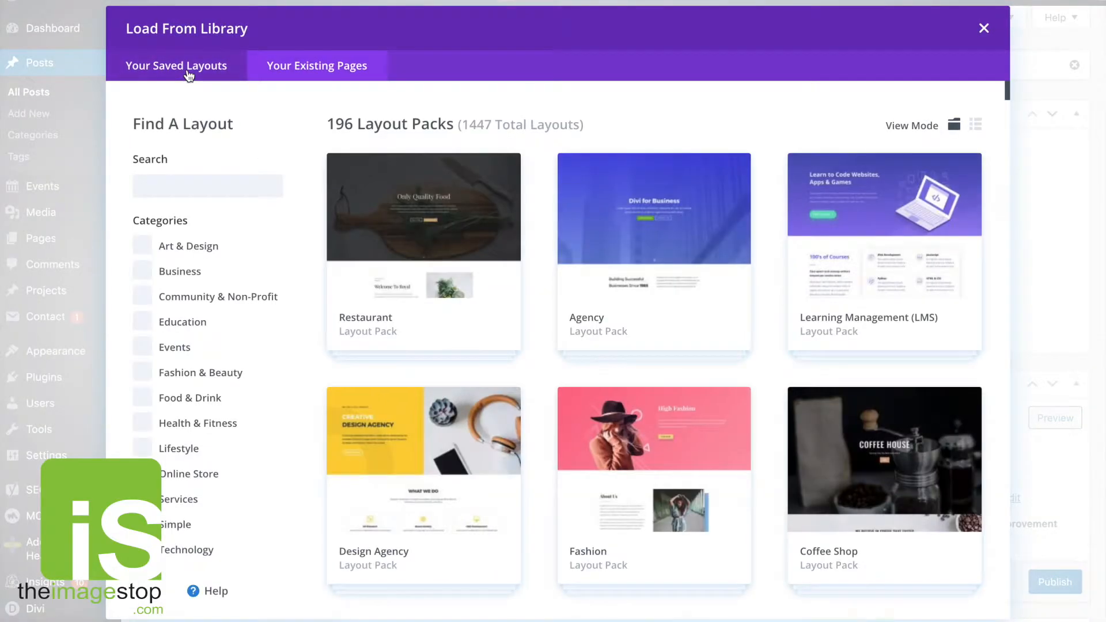
{"action": "left_click", "coordinate": [269, 73]}
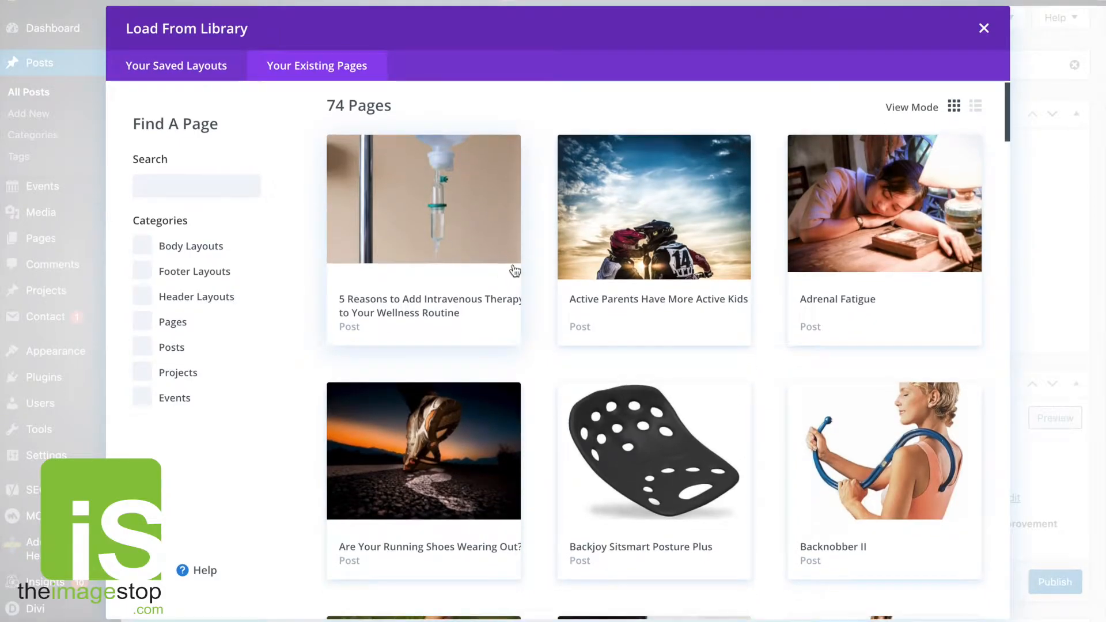
Find the Herniated Disc Management post among the existing pages and load its layout into Test Entry
{"action": "scroll", "coordinate": [514, 272], "scroll_direction": "down", "scroll_amount": 3}
{"action": "scroll", "coordinate": [514, 272], "scroll_direction": "down", "scroll_amount": 5}
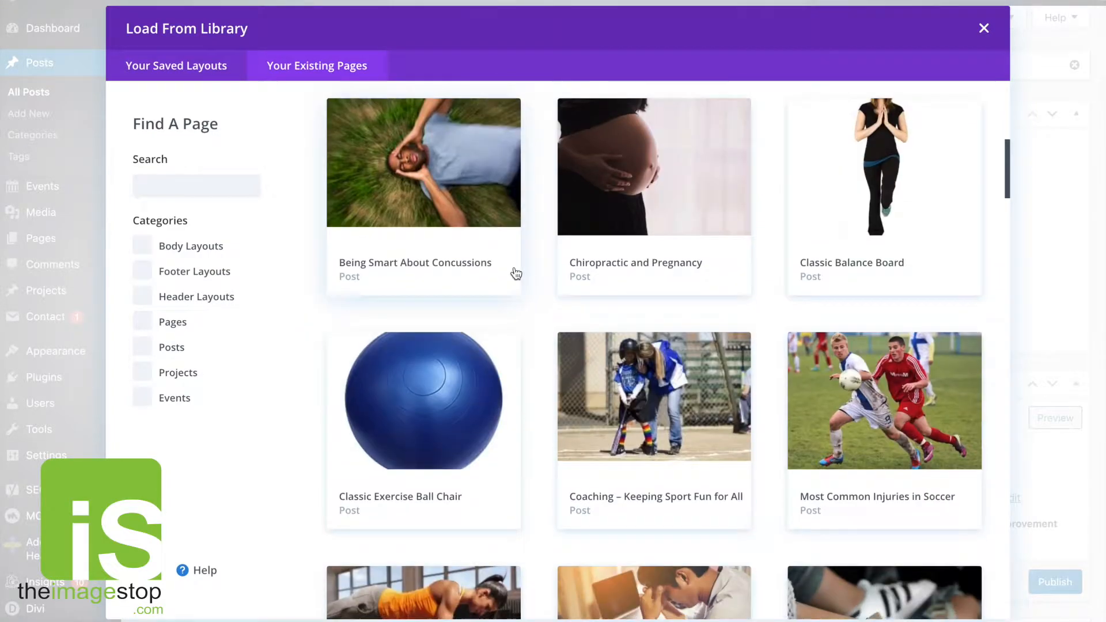
{"action": "scroll", "coordinate": [514, 273], "scroll_direction": "down", "scroll_amount": 5}
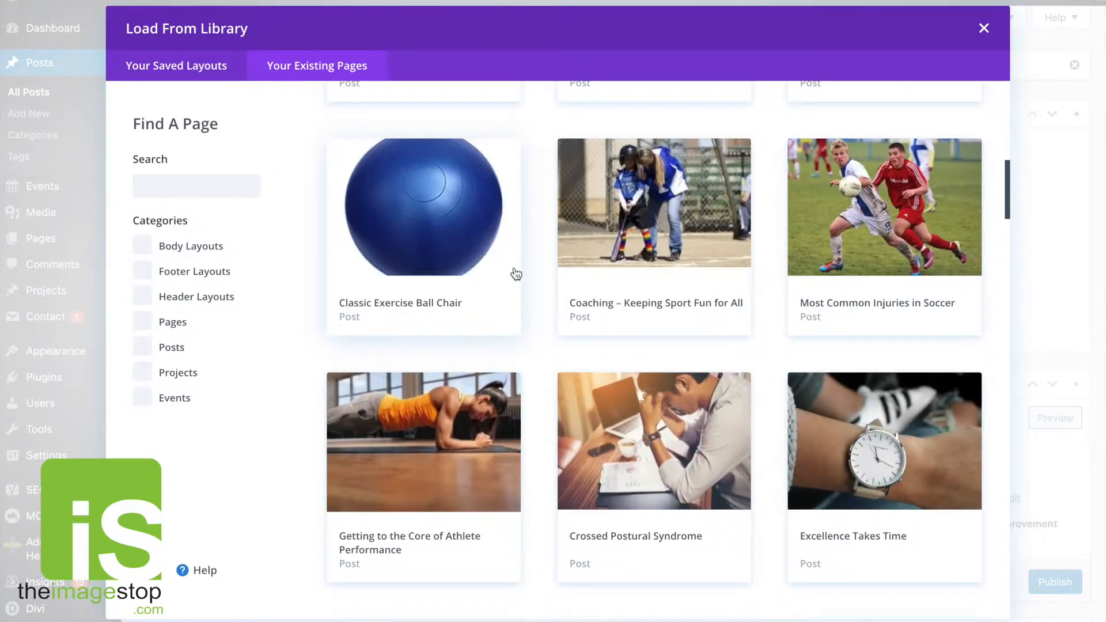
{"action": "scroll", "coordinate": [516, 274], "scroll_direction": "down", "scroll_amount": 10}
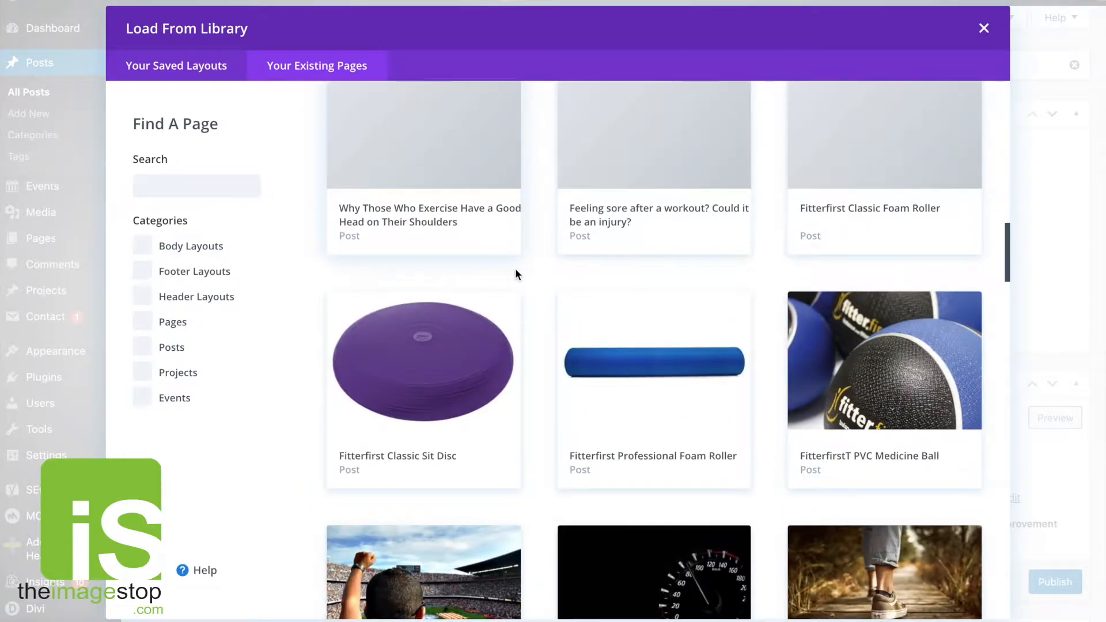
{"action": "scroll", "coordinate": [518, 275], "scroll_direction": "down", "scroll_amount": 8}
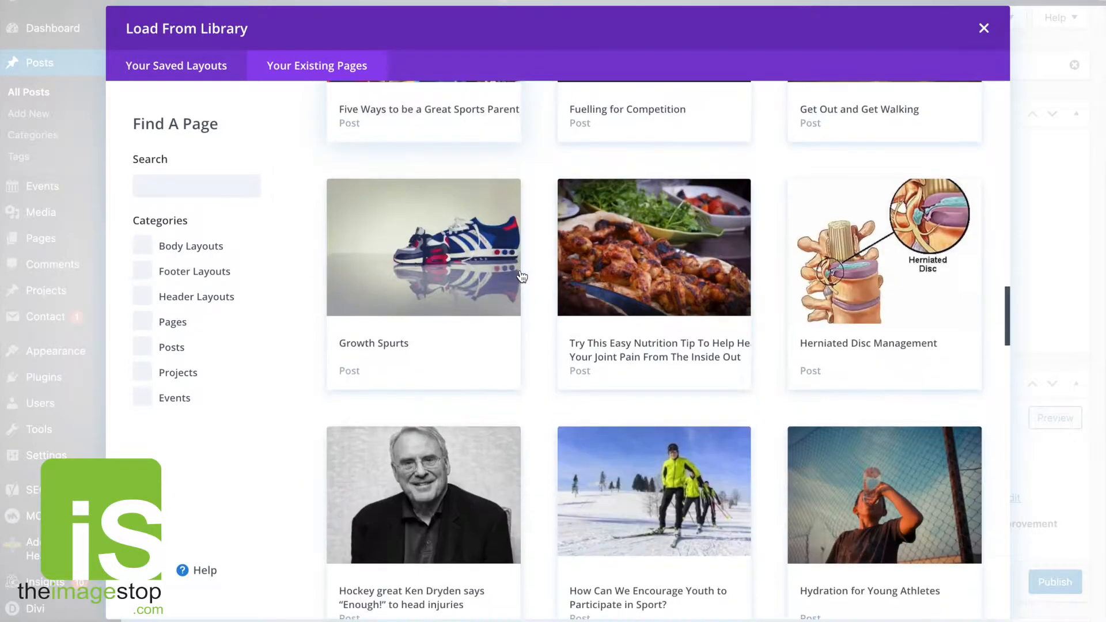
{"action": "left_click", "coordinate": [843, 291]}
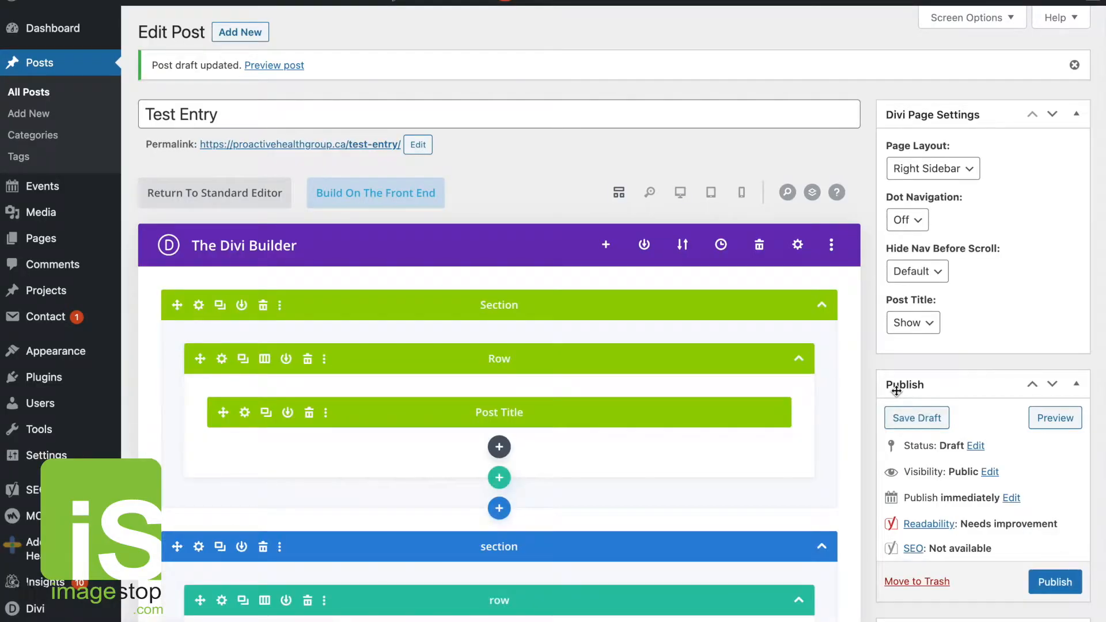
Set the Test Entry post's page layout to Fullwidth and its post title option to Hide
{"action": "scroll", "coordinate": [651, 356], "scroll_direction": "down", "scroll_amount": 3}
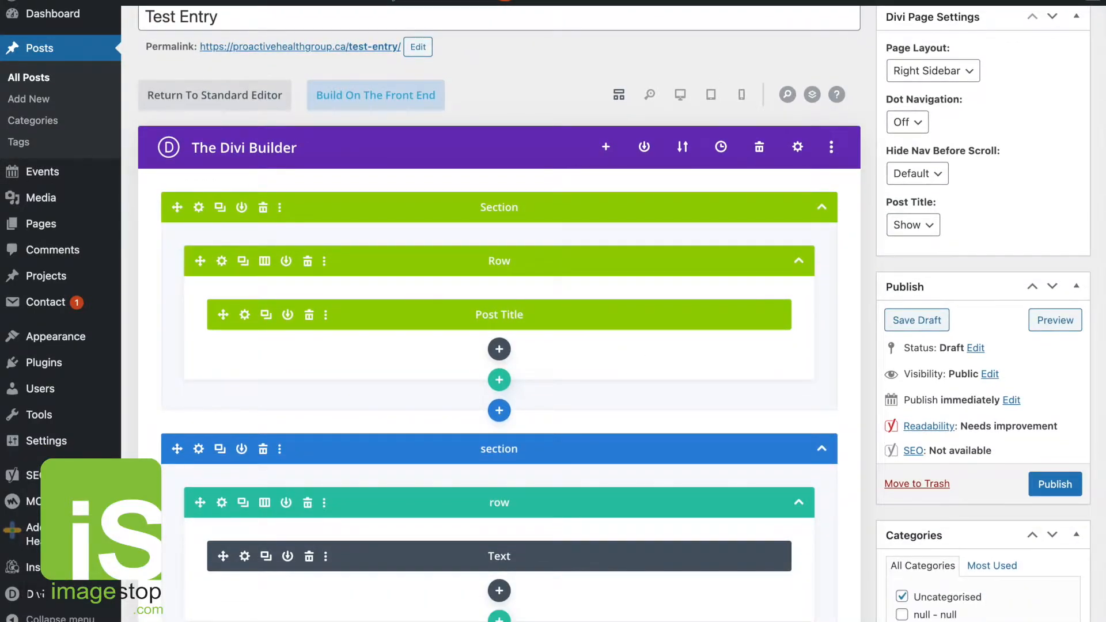
{"action": "scroll", "coordinate": [650, 203], "scroll_direction": "down", "scroll_amount": 6}
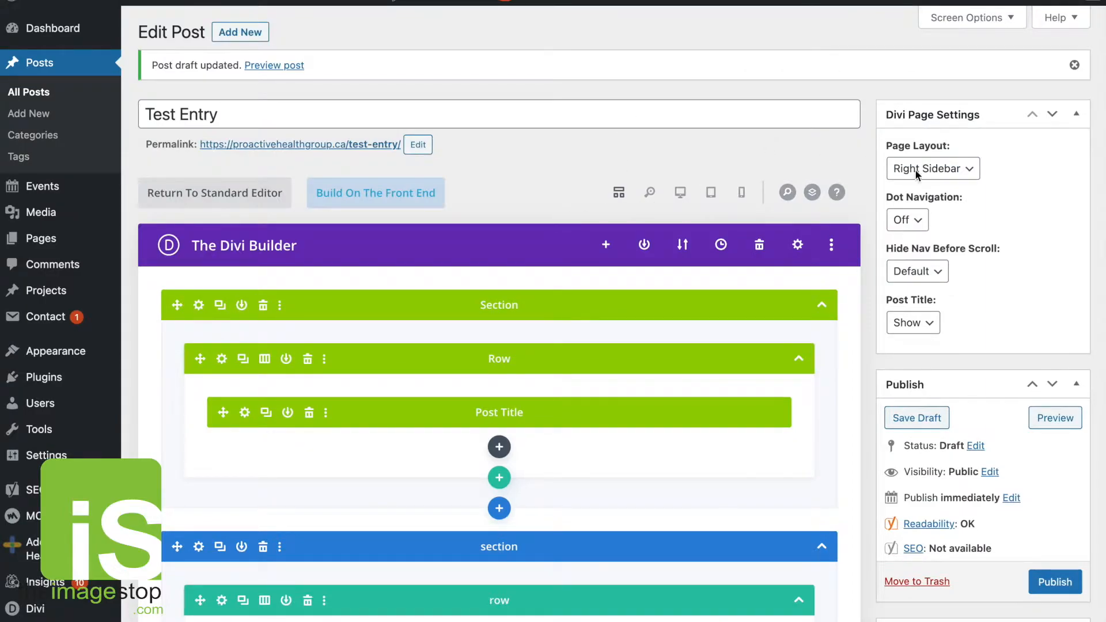
{"action": "left_click", "coordinate": [967, 177]}
{"action": "left_click", "coordinate": [957, 169]}
{"action": "left_click", "coordinate": [958, 170]}
{"action": "left_click", "coordinate": [948, 222]}
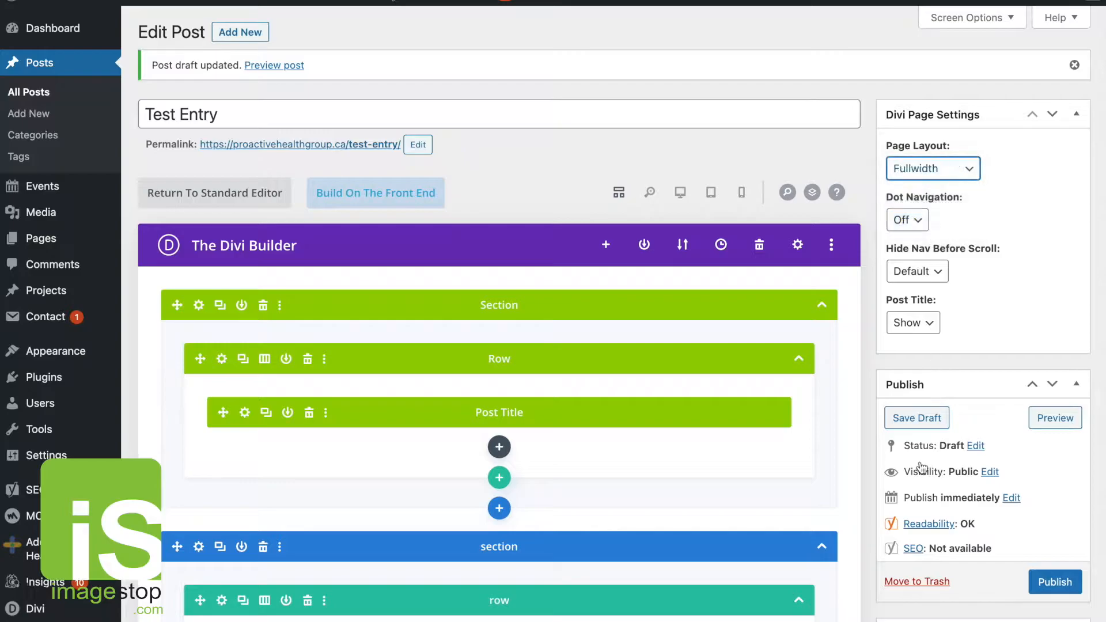
{"action": "left_click", "coordinate": [919, 324]}
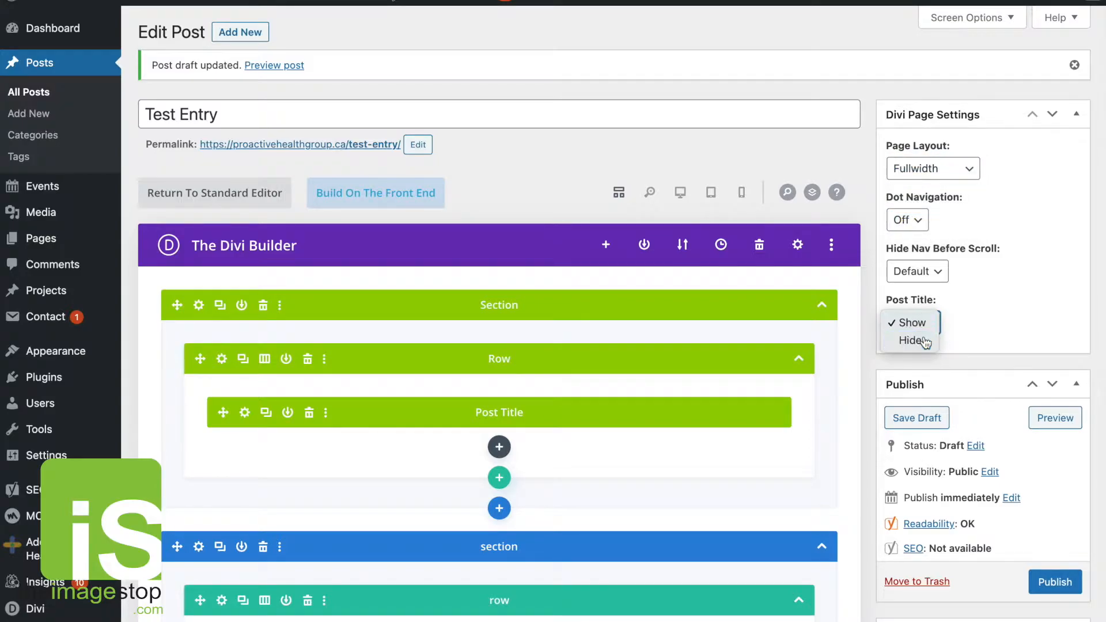
{"action": "left_click", "coordinate": [908, 338]}
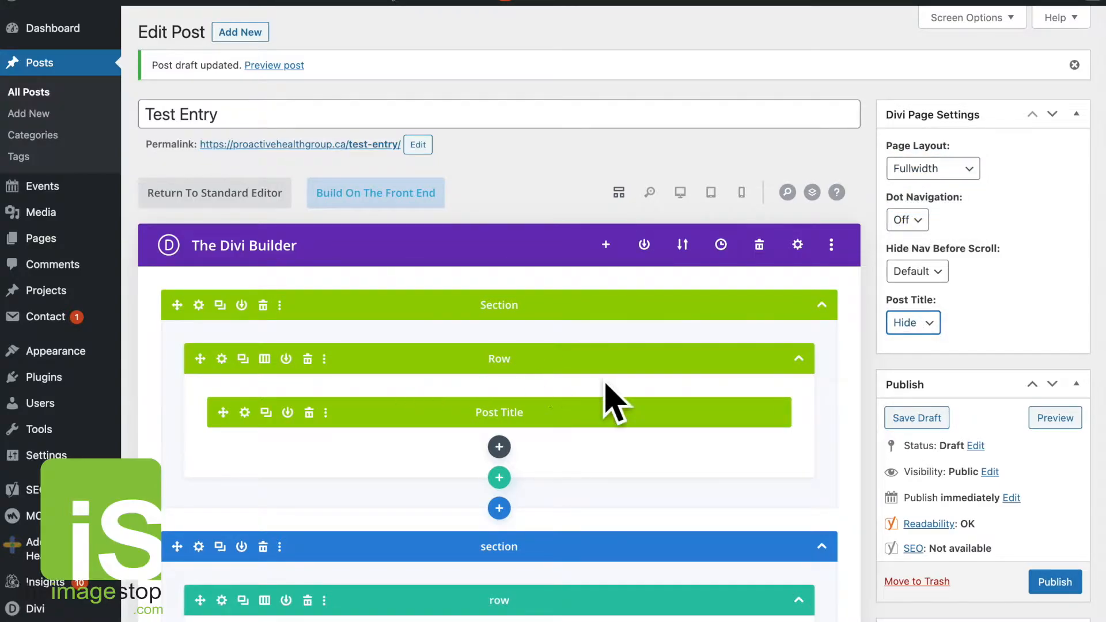
Assign the PHG category to the Test Entry post in addition to Uncategorised
{"action": "scroll", "coordinate": [805, 210], "scroll_direction": "down", "scroll_amount": 5}
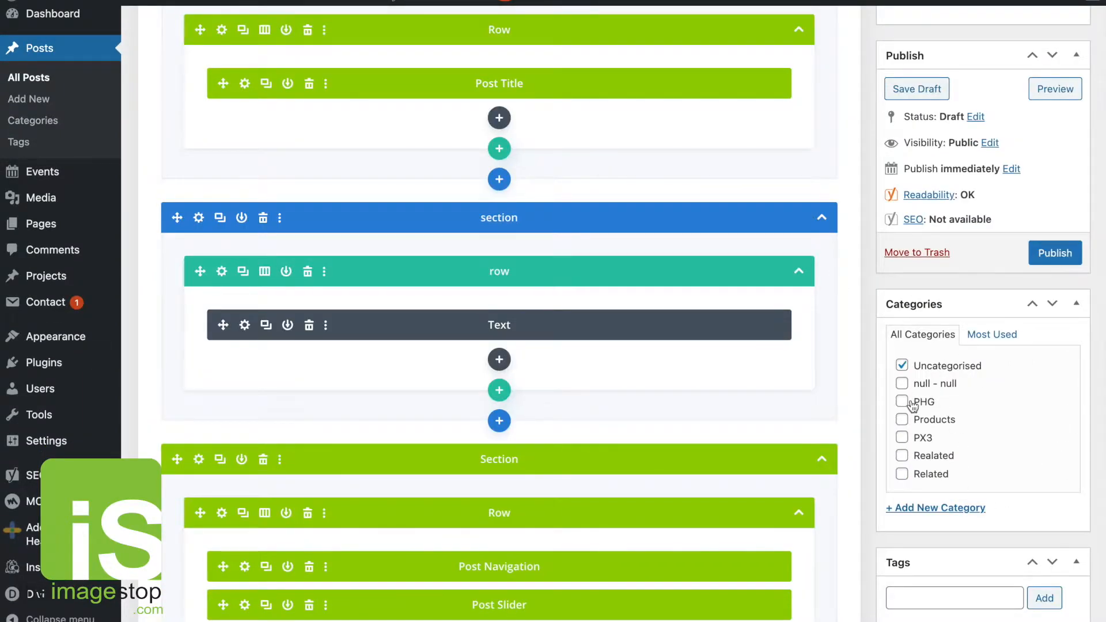
{"action": "scroll", "coordinate": [922, 357], "scroll_direction": "down", "scroll_amount": 1}
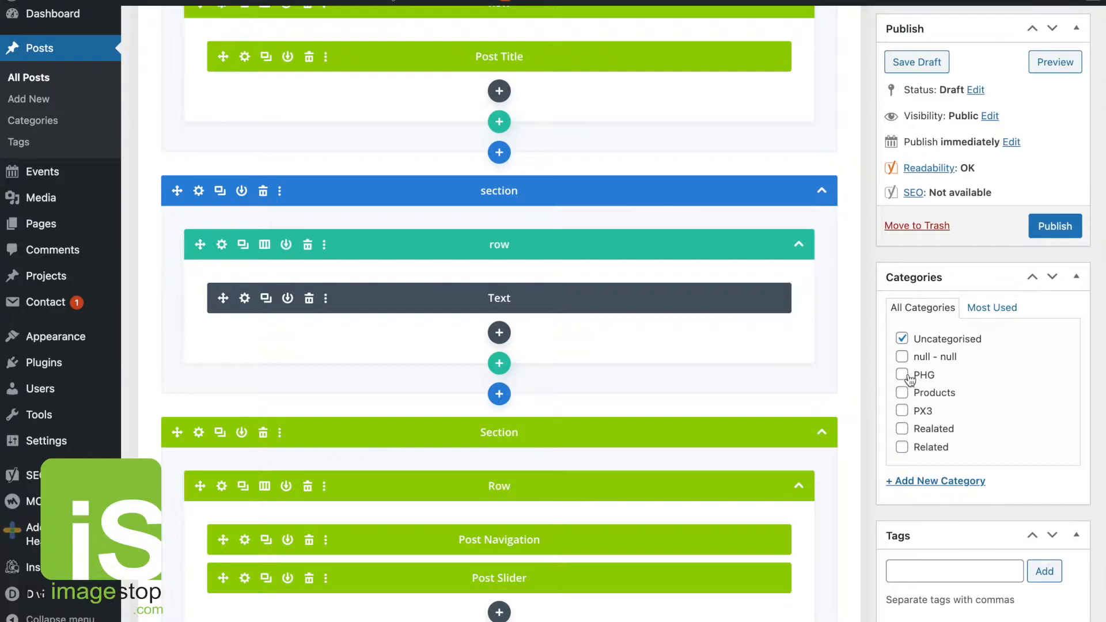
{"action": "left_click", "coordinate": [903, 375]}
{"action": "scroll", "coordinate": [695, 427], "scroll_direction": "down", "scroll_amount": 5}
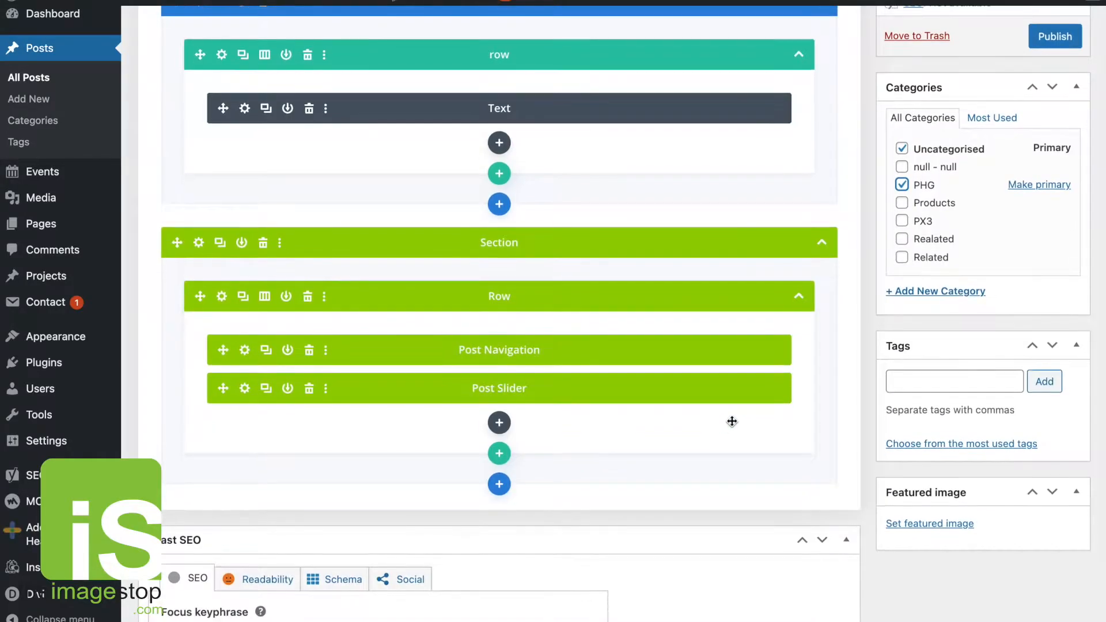
{"action": "scroll", "coordinate": [730, 422], "scroll_direction": "down", "scroll_amount": 1}
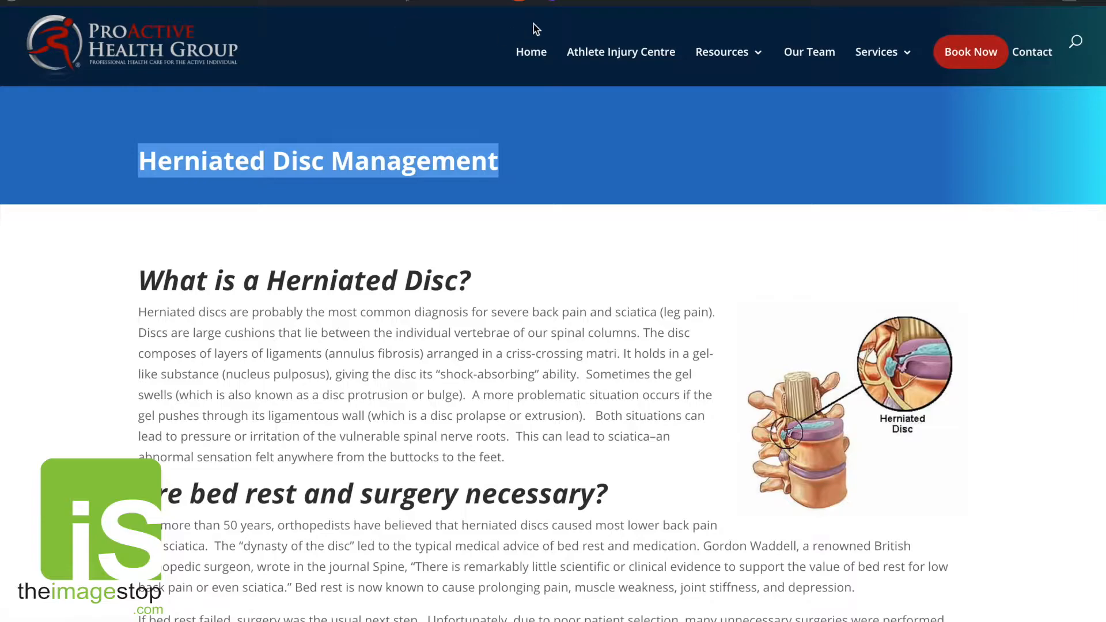
Look through the website's Blog page to examine how each post's image, title and excerpt are displayed
{"action": "key", "text": "ctrl+Tab"}
{"action": "scroll", "coordinate": [716, 173], "scroll_direction": "up", "scroll_amount": 4}
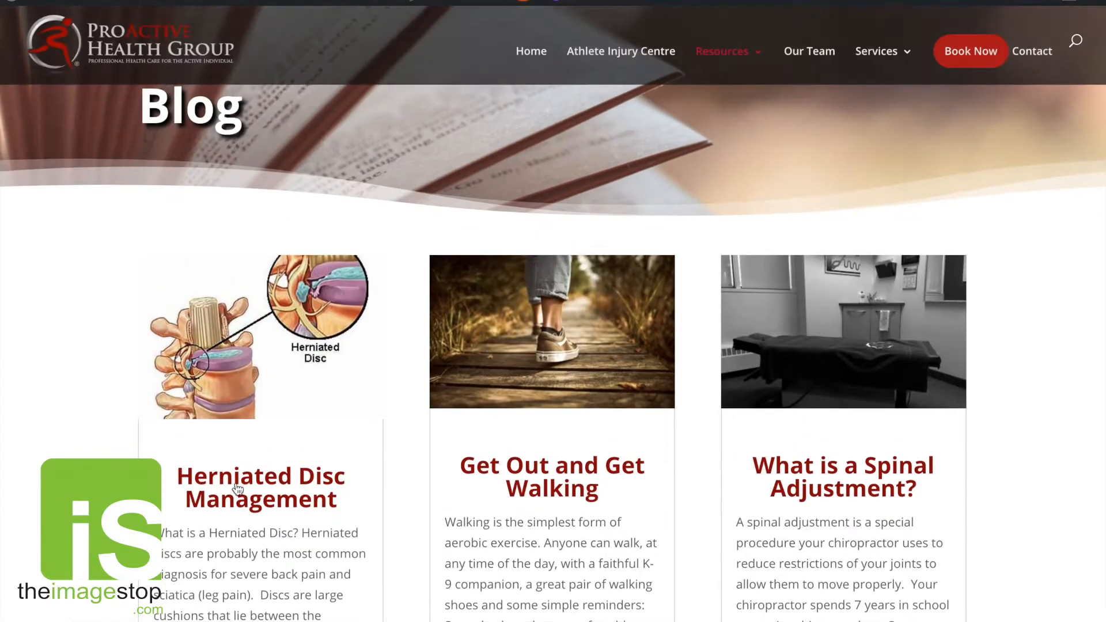
{"action": "scroll", "coordinate": [830, 385], "scroll_direction": "down", "scroll_amount": 6}
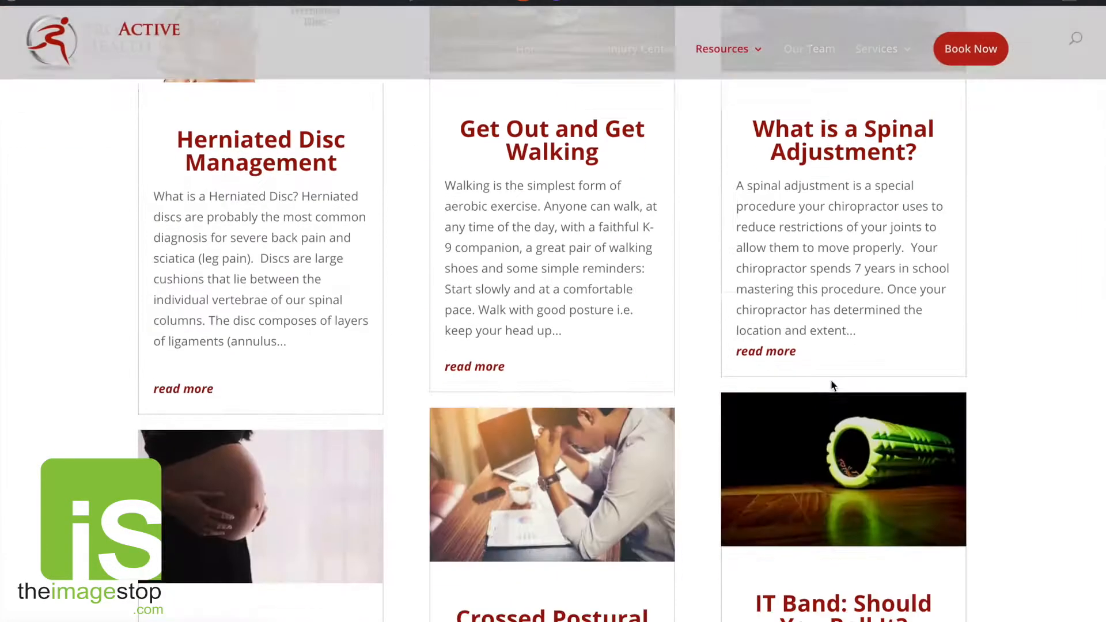
{"action": "scroll", "coordinate": [832, 386], "scroll_direction": "down", "scroll_amount": 2}
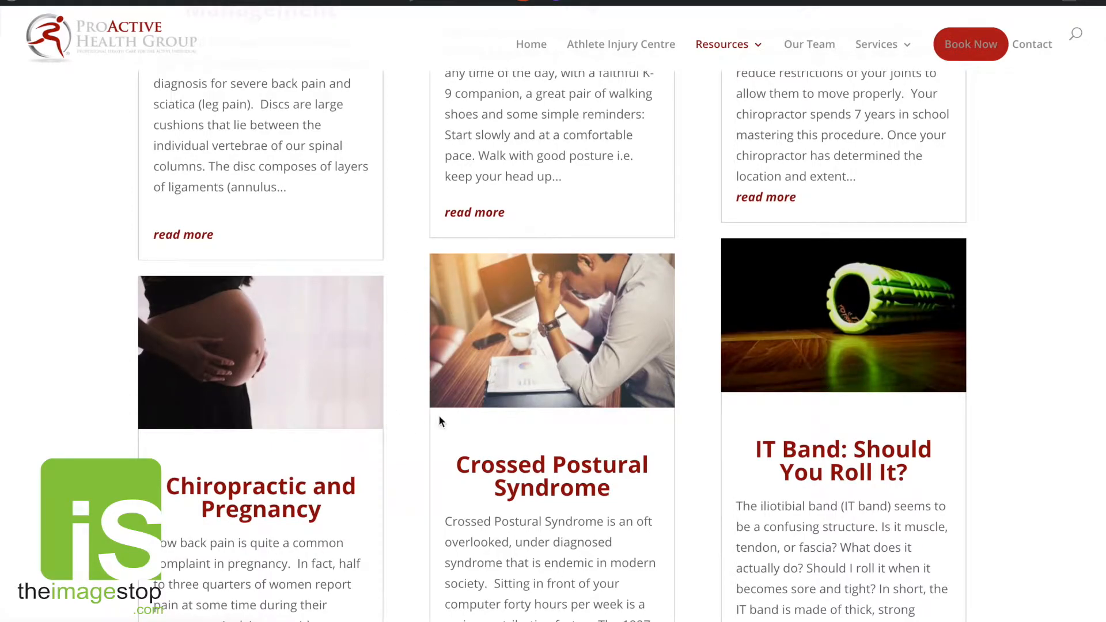
{"action": "scroll", "coordinate": [594, 393], "scroll_direction": "down", "scroll_amount": 8}
{"action": "scroll", "coordinate": [595, 400], "scroll_direction": "up", "scroll_amount": 2}
{"action": "scroll", "coordinate": [595, 400], "scroll_direction": "up", "scroll_amount": 14}
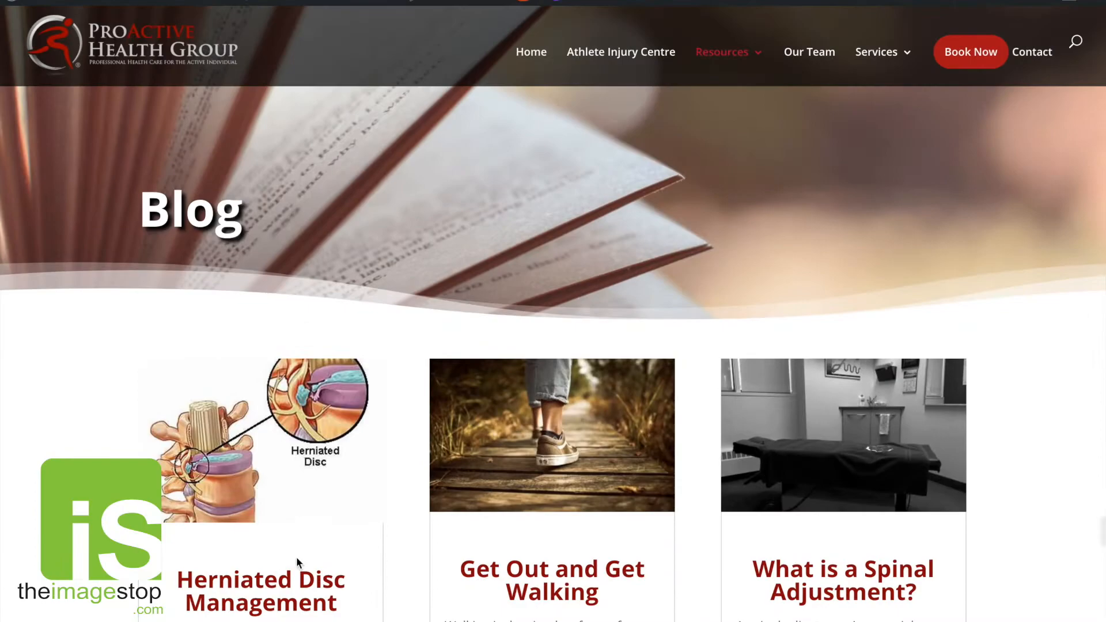
{"action": "scroll", "coordinate": [386, 444], "scroll_direction": "down", "scroll_amount": 10}
{"action": "scroll", "coordinate": [396, 438], "scroll_direction": "up", "scroll_amount": 1}
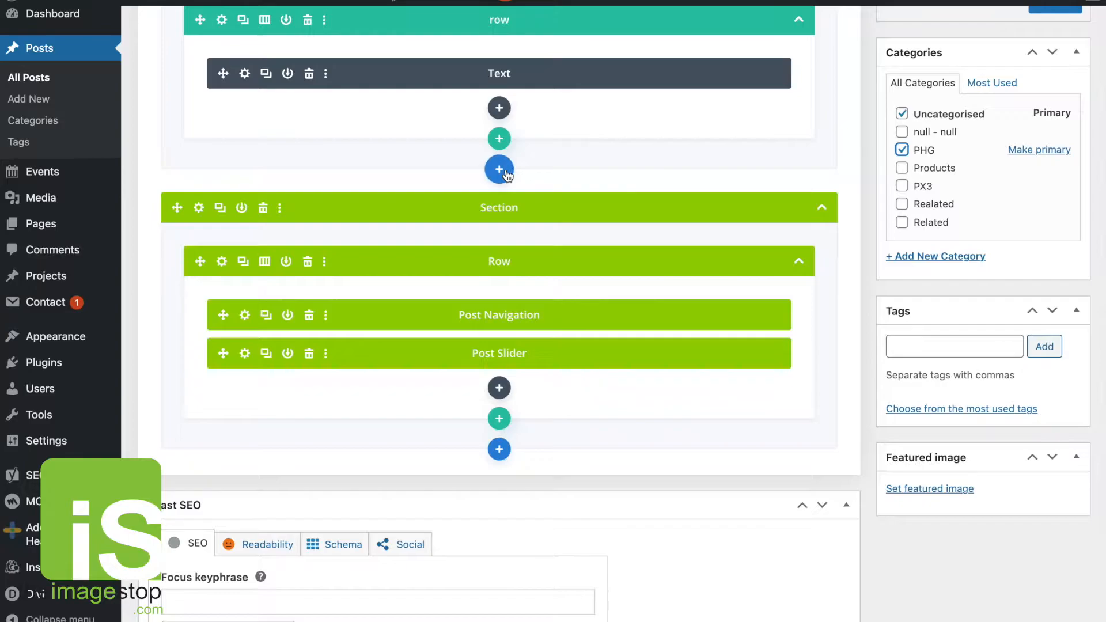
Upload computer-4795762.jpg from the Downloaded folder to the media library through Test Entry's featured image option
{"action": "scroll", "coordinate": [499, 173], "scroll_direction": "up", "scroll_amount": 1}
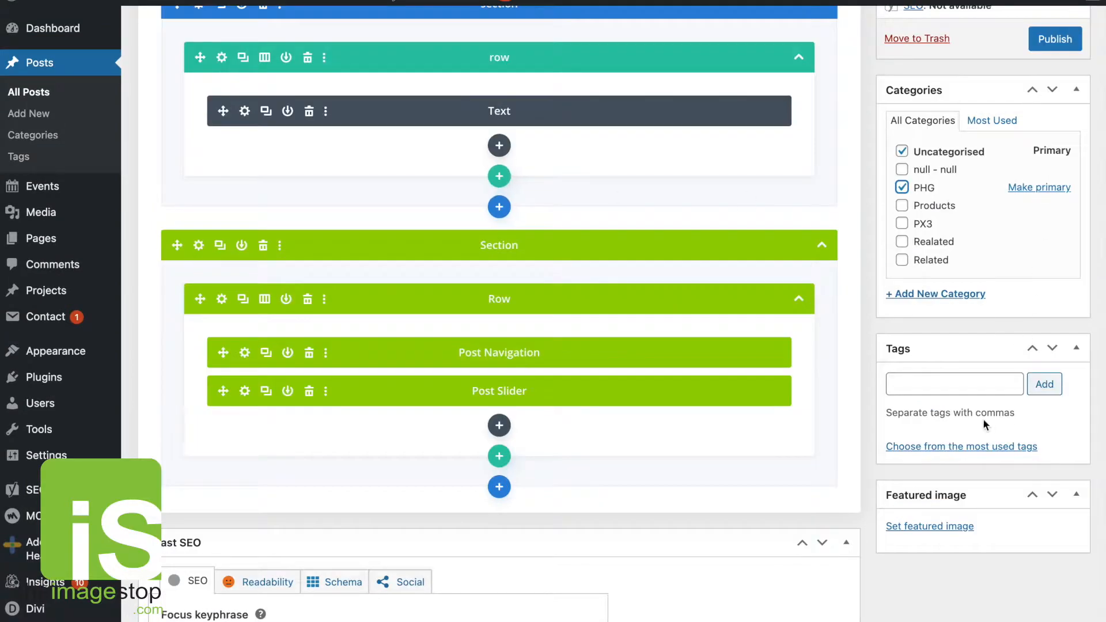
{"action": "left_click", "coordinate": [912, 531]}
{"action": "scroll", "coordinate": [411, 248], "scroll_direction": "down", "scroll_amount": 8}
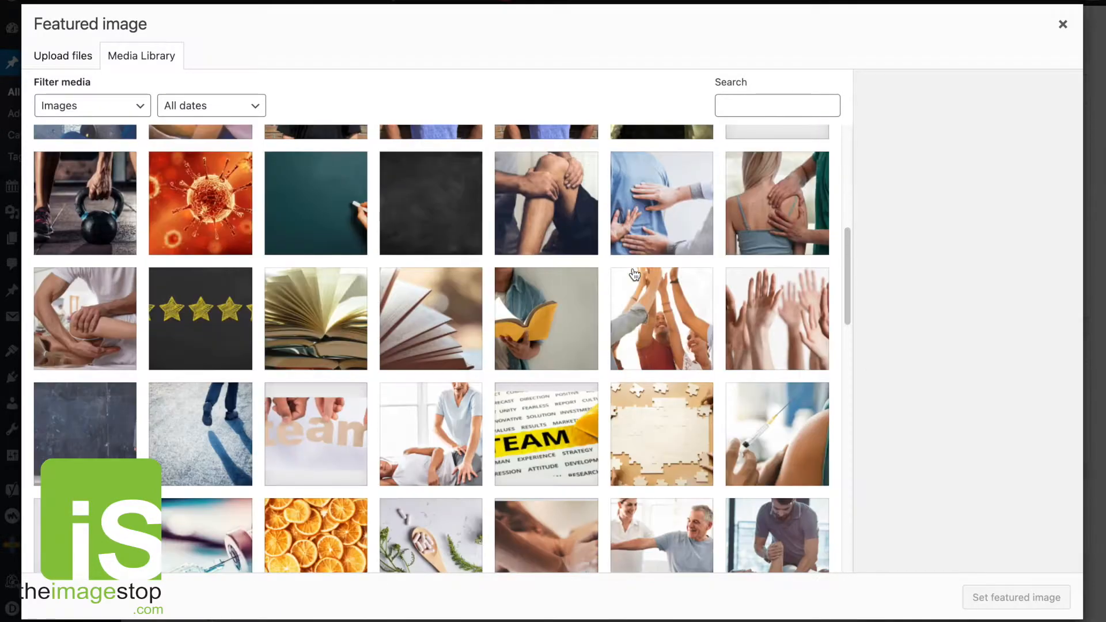
{"action": "scroll", "coordinate": [634, 274], "scroll_direction": "down", "scroll_amount": 10}
{"action": "left_click", "coordinate": [72, 56]}
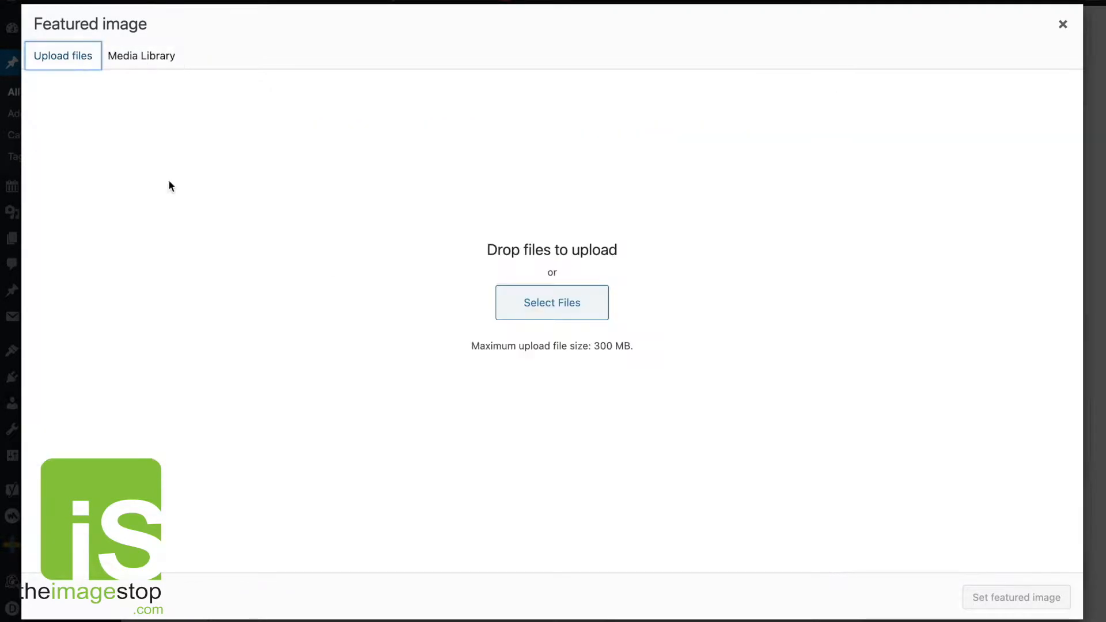
{"action": "left_click", "coordinate": [575, 309]}
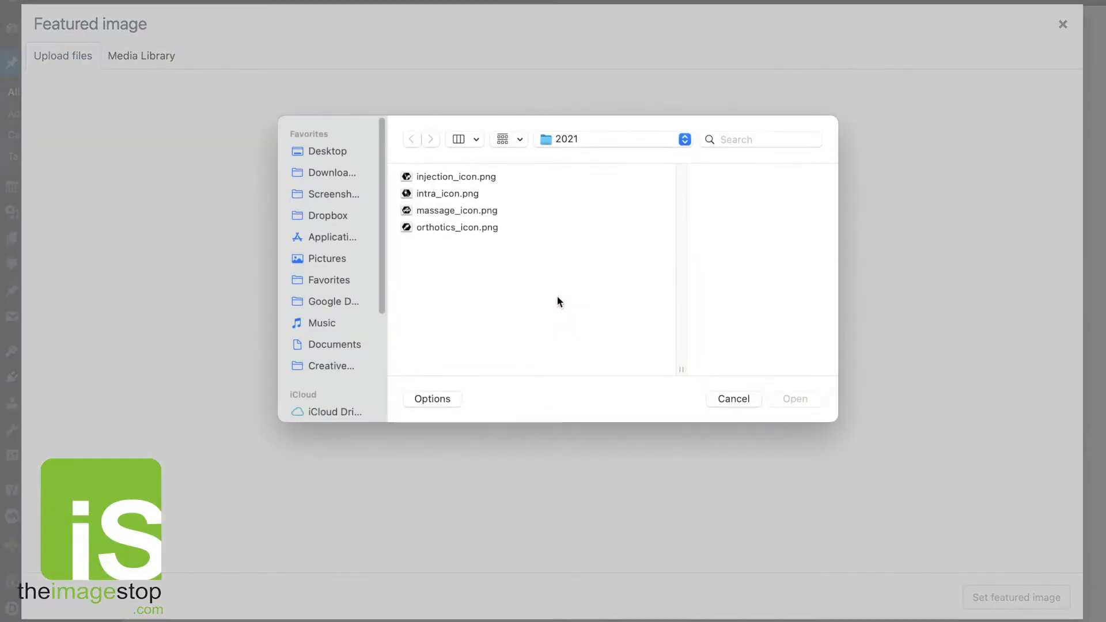
{"action": "left_click", "coordinate": [320, 172]}
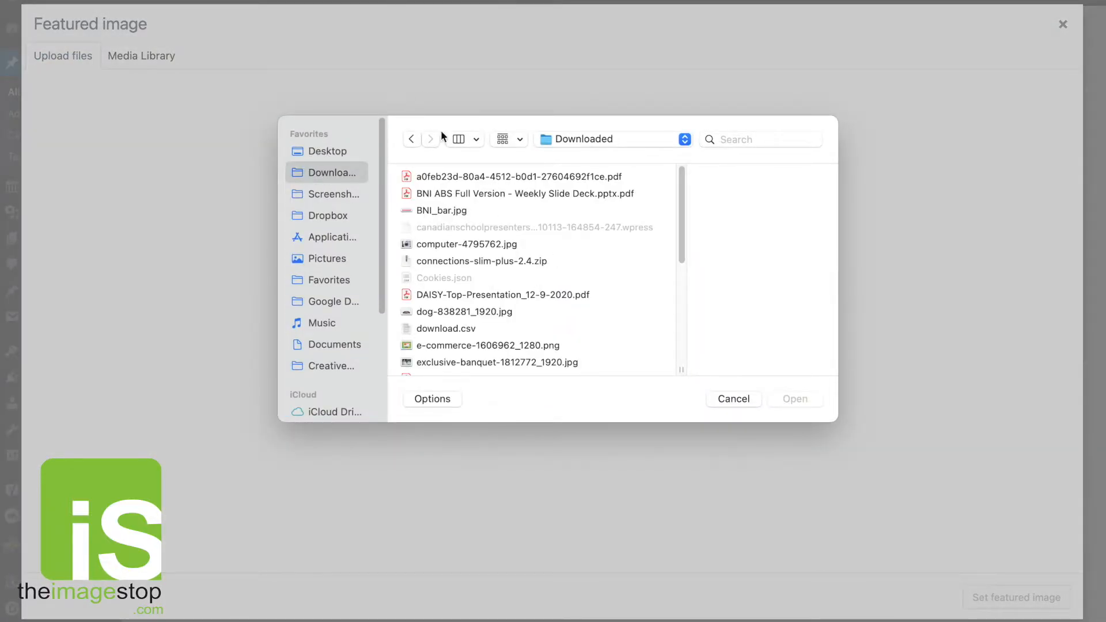
{"action": "left_click", "coordinate": [496, 245]}
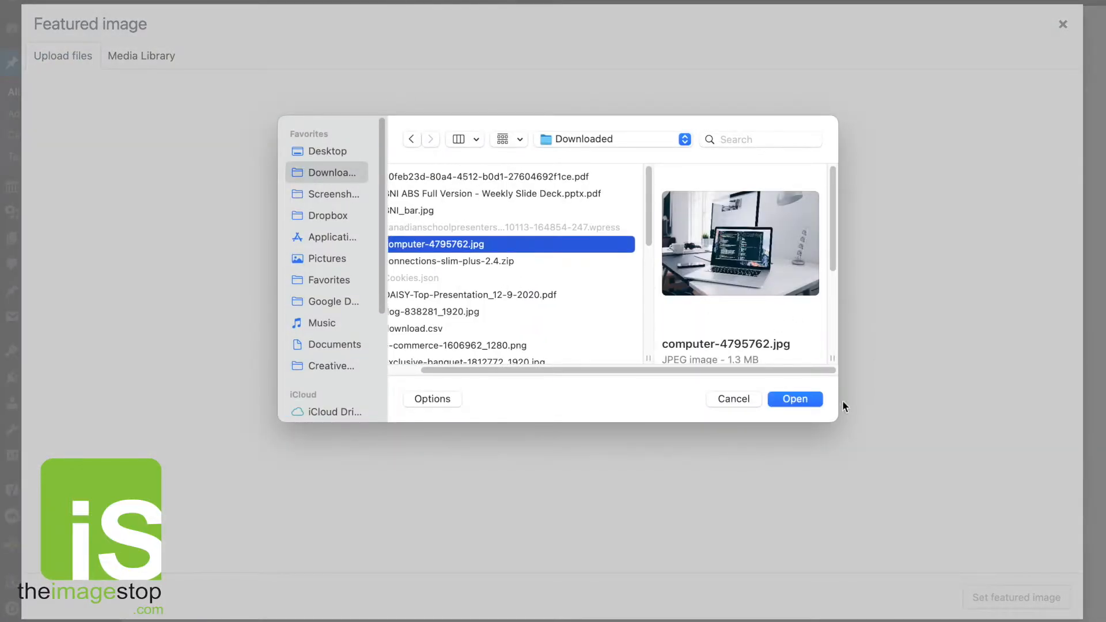
{"action": "left_click", "coordinate": [817, 401]}
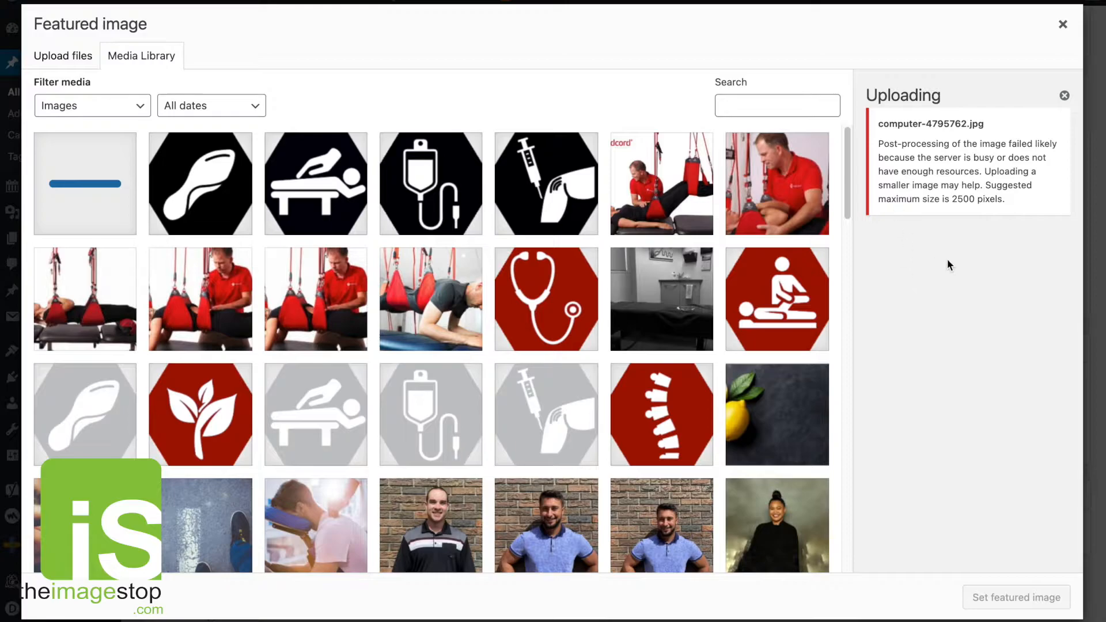
Close the featured image selection without choosing an image and publish the Test Entry post
{"action": "left_click_drag", "start_coordinate": [878, 121], "coordinate": [1007, 197]}
{"action": "left_click", "coordinate": [1022, 239]}
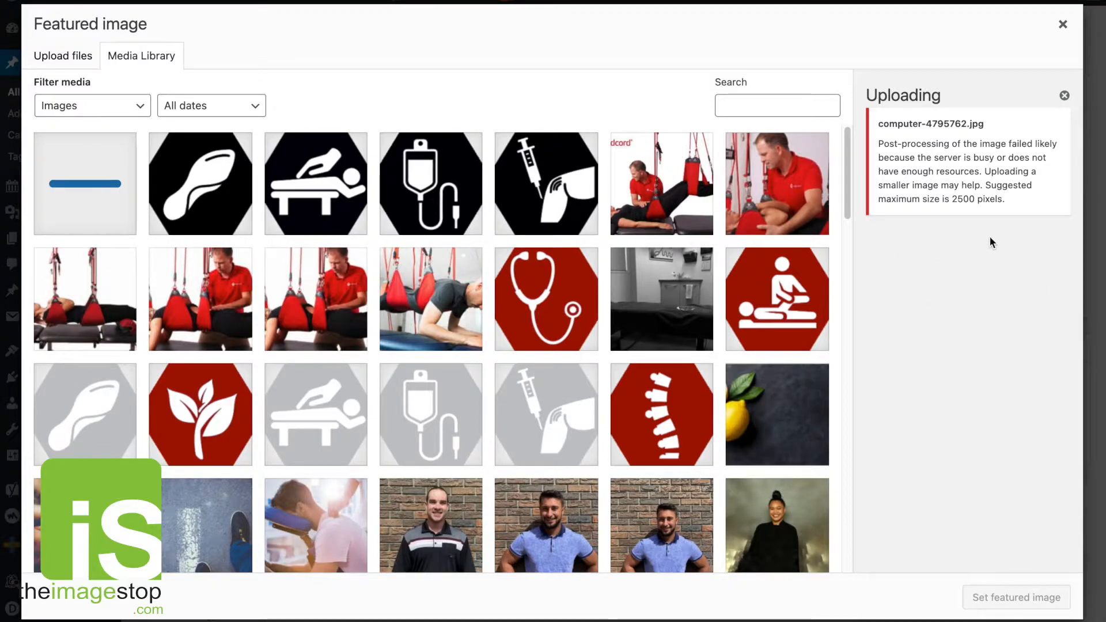
{"action": "mouse_move", "coordinate": [884, 119]}
{"action": "left_mouse_down"}
{"action": "mouse_move", "coordinate": [1070, 209]}
{"action": "mouse_move", "coordinate": [894, 121]}
{"action": "mouse_move", "coordinate": [869, 121]}
{"action": "left_mouse_up"}
{"action": "left_click", "coordinate": [1034, 197]}
{"action": "left_click", "coordinate": [957, 206]}
{"action": "left_click", "coordinate": [1065, 27]}
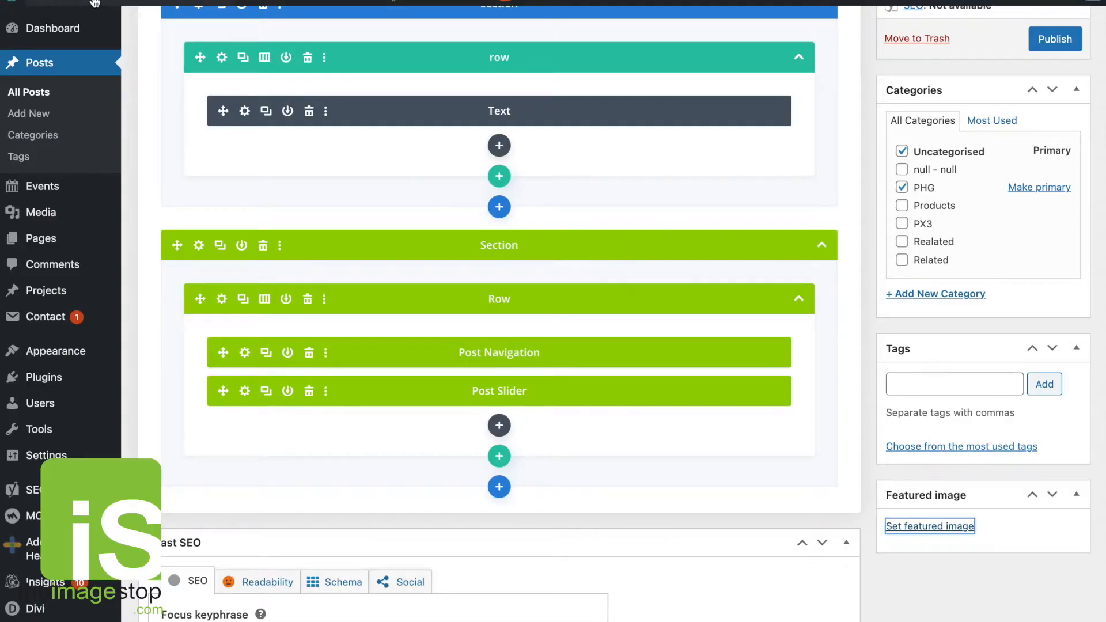
{"action": "scroll", "coordinate": [1063, 273], "scroll_direction": "up", "scroll_amount": 4}
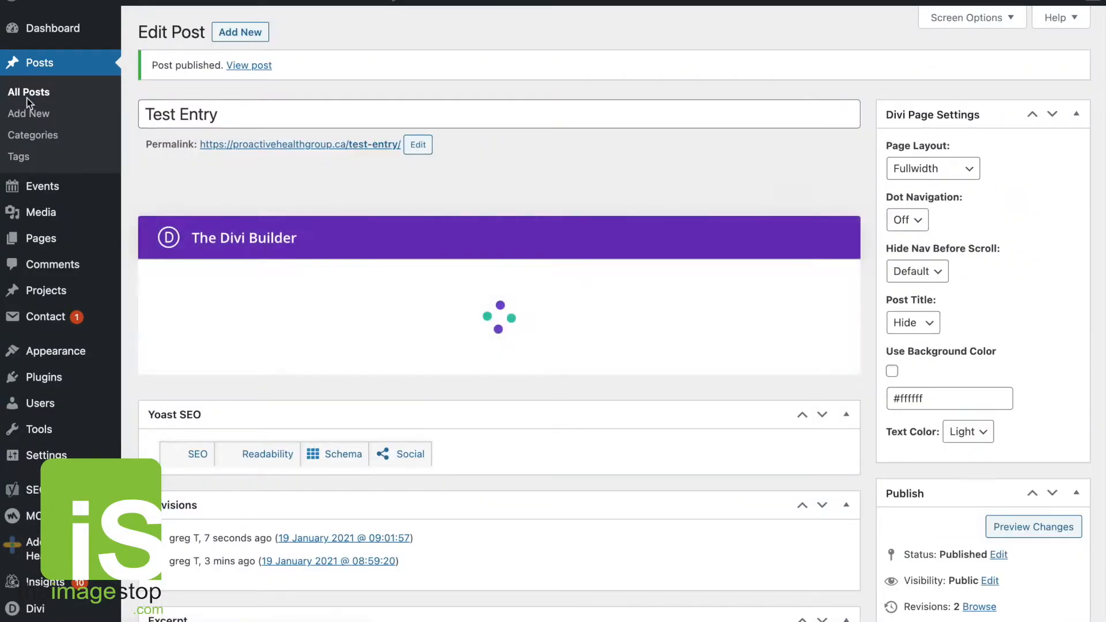
Set the uploaded computer-4795762 laptop picture as Test Entry's featured image
{"action": "scroll", "coordinate": [682, 127], "scroll_direction": "down", "scroll_amount": 10}
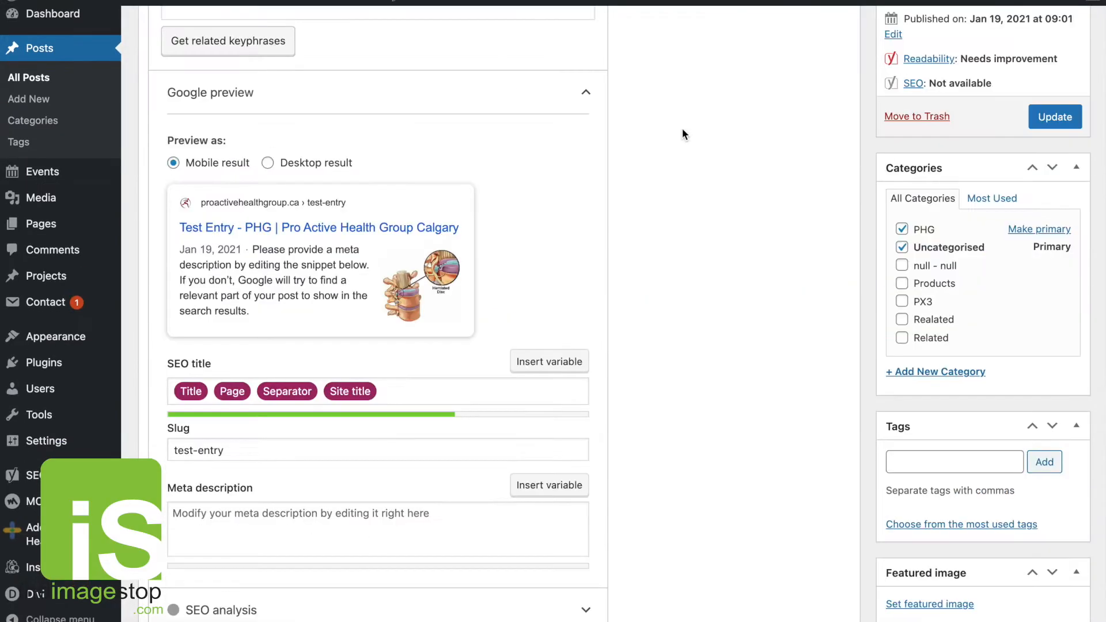
{"action": "scroll", "coordinate": [682, 128], "scroll_direction": "up", "scroll_amount": 10}
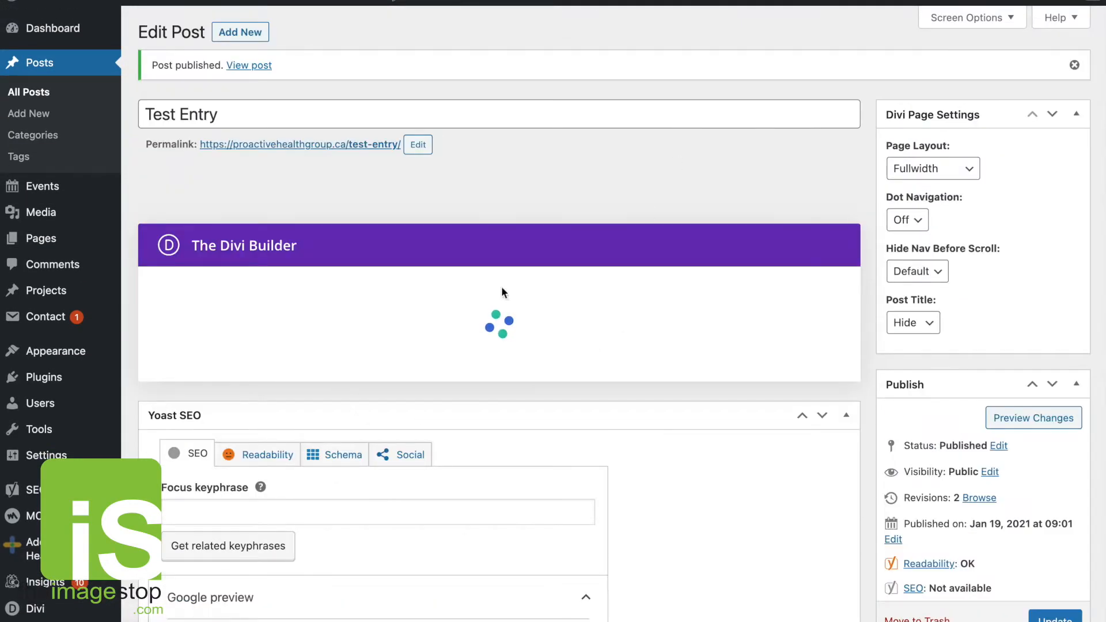
{"action": "scroll", "coordinate": [843, 253], "scroll_direction": "down", "scroll_amount": 10}
{"action": "scroll", "coordinate": [844, 260], "scroll_direction": "down", "scroll_amount": 5}
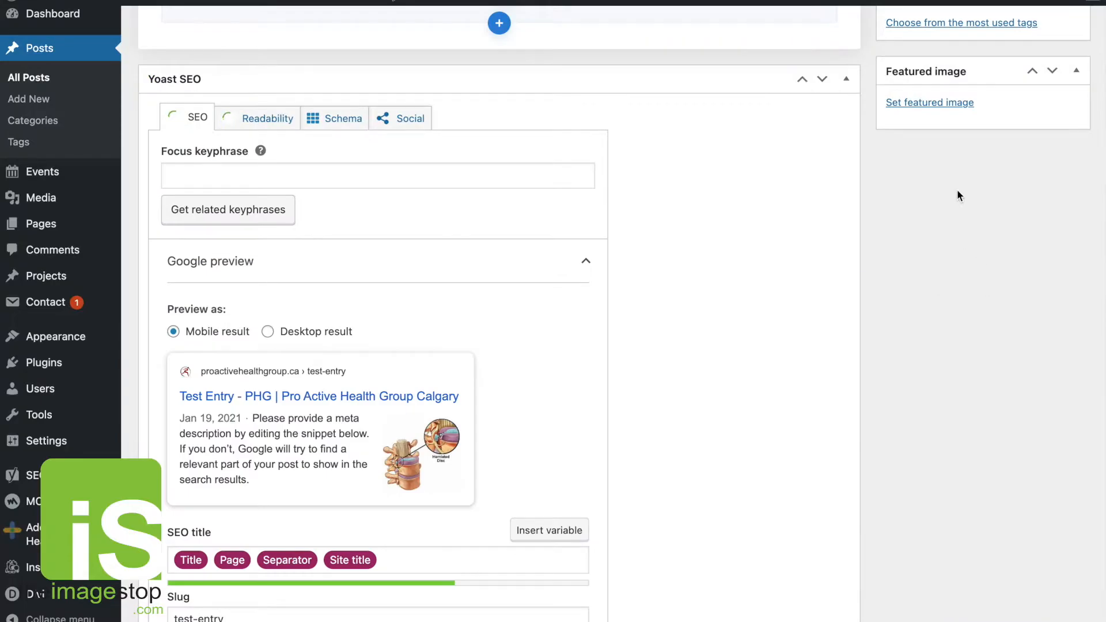
{"action": "left_click", "coordinate": [928, 104]}
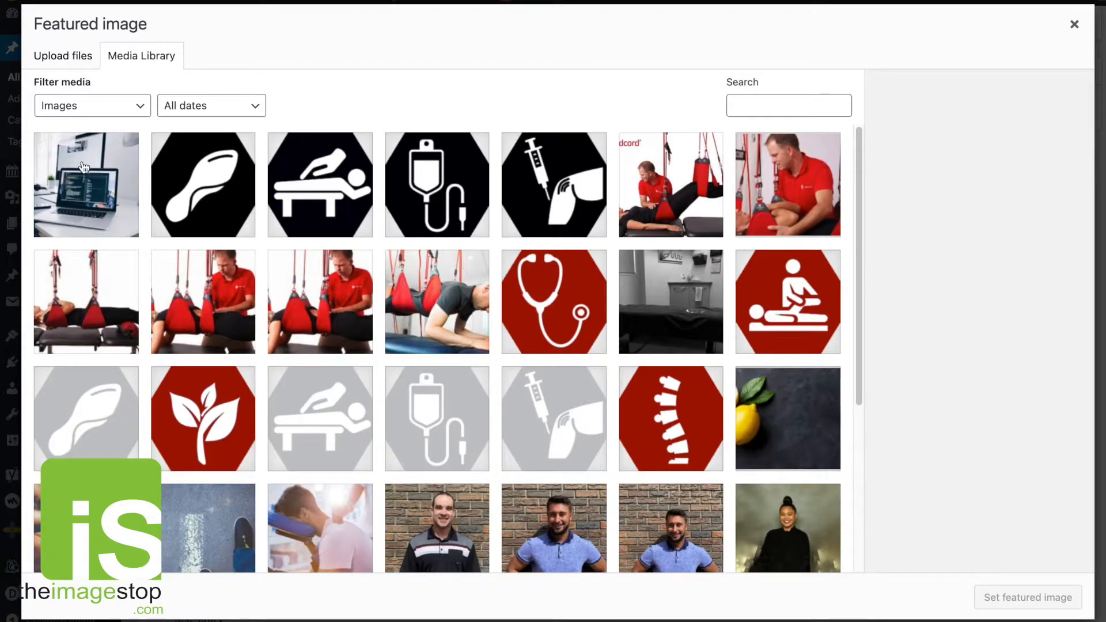
{"action": "left_click", "coordinate": [84, 167]}
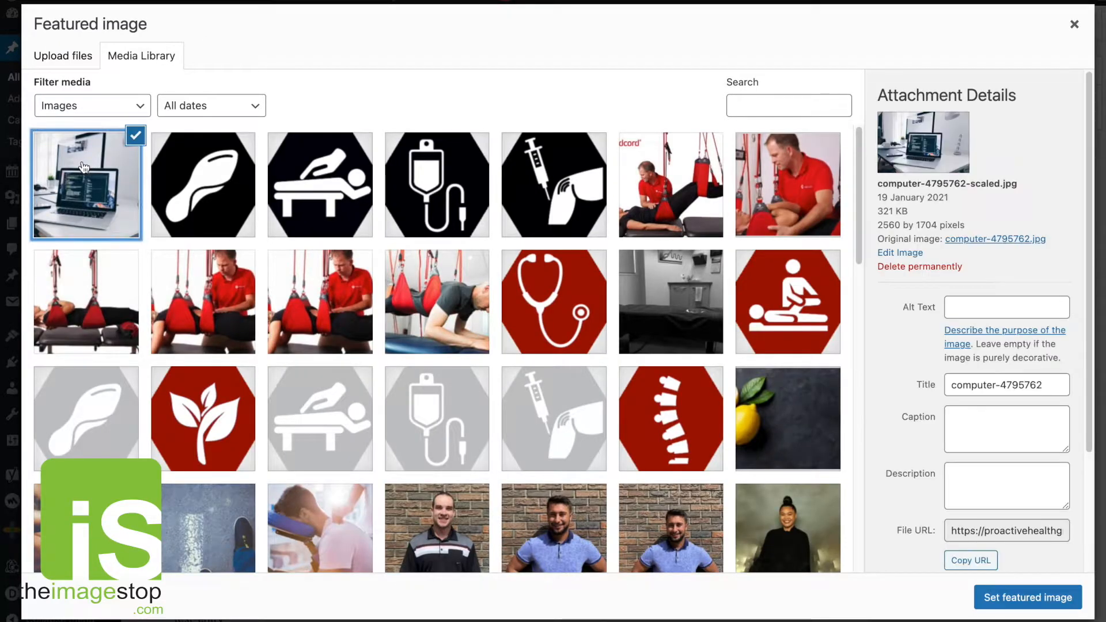
{"action": "left_click", "coordinate": [998, 599]}
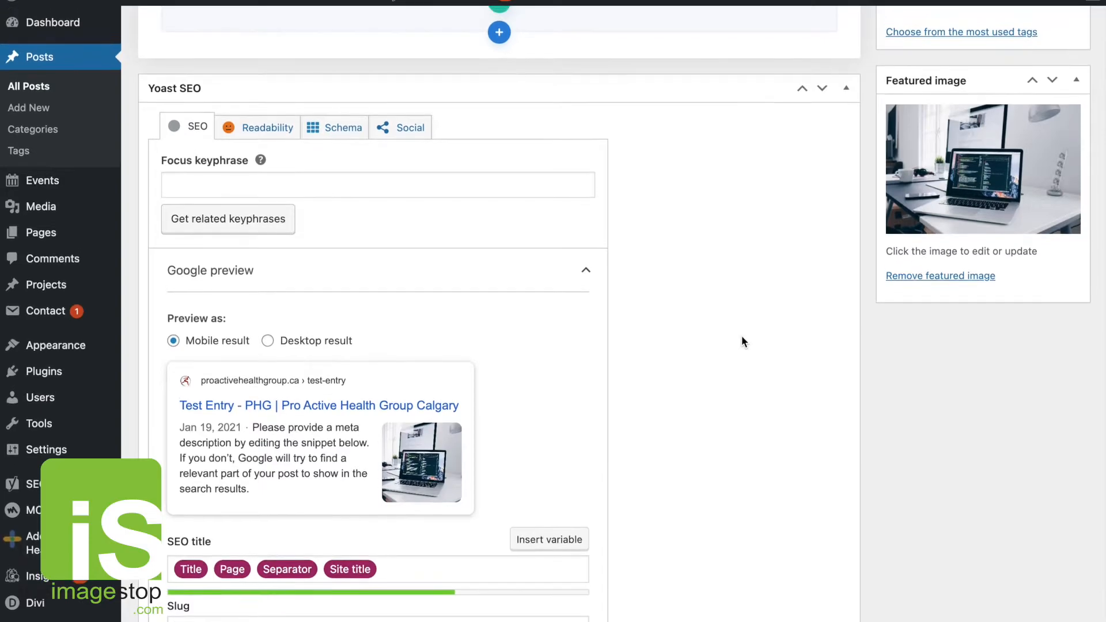
Update the published Test Entry post and view its page on the website
{"action": "scroll", "coordinate": [742, 340], "scroll_direction": "up", "scroll_amount": 10}
{"action": "scroll", "coordinate": [742, 342], "scroll_direction": "up", "scroll_amount": 4}
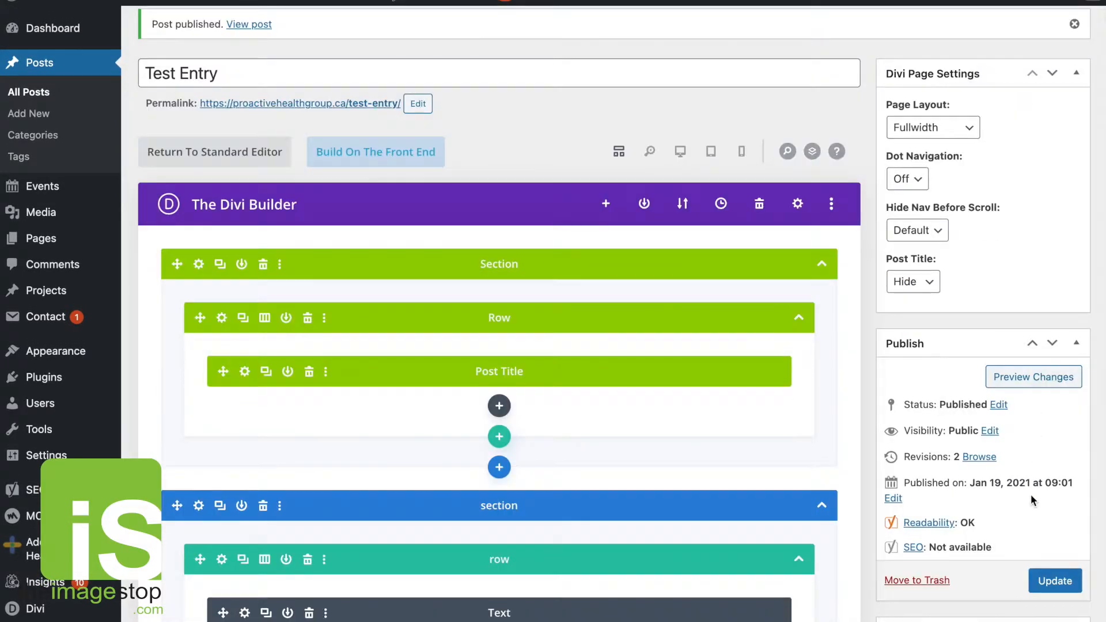
{"action": "left_click", "coordinate": [1049, 582]}
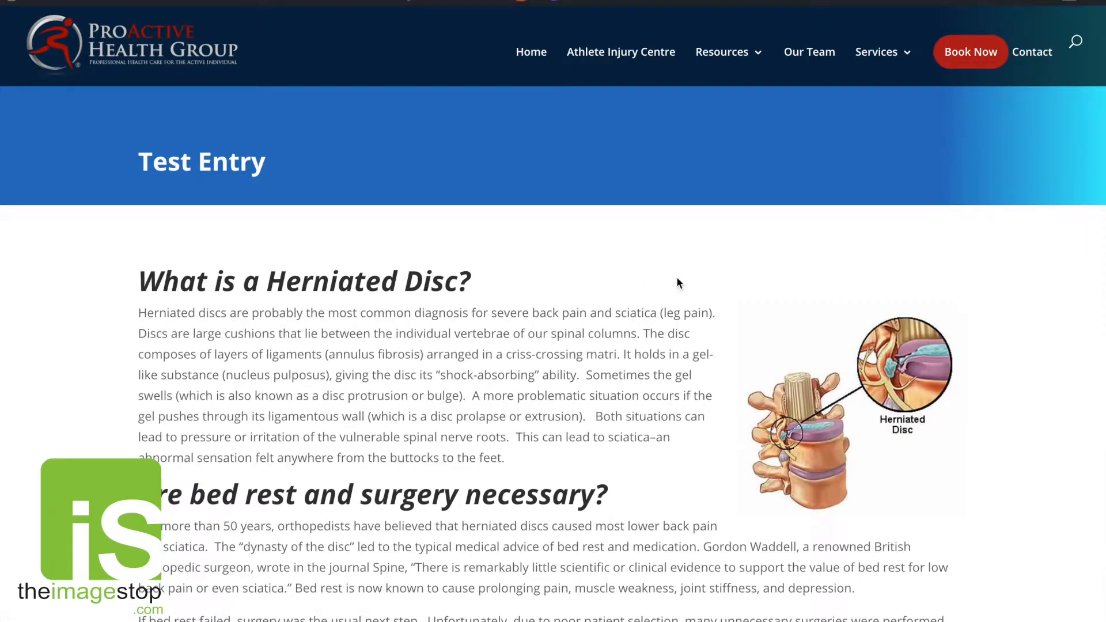
{"action": "scroll", "coordinate": [677, 276], "scroll_direction": "down", "scroll_amount": 7}
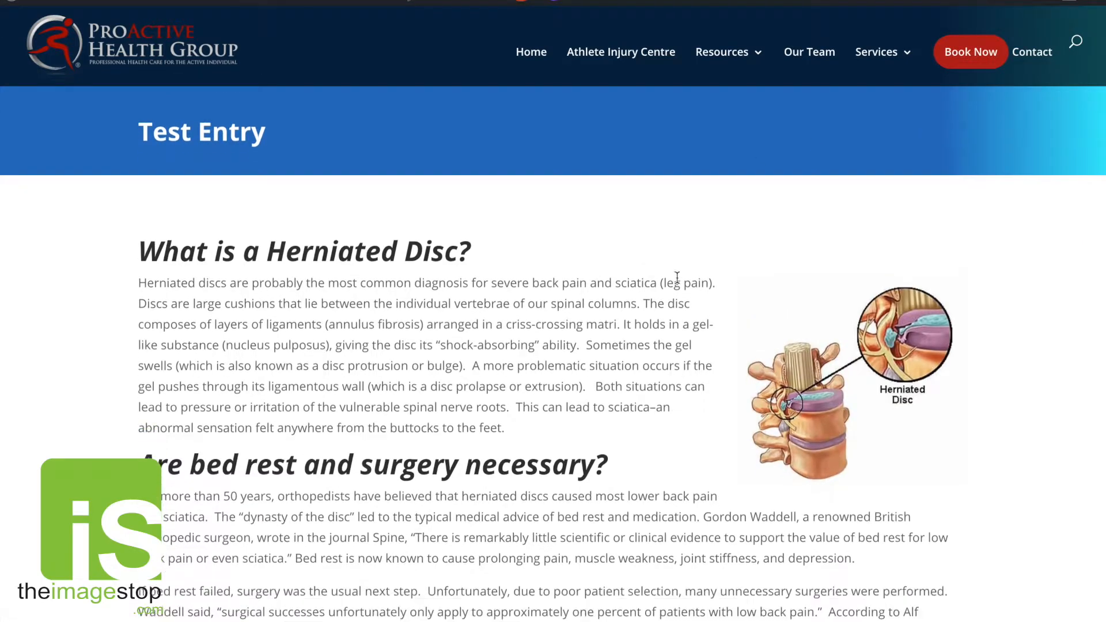
{"action": "scroll", "coordinate": [677, 278], "scroll_direction": "up", "scroll_amount": 7}
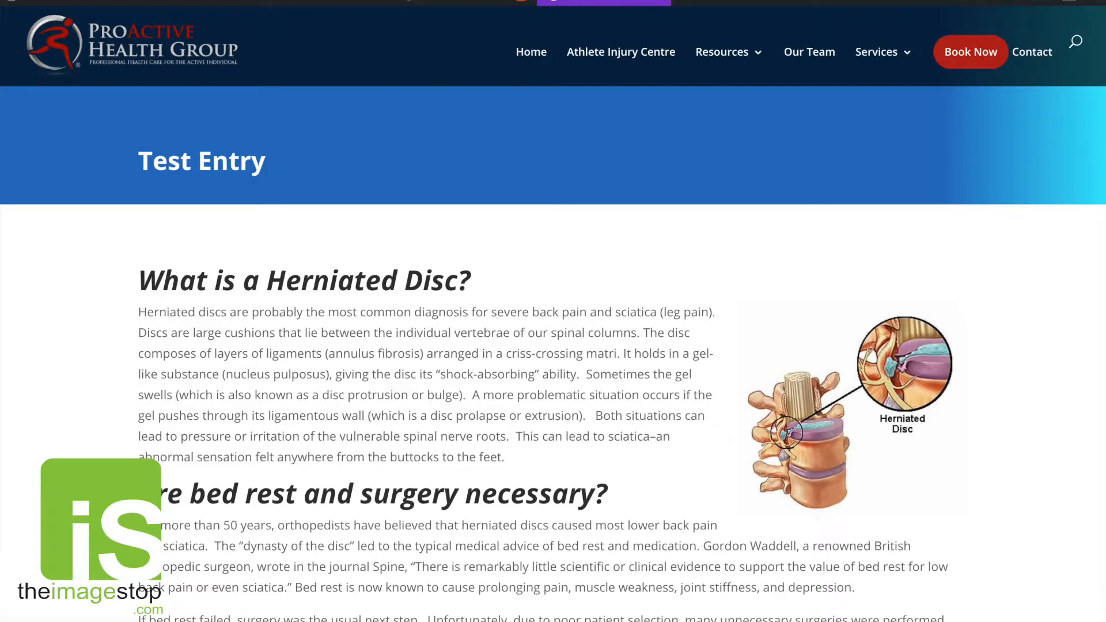
Open Test Entry in the front-end visual builder and examine its post title and herniated disc text modules
{"action": "left_click", "coordinate": [581, 1]}
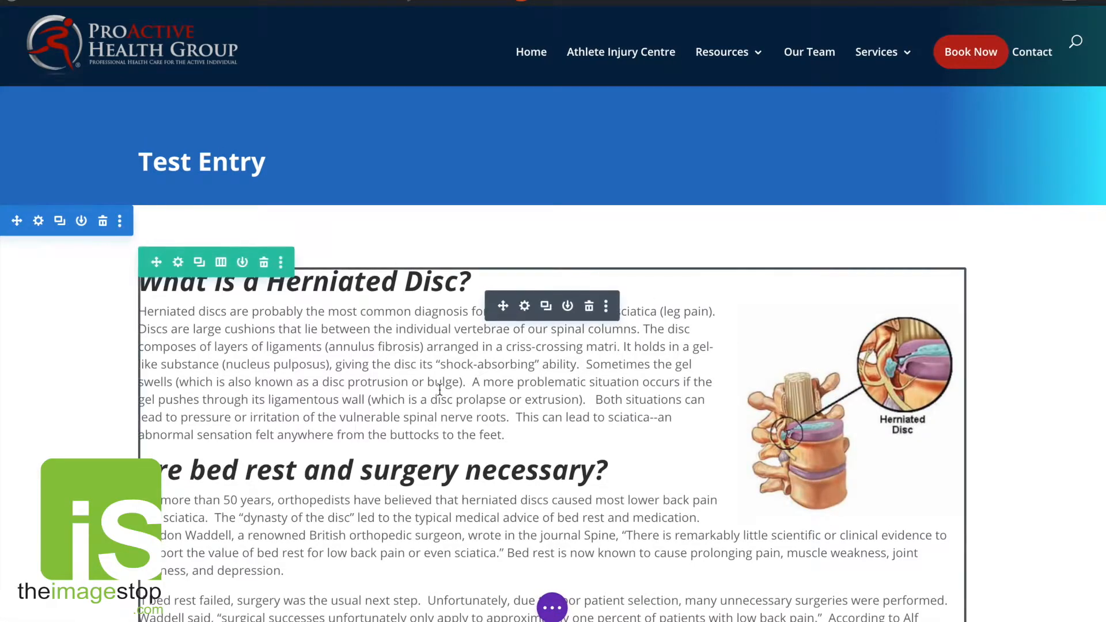
{"action": "scroll", "coordinate": [440, 389], "scroll_direction": "down", "scroll_amount": 4}
{"action": "scroll", "coordinate": [440, 390], "scroll_direction": "down", "scroll_amount": 5}
{"action": "scroll", "coordinate": [444, 388], "scroll_direction": "up", "scroll_amount": 10}
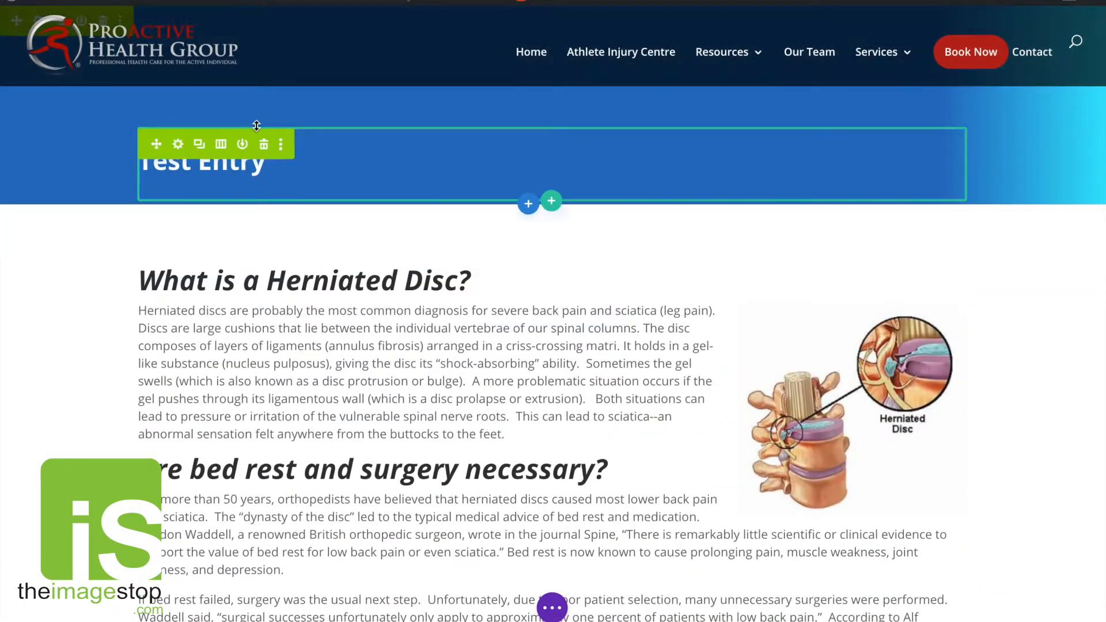
{"action": "mouse_move", "coordinate": [218, 177]}
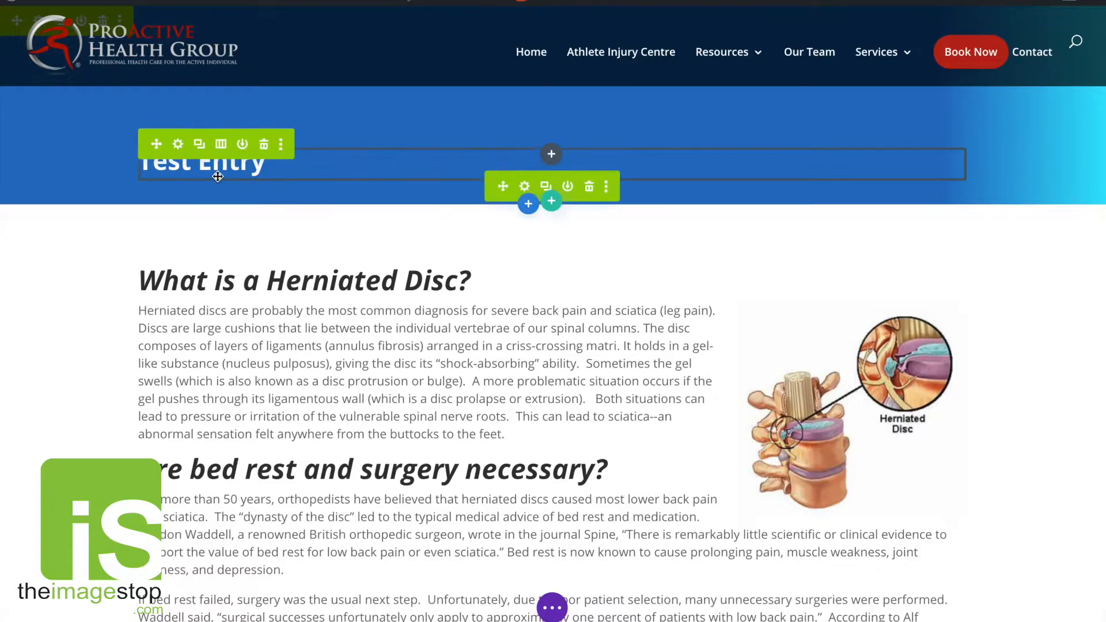
{"action": "mouse_move", "coordinate": [519, 300]}
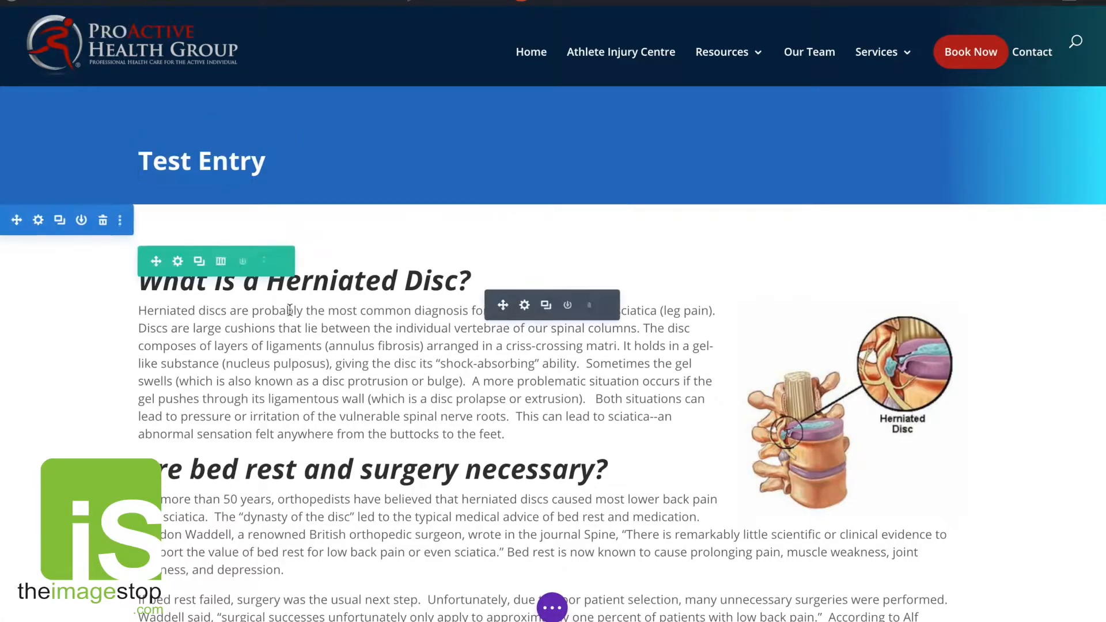
{"action": "scroll", "coordinate": [422, 348], "scroll_direction": "down", "scroll_amount": 3}
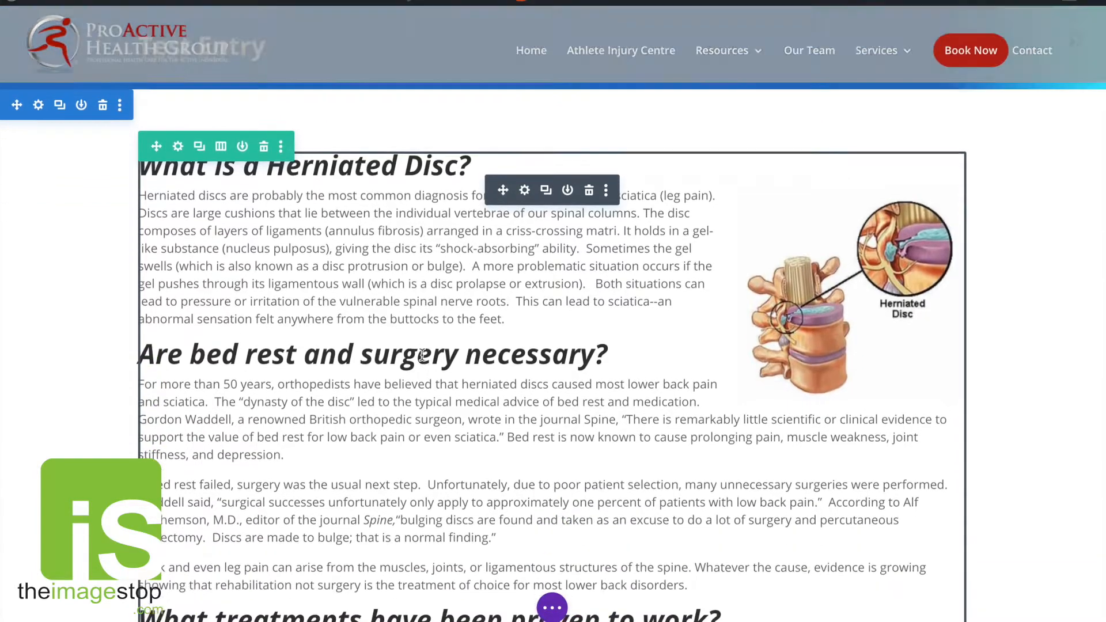
{"action": "scroll", "coordinate": [346, 322], "scroll_direction": "up", "scroll_amount": 2}
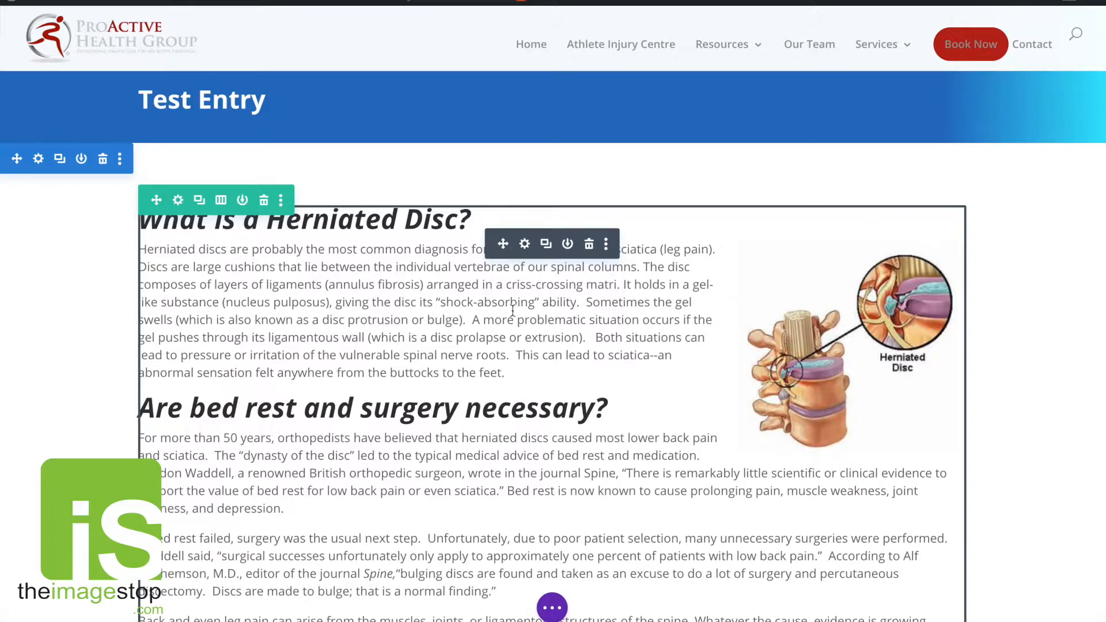
Open the herniated disc text module's settings in an enlarged window and examine the formatting of its heading and body text
{"action": "left_click", "coordinate": [525, 245]}
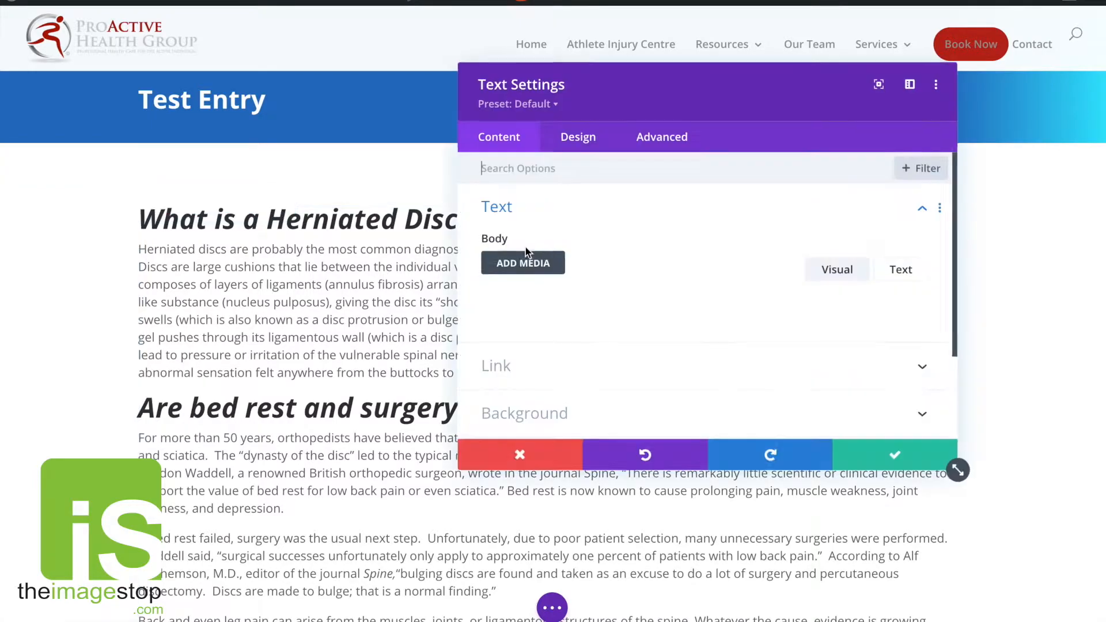
{"action": "left_click_drag", "start_coordinate": [954, 467], "coordinate": [1040, 619]}
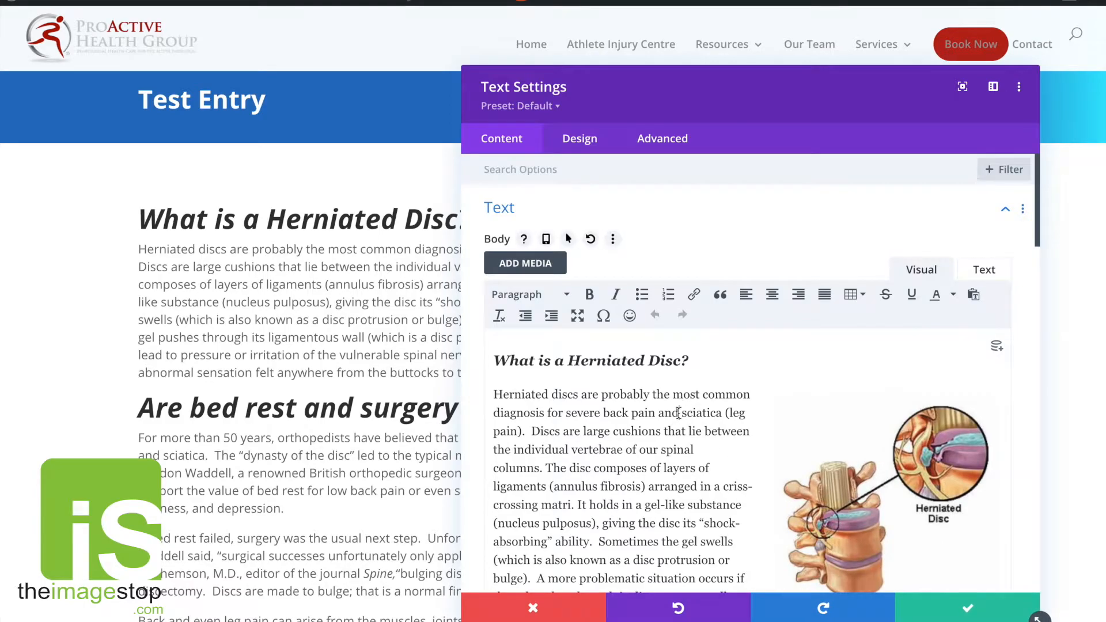
{"action": "key", "text": "ctrl+a"}
{"action": "left_click", "coordinate": [708, 396]}
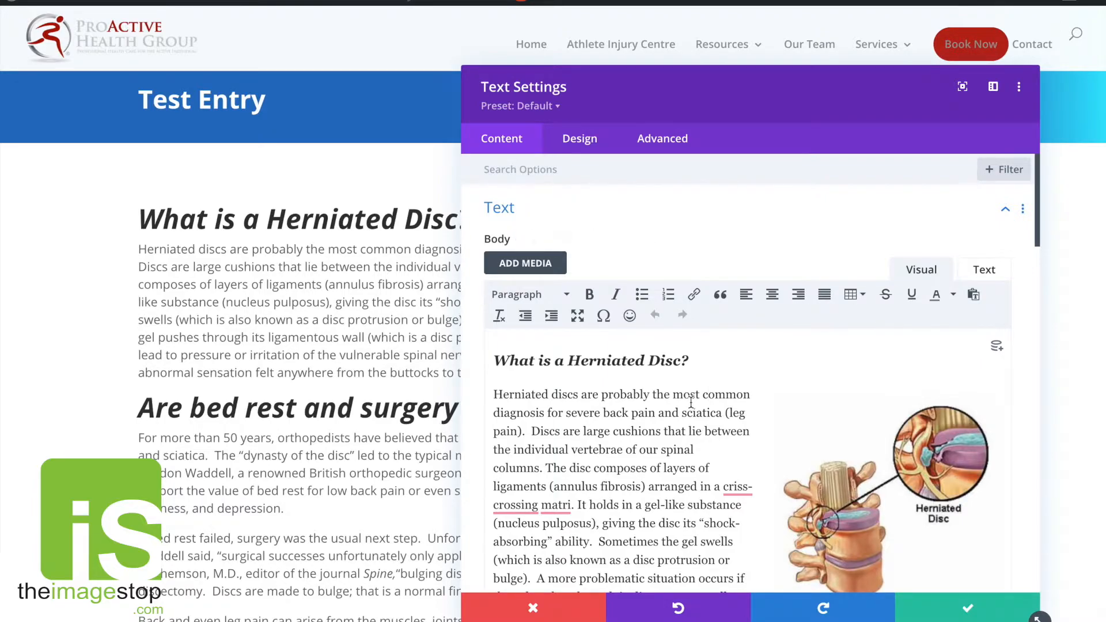
{"action": "key", "text": "ctrl+a"}
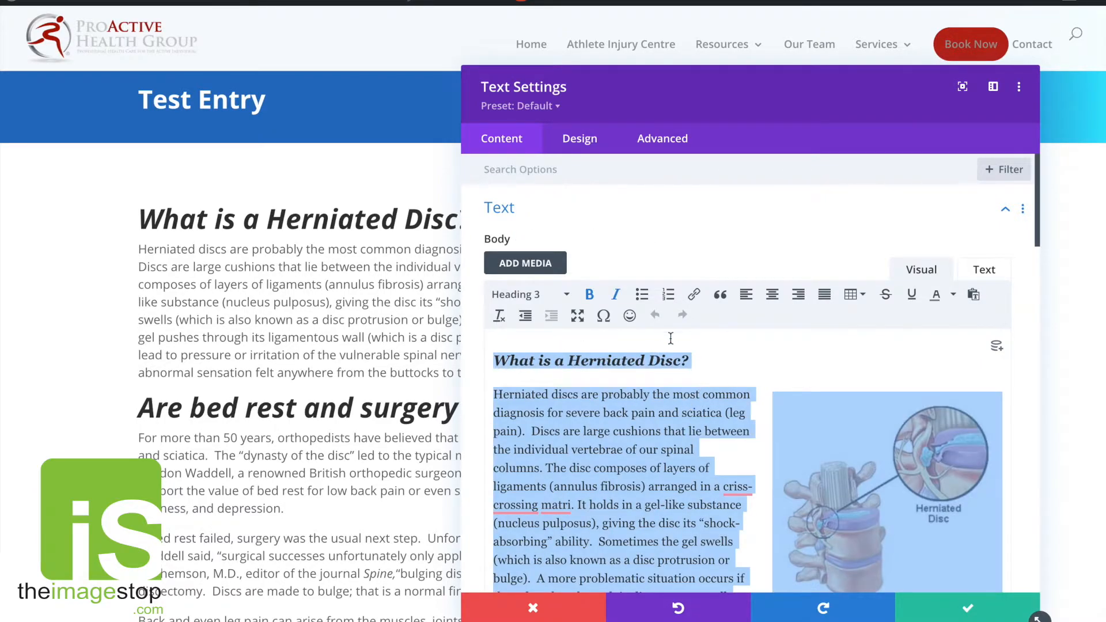
{"action": "left_click", "coordinate": [714, 370]}
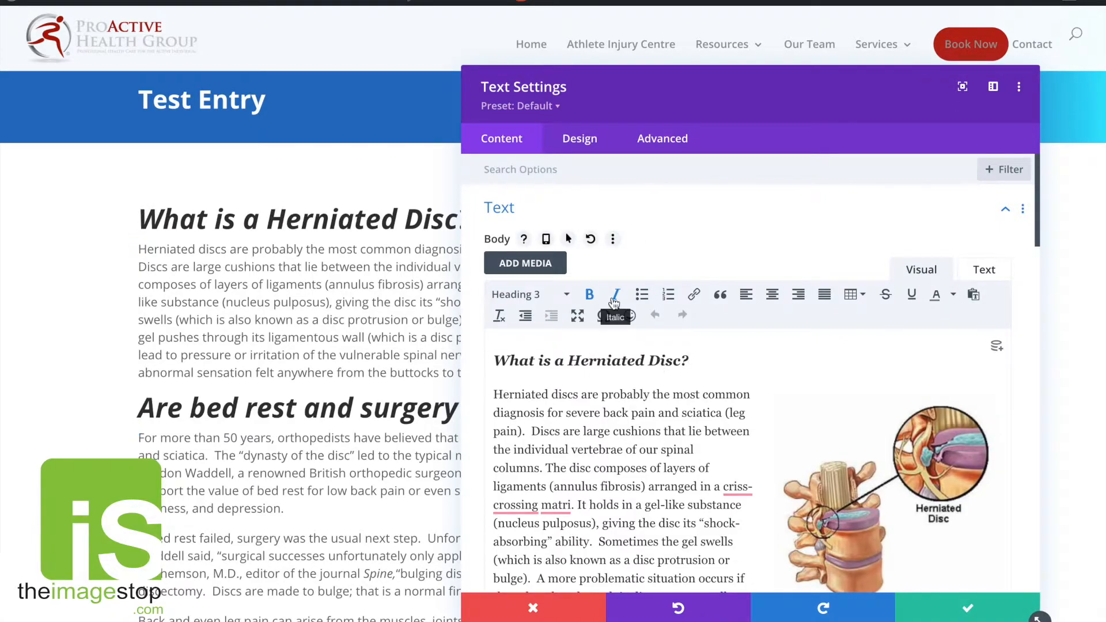
{"action": "left_click_drag", "start_coordinate": [688, 361], "coordinate": [491, 364]}
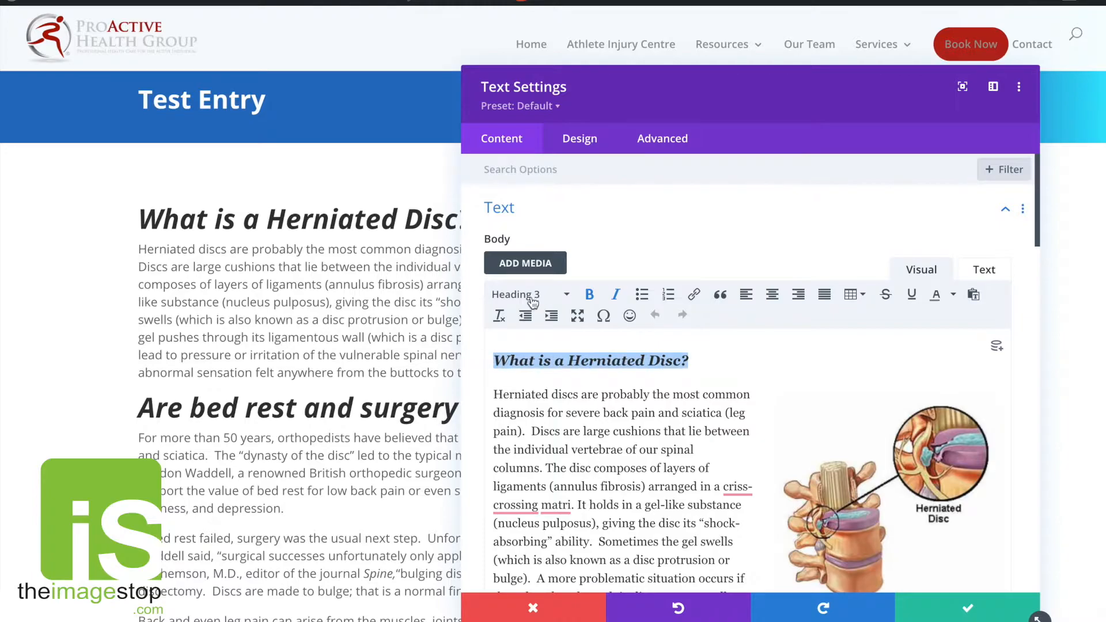
{"action": "left_click", "coordinate": [526, 405]}
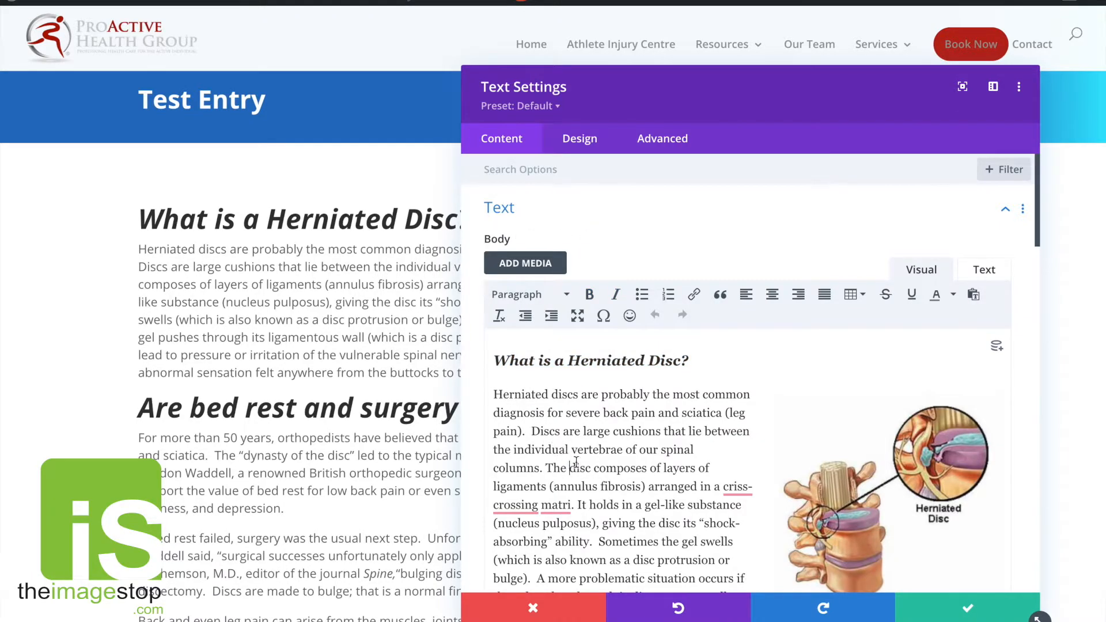
{"action": "left_click_drag", "start_coordinate": [630, 467], "coordinate": [503, 394]}
{"action": "scroll", "coordinate": [754, 389], "scroll_direction": "down", "scroll_amount": 3}
{"action": "scroll", "coordinate": [754, 388], "scroll_direction": "up", "scroll_amount": 3}
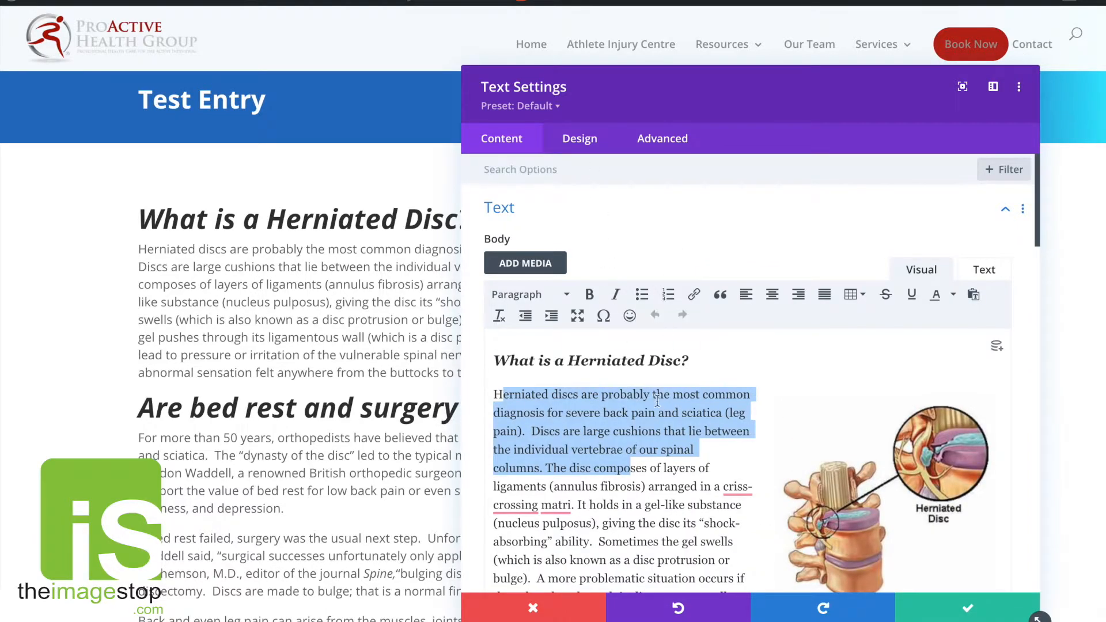
{"action": "left_click", "coordinate": [605, 412]}
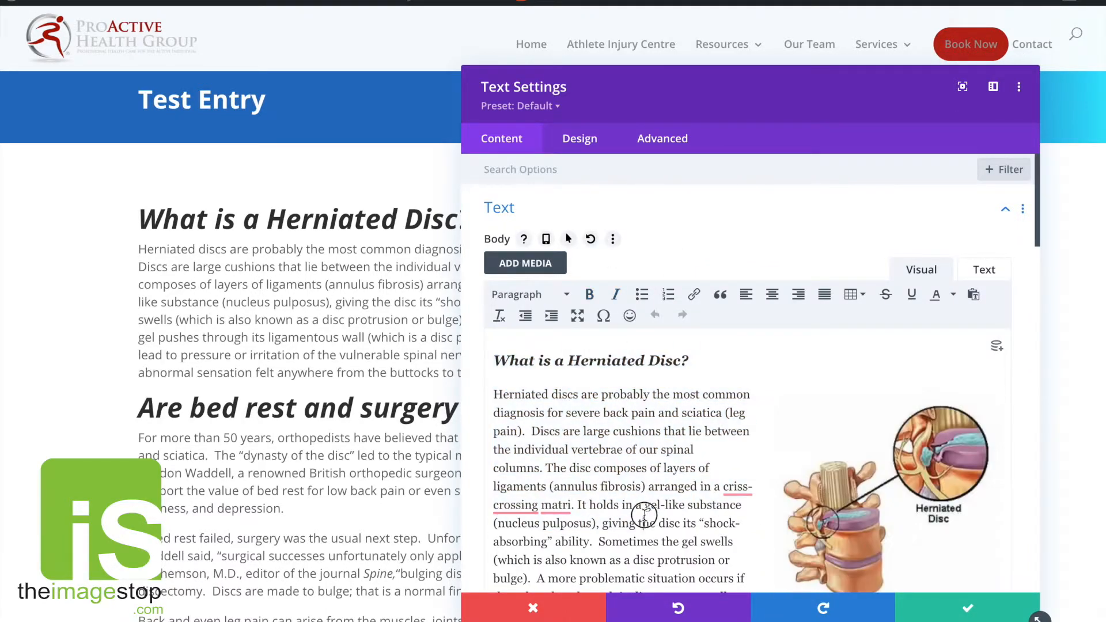
Try red #ba2518, orange and green as the text module's Heading 3 text color
{"action": "left_click", "coordinate": [579, 140]}
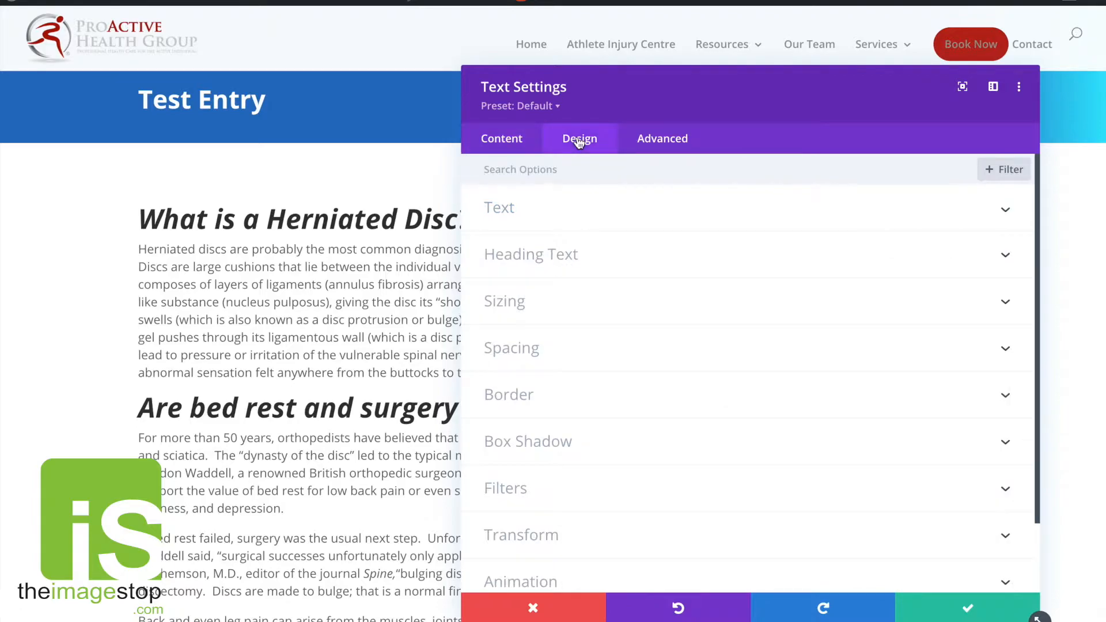
{"action": "left_click", "coordinate": [526, 255]}
{"action": "left_click", "coordinate": [678, 220]}
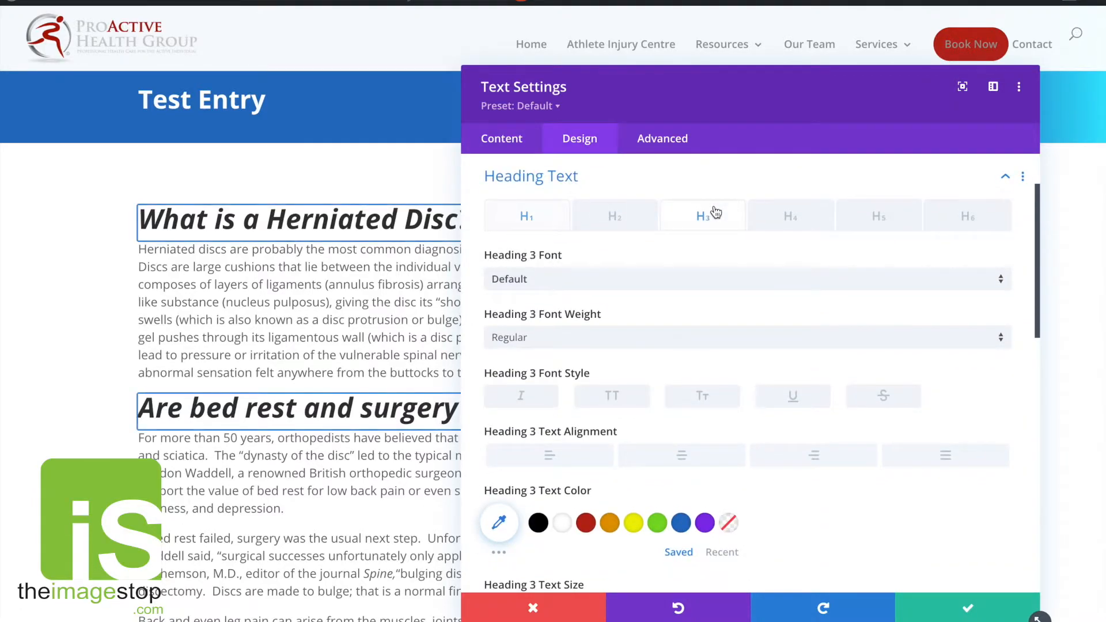
{"action": "left_click", "coordinate": [585, 525]}
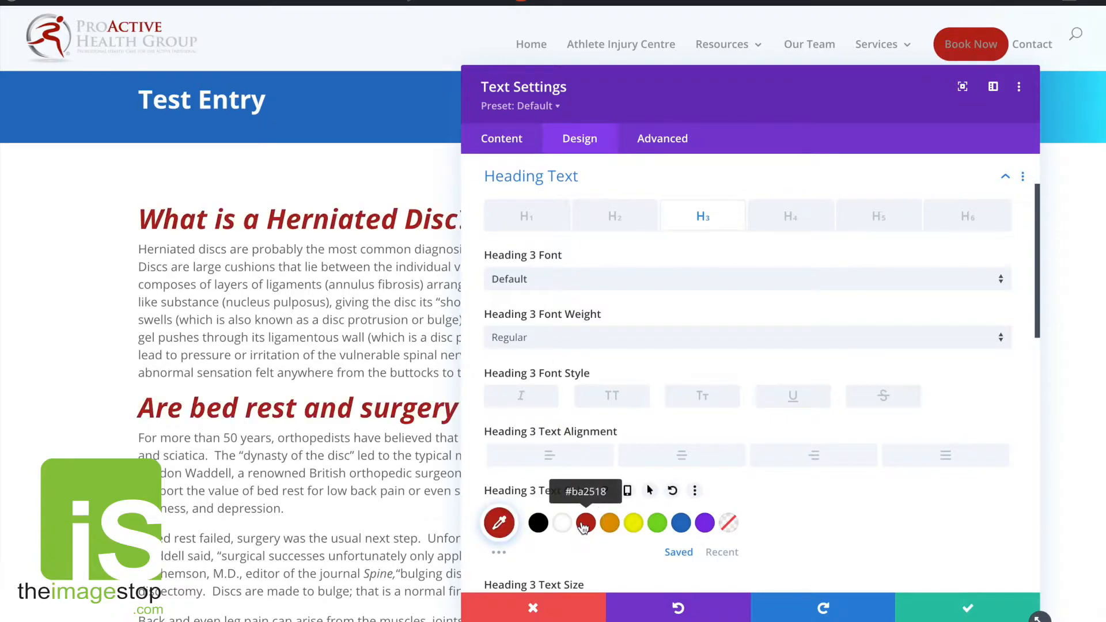
{"action": "scroll", "coordinate": [301, 324], "scroll_direction": "down", "scroll_amount": 2}
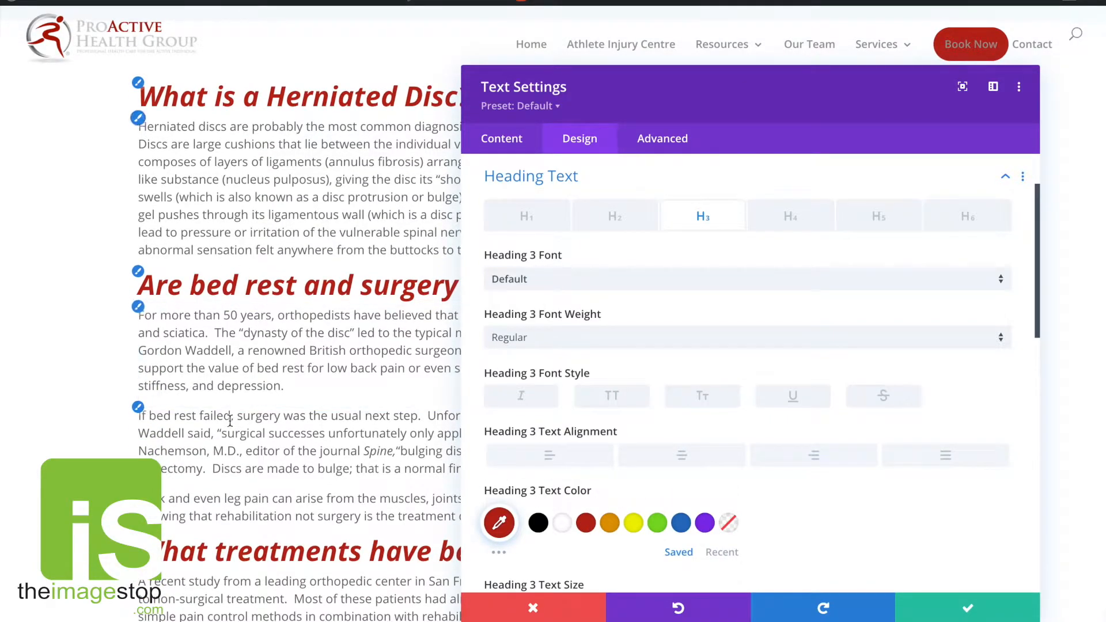
{"action": "left_click", "coordinate": [610, 523]}
{"action": "left_click", "coordinate": [657, 523]}
Try center and left alignment on the Heading 3 text and toggle its italic and all-caps font styles
{"action": "left_click", "coordinate": [683, 456]}
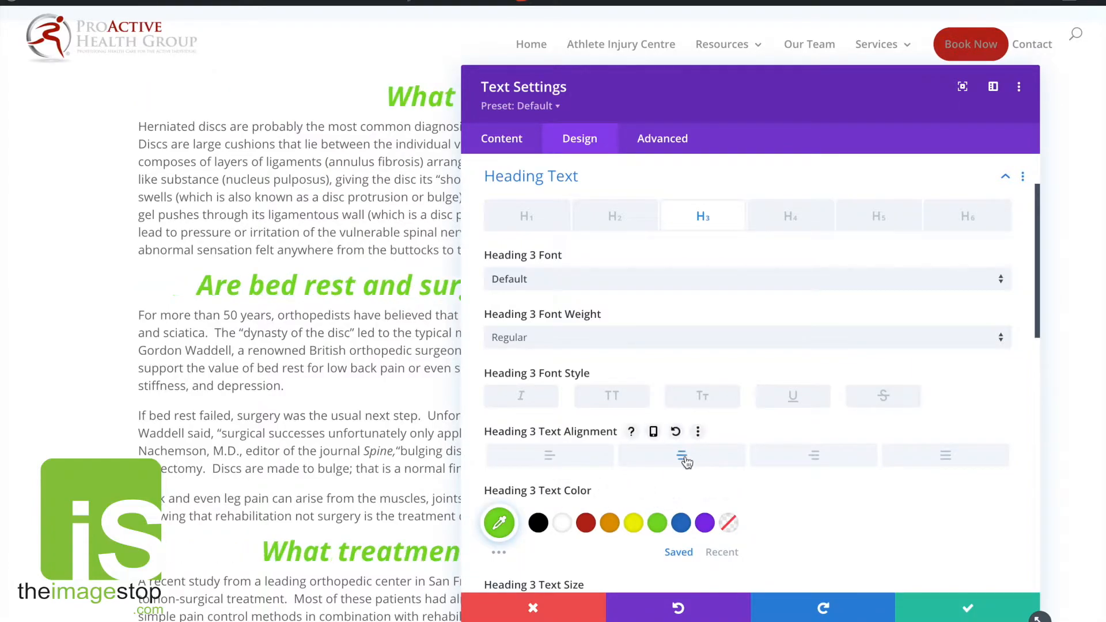
{"action": "left_click", "coordinate": [515, 455]}
{"action": "left_click", "coordinate": [522, 396]}
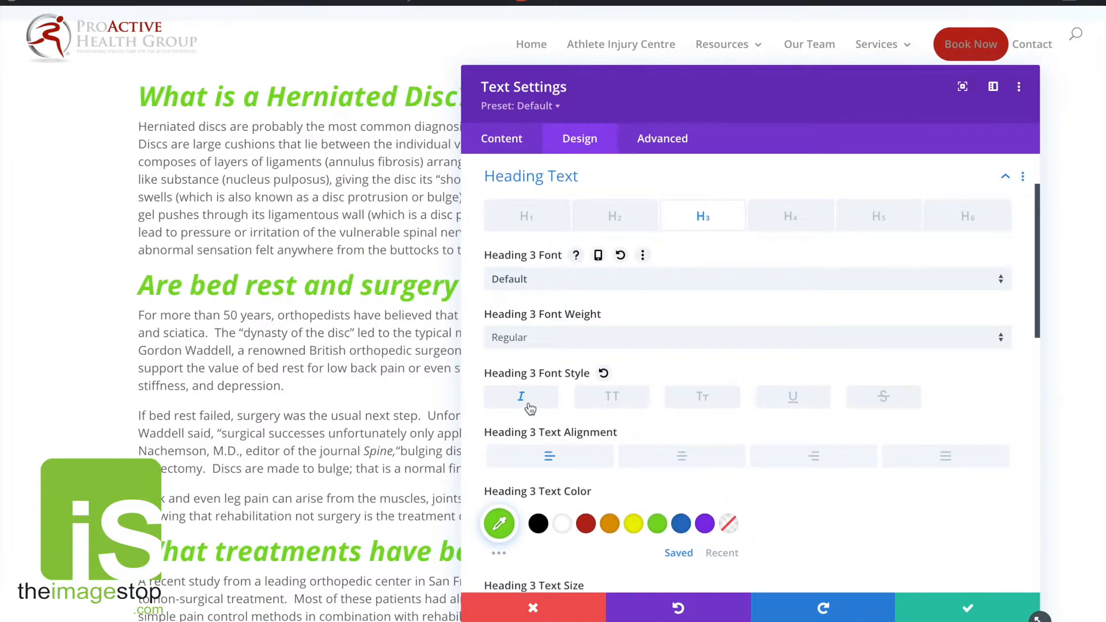
{"action": "left_click", "coordinate": [612, 403]}
{"action": "left_click", "coordinate": [613, 405]}
{"action": "left_click", "coordinate": [615, 407]}
{"action": "left_click", "coordinate": [614, 406]}
{"action": "scroll", "coordinate": [613, 405], "scroll_direction": "up", "scroll_amount": 1}
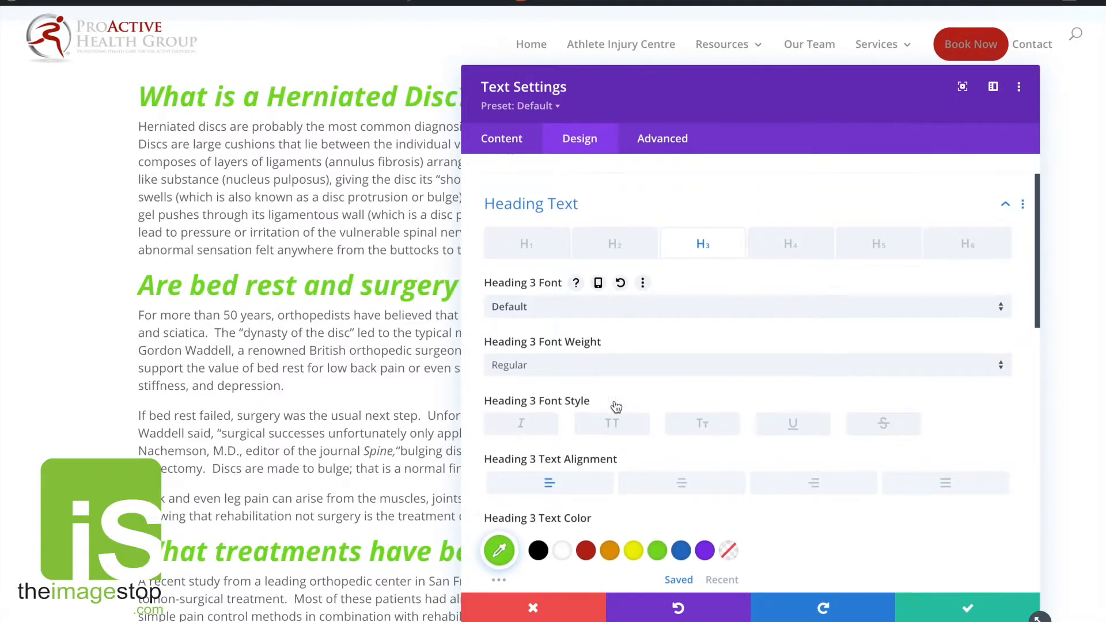
Remove the bold and italic formatting from the "What is a Herniated Disc?" heading in the module's body text
{"action": "left_click", "coordinate": [489, 142]}
{"action": "left_click", "coordinate": [606, 216]}
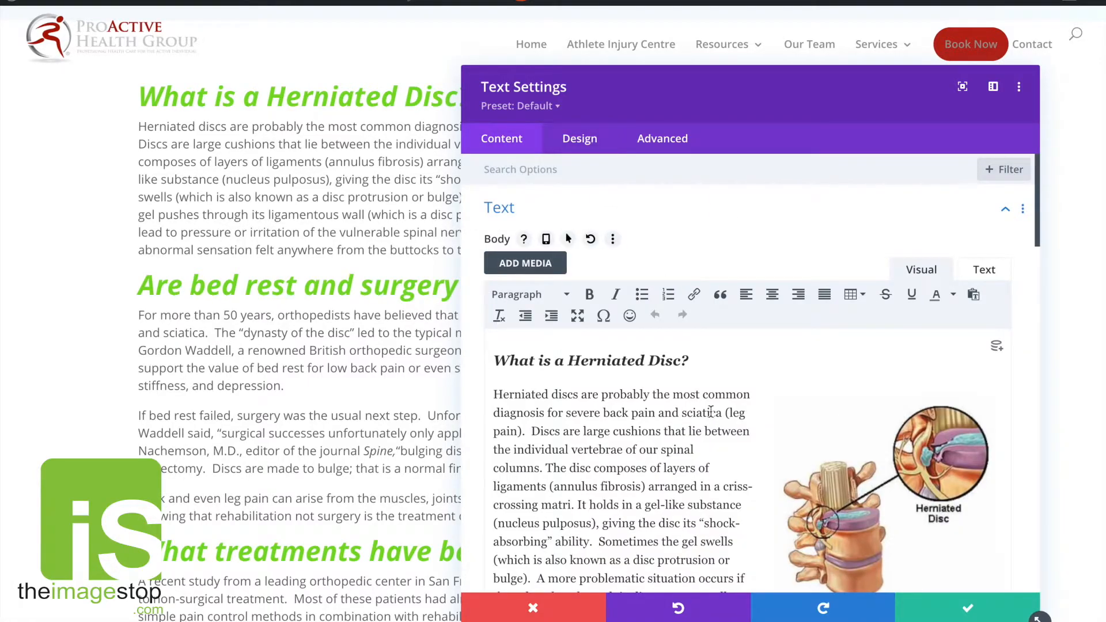
{"action": "left_click_drag", "start_coordinate": [673, 361], "coordinate": [469, 363]}
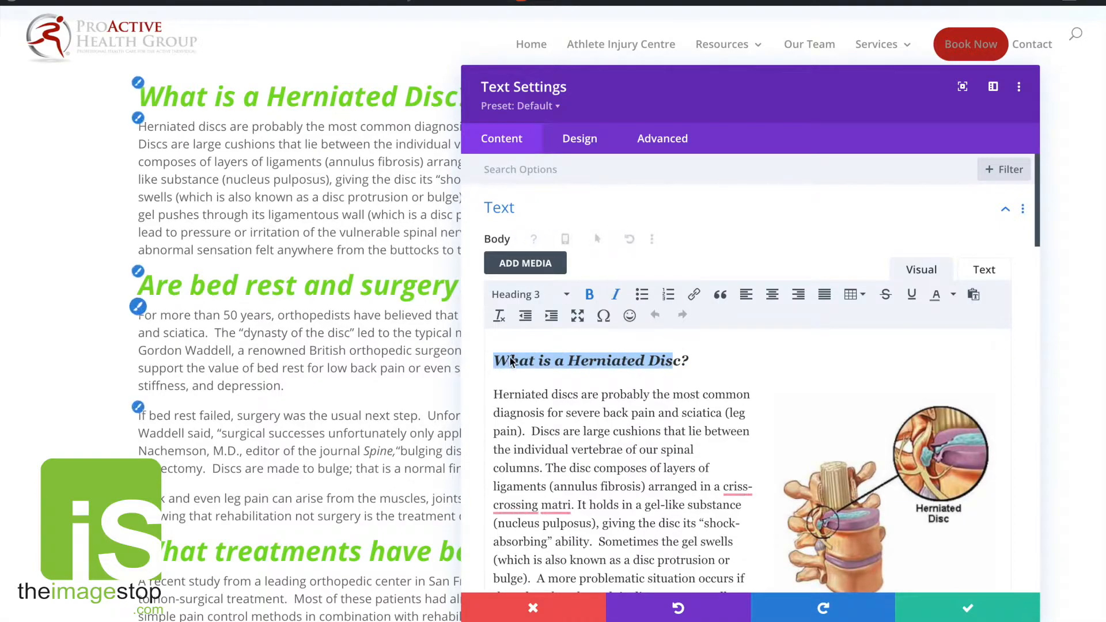
{"action": "left_click_drag", "start_coordinate": [692, 363], "coordinate": [474, 364]}
{"action": "left_click", "coordinate": [589, 296]}
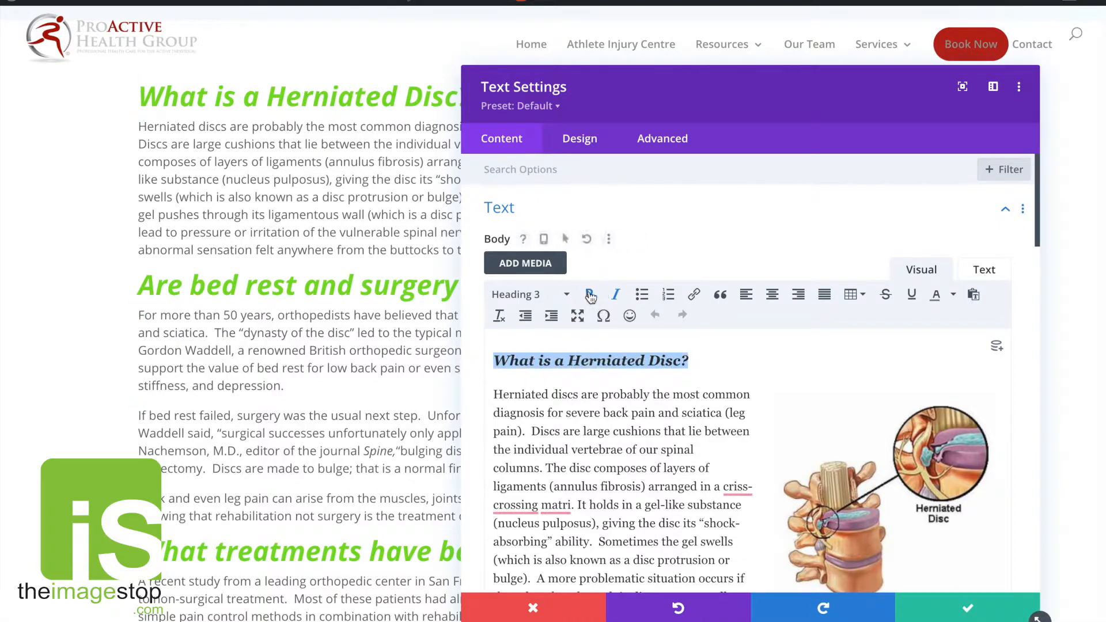
{"action": "left_click", "coordinate": [618, 301]}
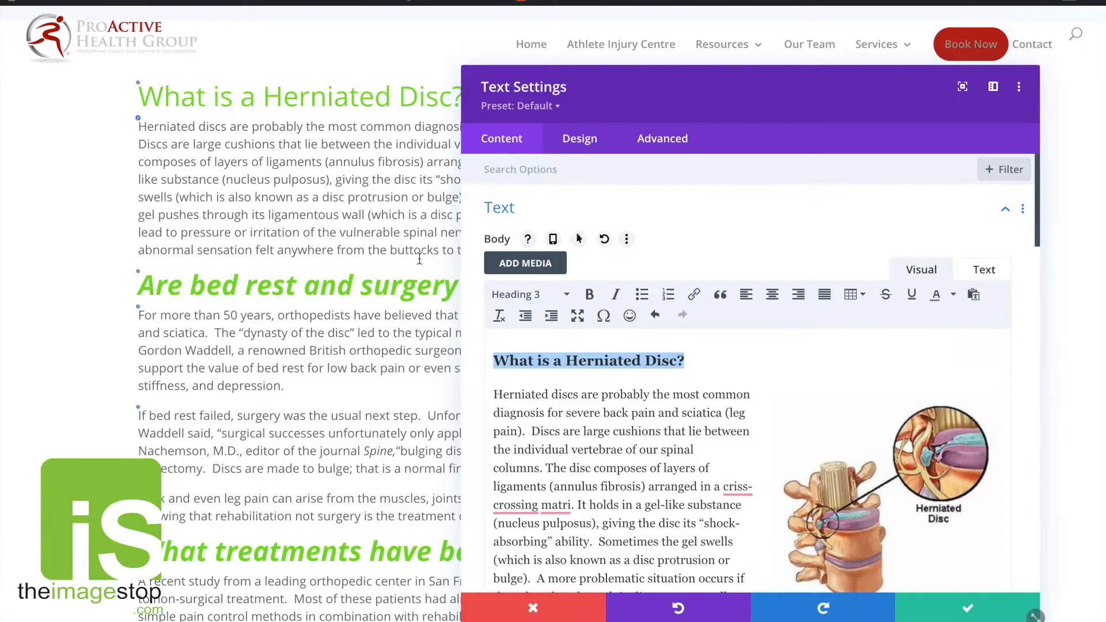
Make Heading 3 italic, try the Bold and Ultra Bold font weights, and discard all changes to the text module
{"action": "left_click", "coordinate": [579, 139]}
{"action": "left_click", "coordinate": [517, 252]}
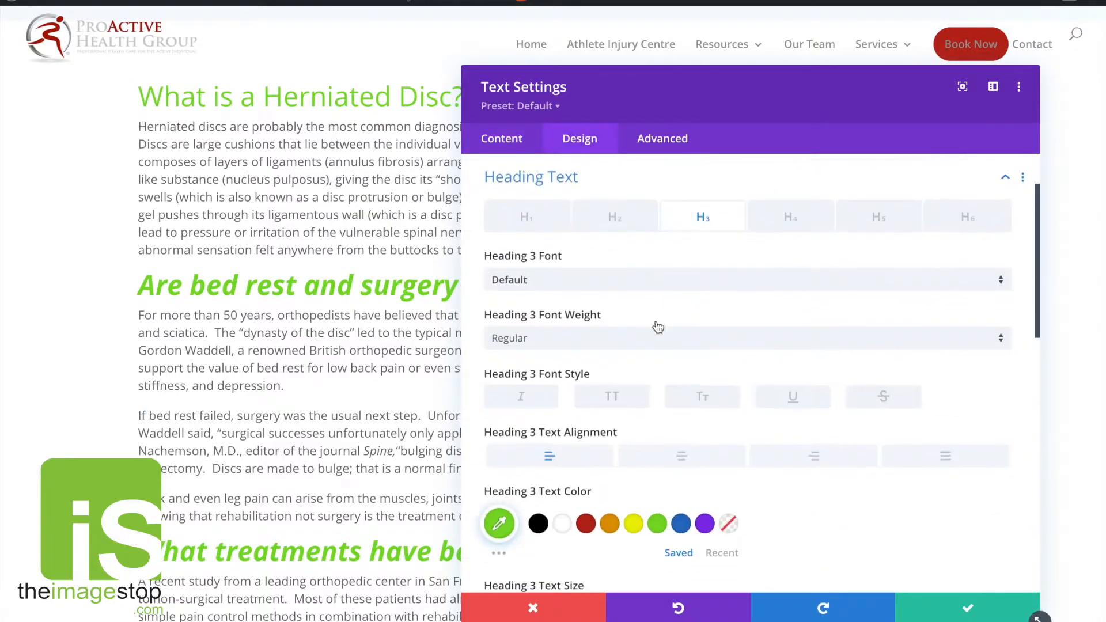
{"action": "left_click", "coordinate": [523, 396]}
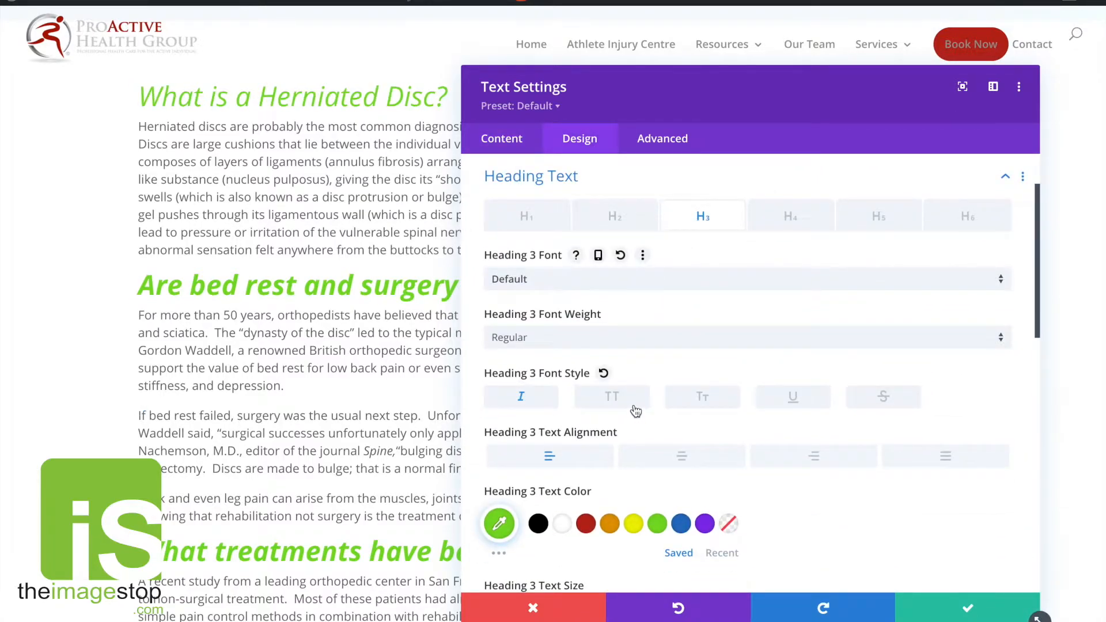
{"action": "left_click", "coordinate": [571, 339]}
{"action": "left_click", "coordinate": [569, 426]}
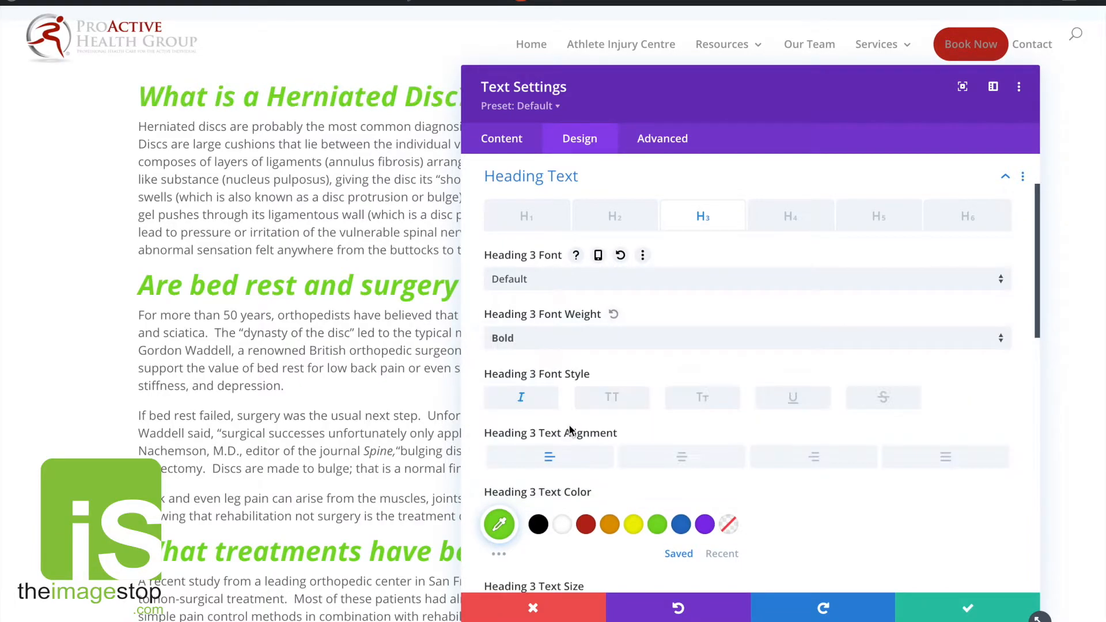
{"action": "left_click", "coordinate": [594, 339]}
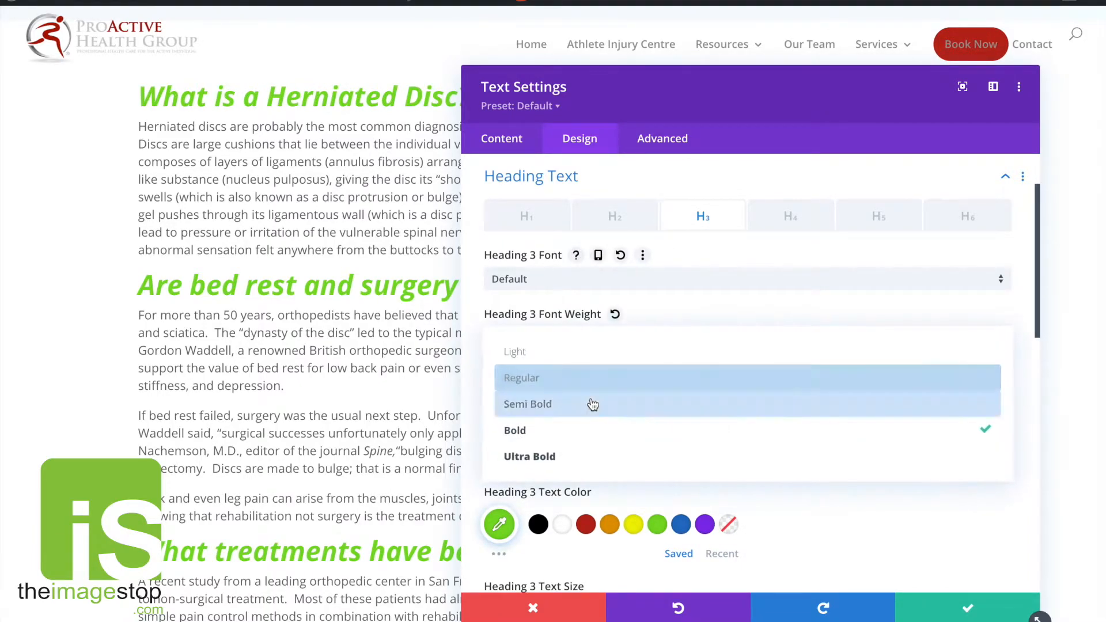
{"action": "left_click", "coordinate": [592, 453]}
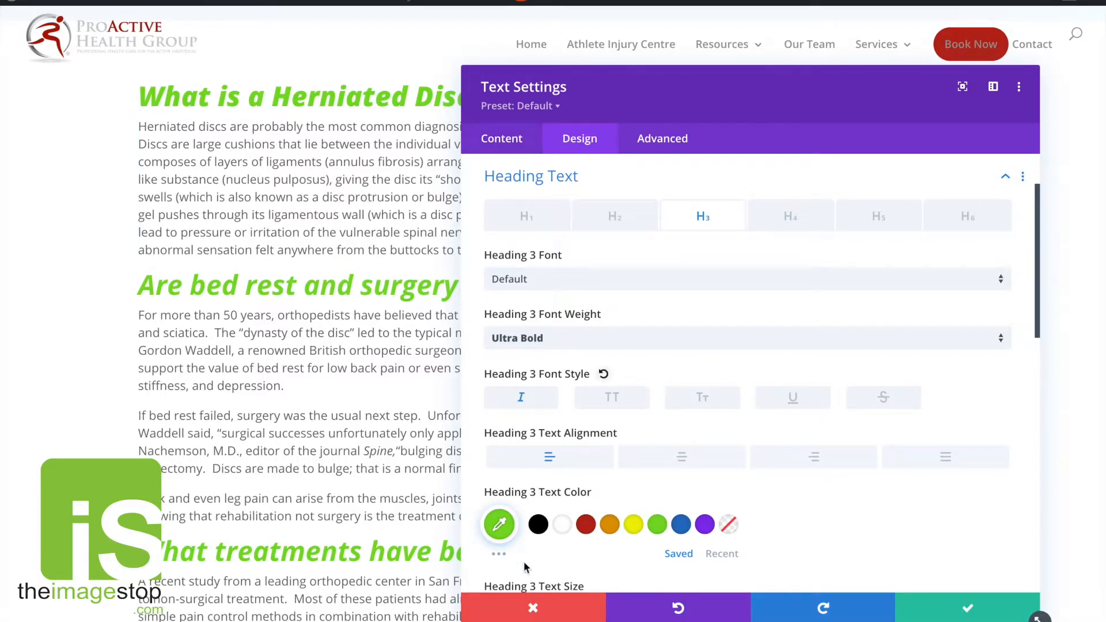
{"action": "left_click", "coordinate": [528, 607]}
Change the herniated disc row's column structure to a two-thirds column followed by a one-third column
{"action": "scroll", "coordinate": [761, 375], "scroll_direction": "up", "scroll_amount": 2}
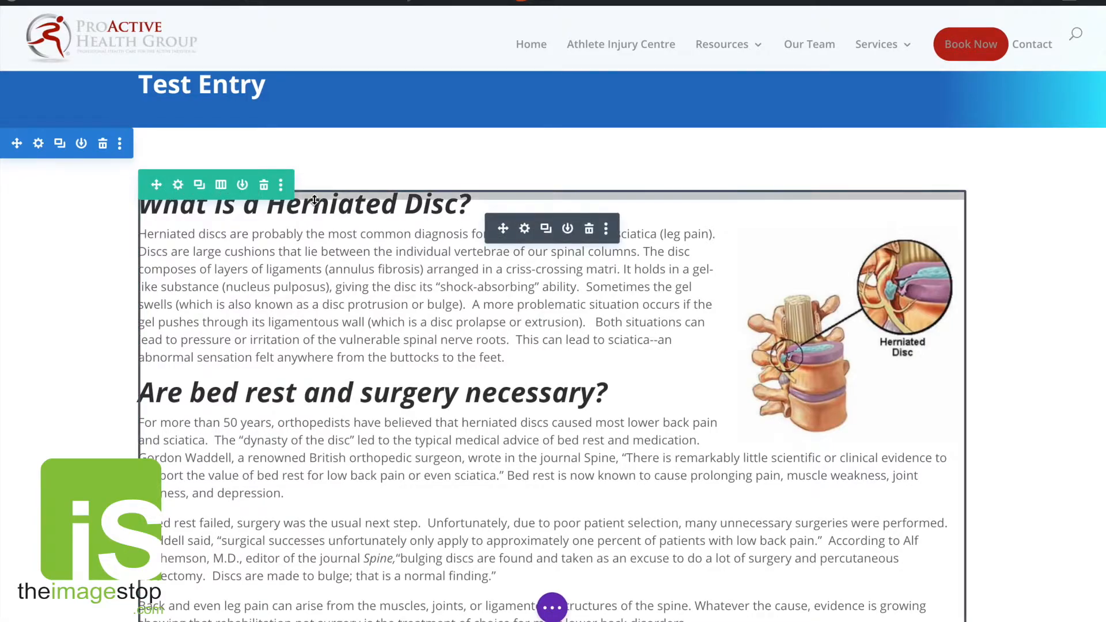
{"action": "left_click", "coordinate": [222, 185]}
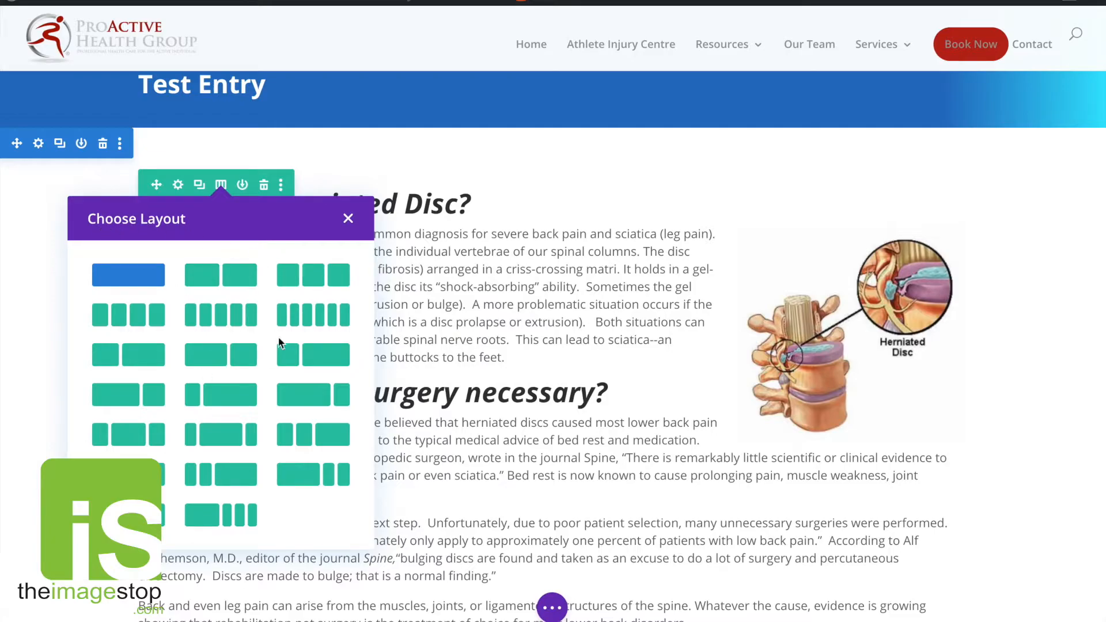
{"action": "left_click", "coordinate": [152, 393]}
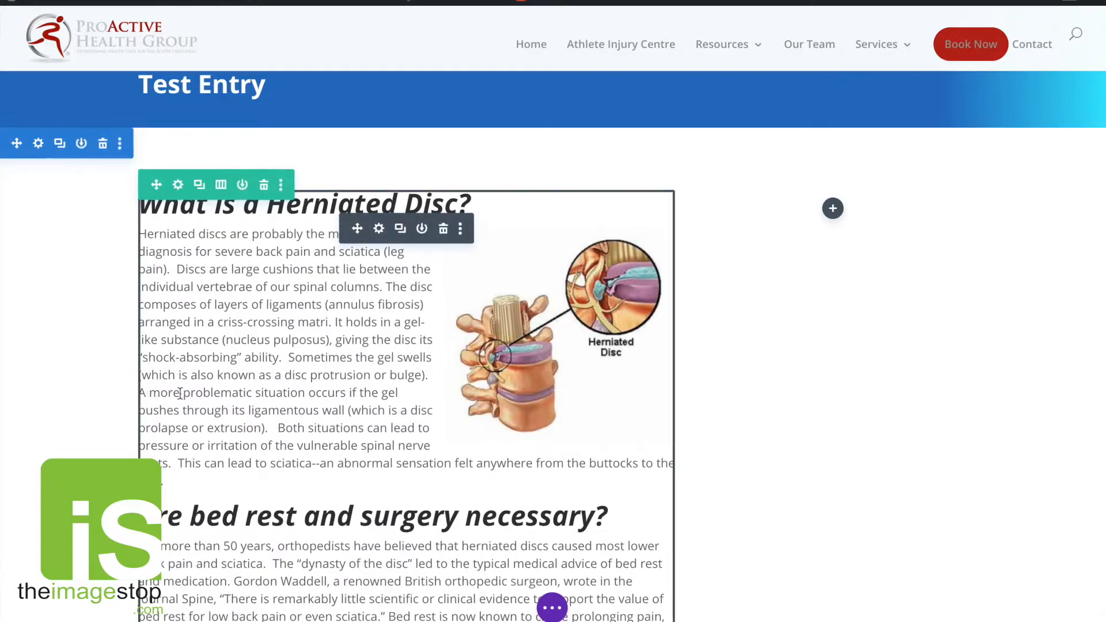
Delete the herniated disc illustration from the text module's body and save the module
{"action": "left_click", "coordinate": [380, 229]}
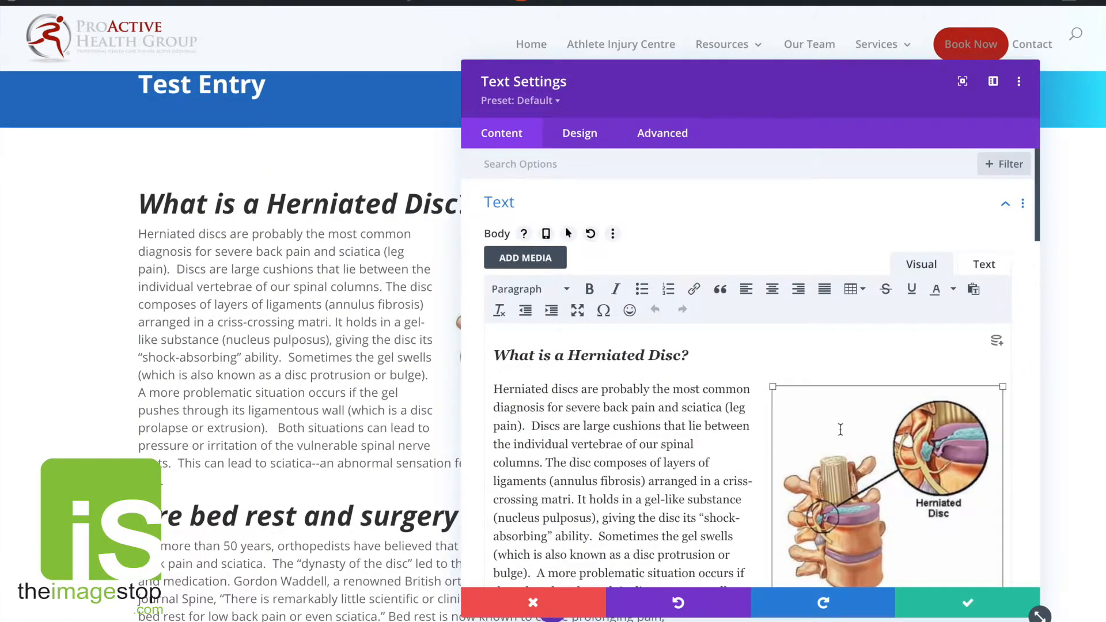
{"action": "key", "text": "Delete"}
{"action": "left_click", "coordinate": [928, 601]}
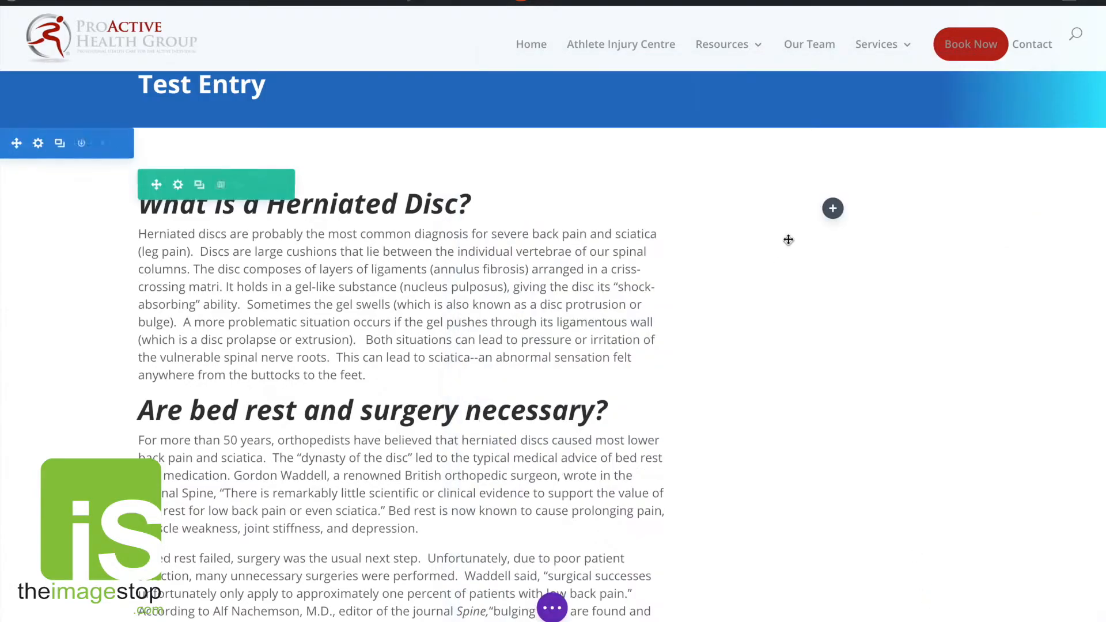
Insert an Image module in the row's empty column using the laptop picture from the Media Library, and save it
{"action": "left_click", "coordinate": [833, 210]}
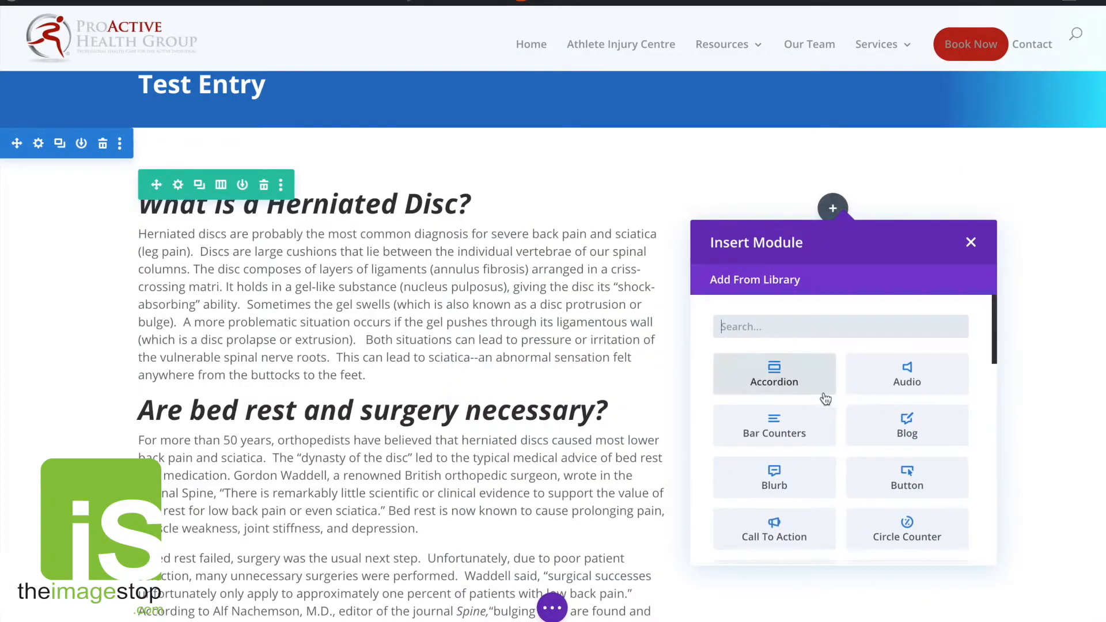
{"action": "scroll", "coordinate": [825, 396], "scroll_direction": "down", "scroll_amount": 3}
{"action": "scroll", "coordinate": [825, 398], "scroll_direction": "down", "scroll_amount": 3}
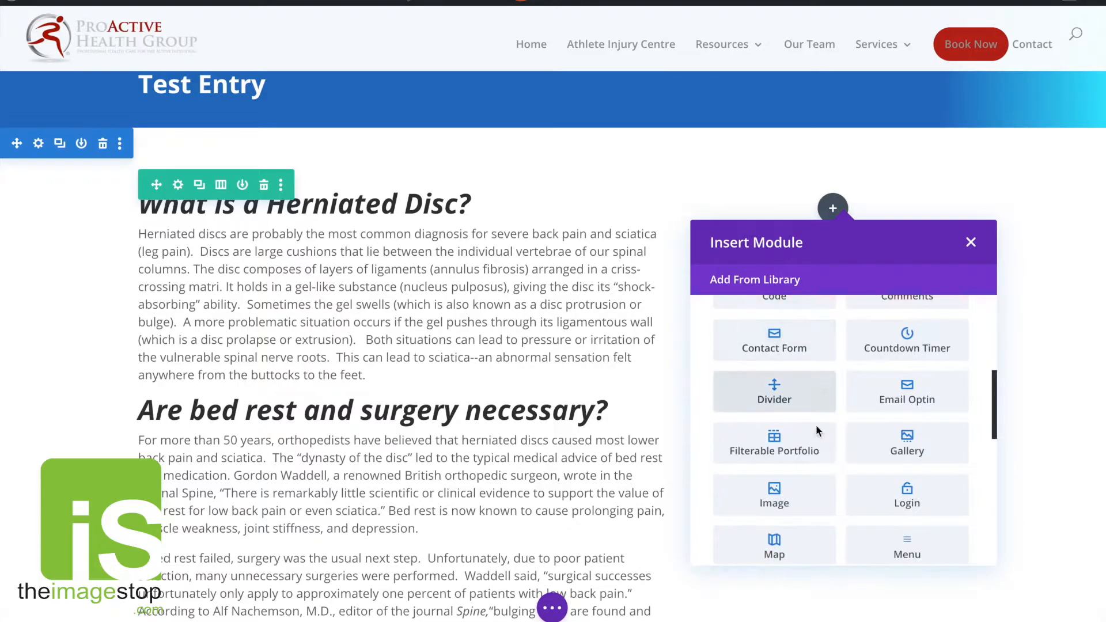
{"action": "left_click", "coordinate": [775, 497]}
{"action": "left_click", "coordinate": [752, 339]}
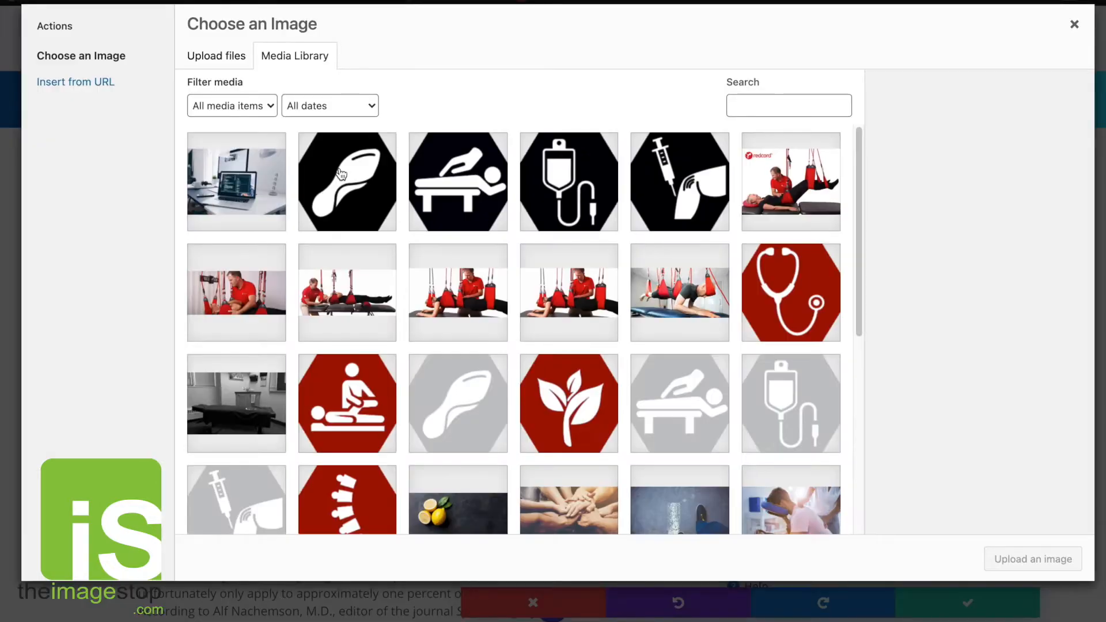
{"action": "left_click", "coordinate": [277, 179]}
{"action": "left_click", "coordinate": [1013, 560]}
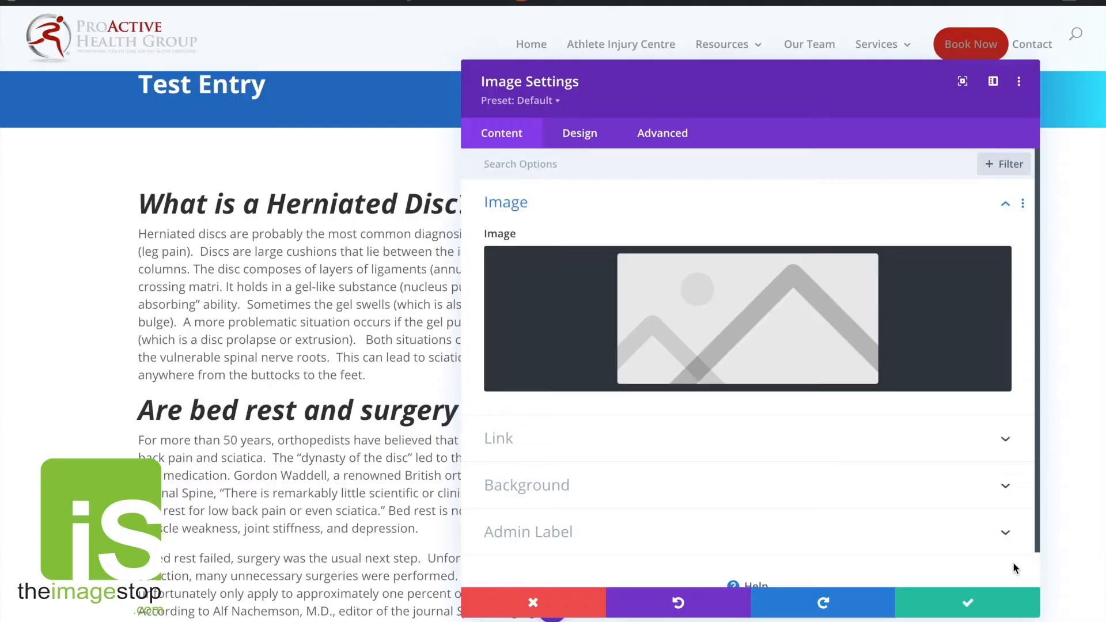
{"action": "left_click", "coordinate": [1002, 602]}
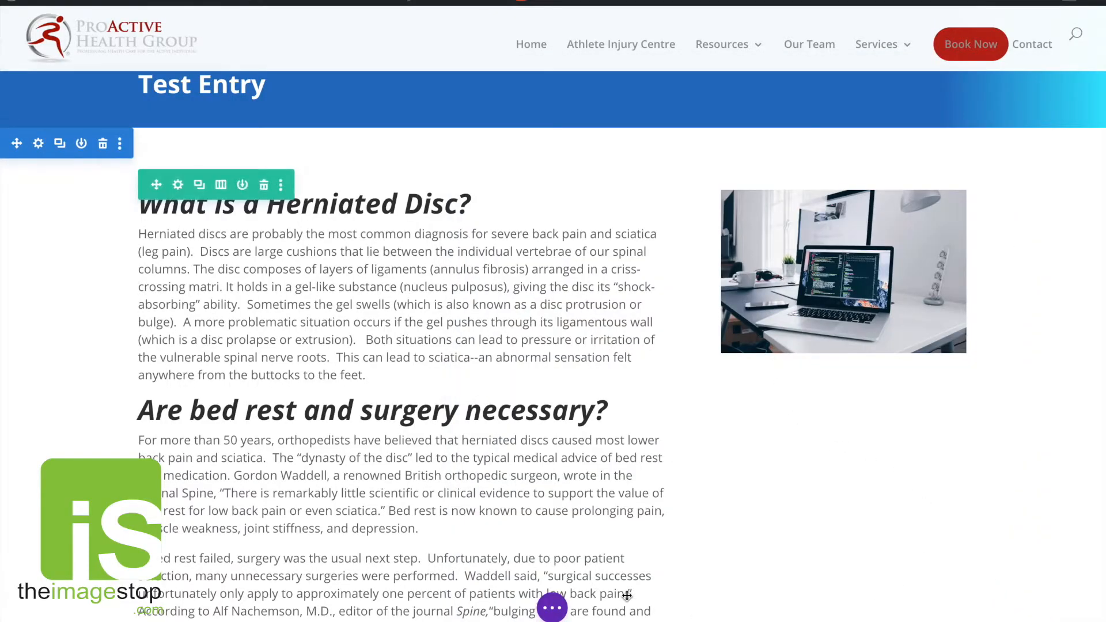
Duplicate the two-column row that holds the herniated disc text and the laptop picture
{"action": "scroll", "coordinate": [784, 441], "scroll_direction": "down", "scroll_amount": 2}
{"action": "scroll", "coordinate": [775, 308], "scroll_direction": "up", "scroll_amount": 2}
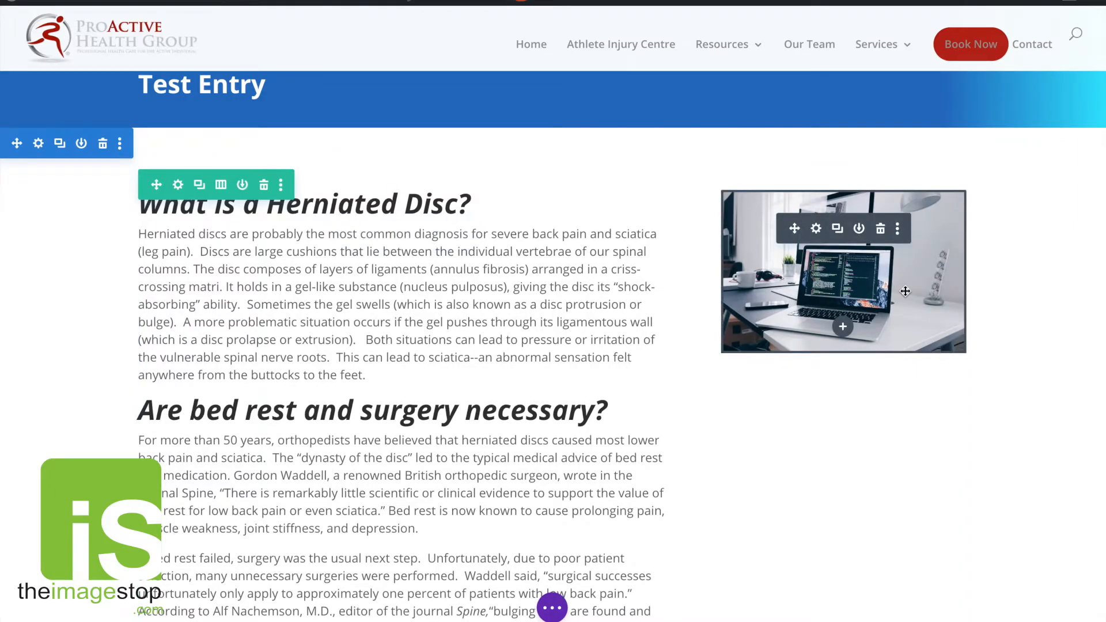
{"action": "scroll", "coordinate": [807, 450], "scroll_direction": "down", "scroll_amount": 1}
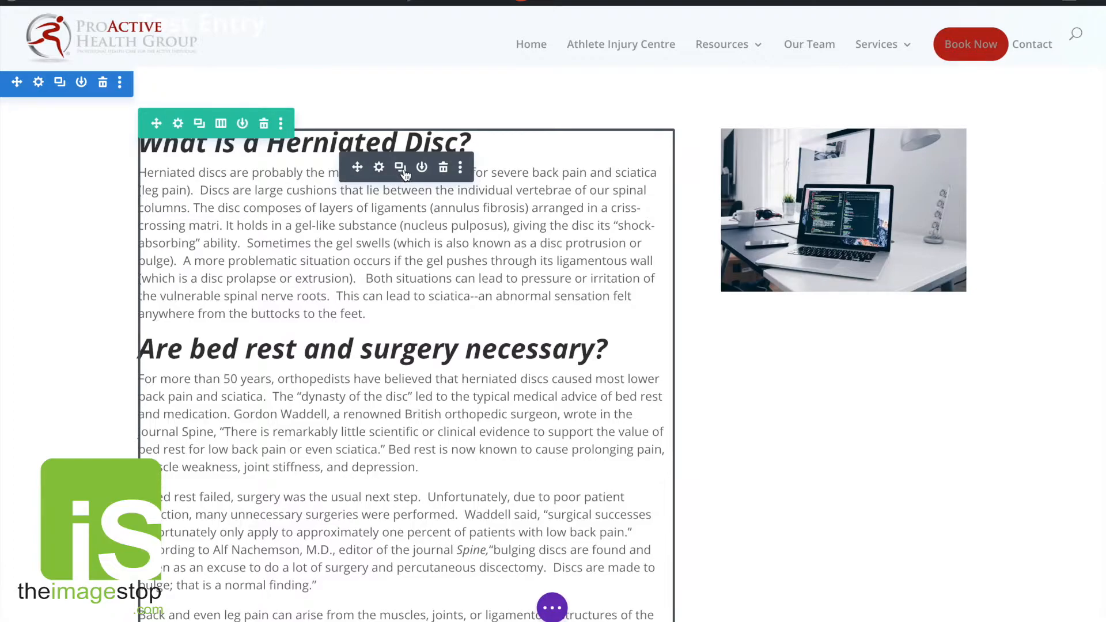
{"action": "left_click", "coordinate": [200, 131]}
{"action": "scroll", "coordinate": [363, 276], "scroll_direction": "down", "scroll_amount": 12}
{"action": "scroll", "coordinate": [366, 286], "scroll_direction": "down", "scroll_amount": 15}
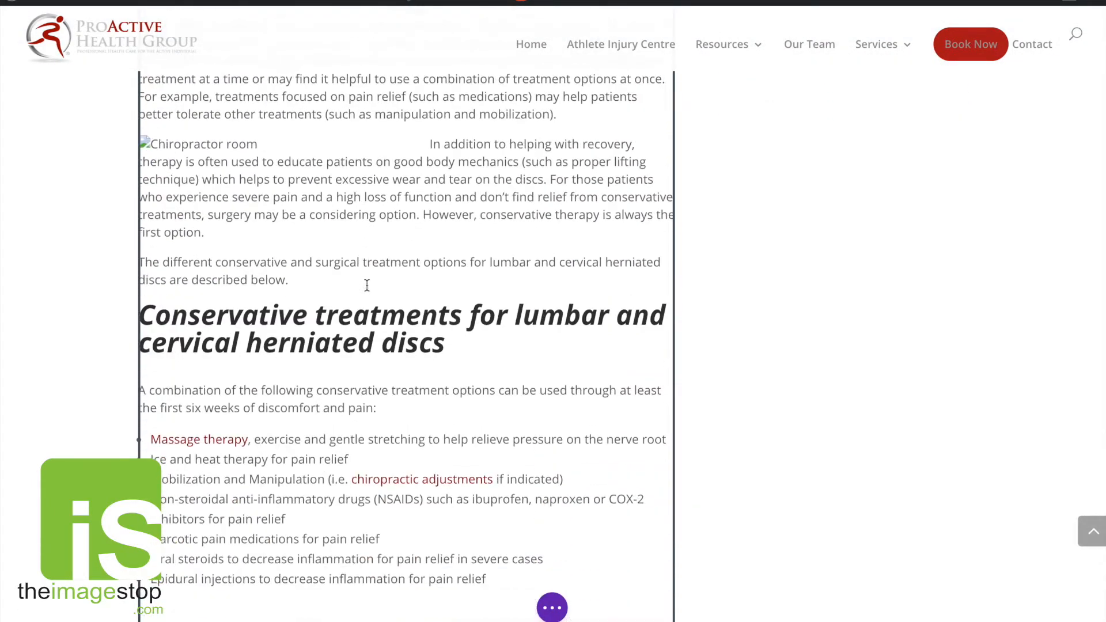
{"action": "scroll", "coordinate": [369, 287], "scroll_direction": "up", "scroll_amount": 20}
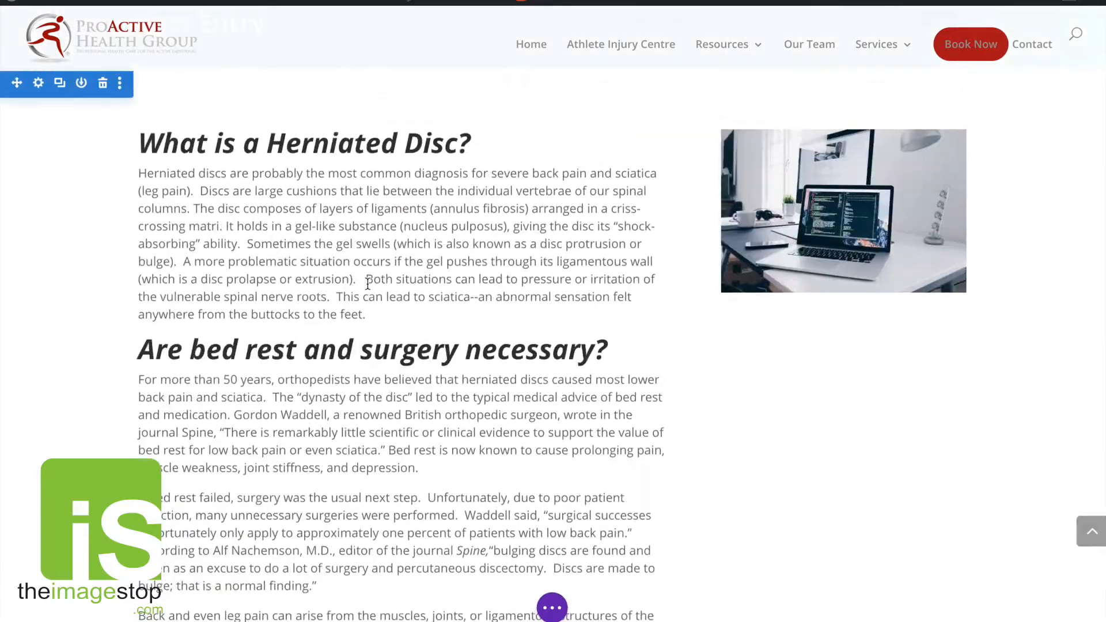
Delete everything after the "What is a Herniated Disc?" paragraph from the first row's text module and save it
{"action": "left_click", "coordinate": [379, 304]}
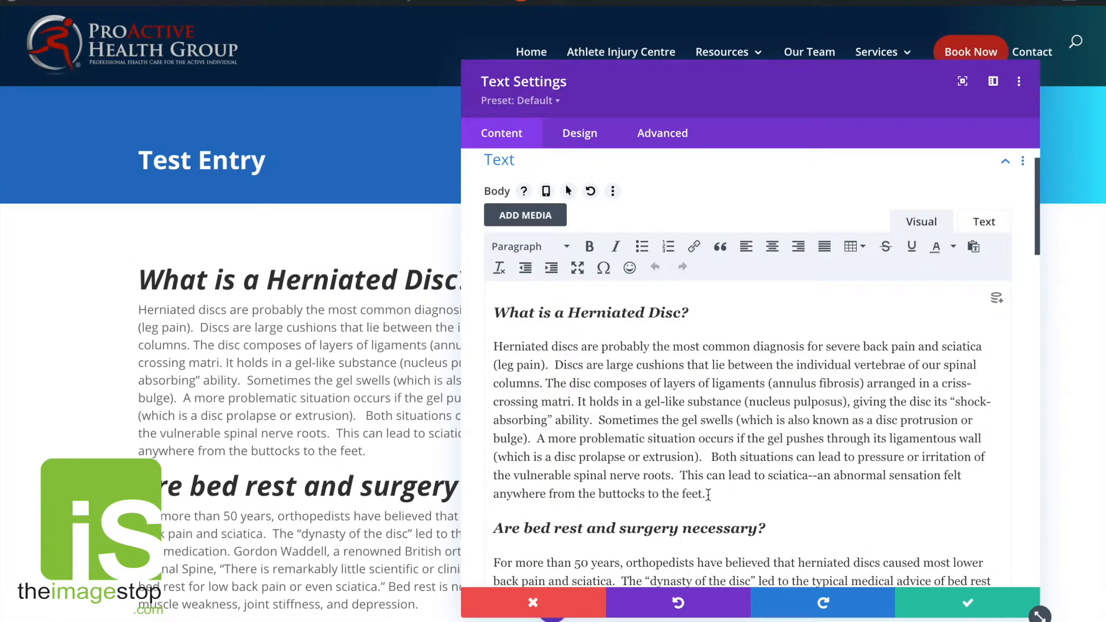
{"action": "left_click_drag", "start_coordinate": [708, 494], "coordinate": [751, 620]}
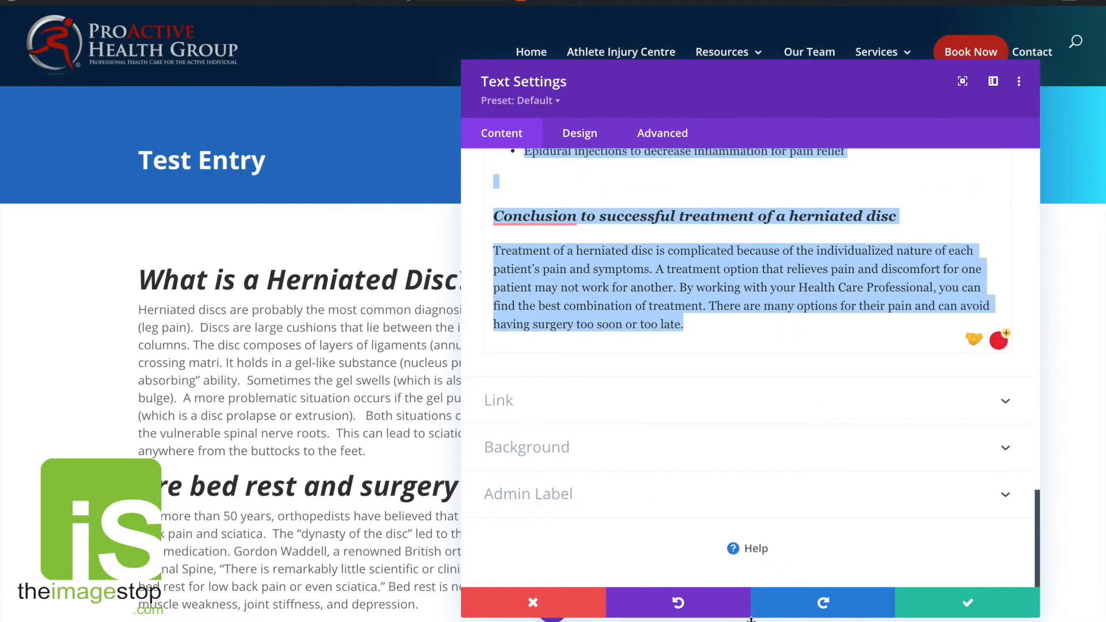
{"action": "key", "text": "BackSpace"}
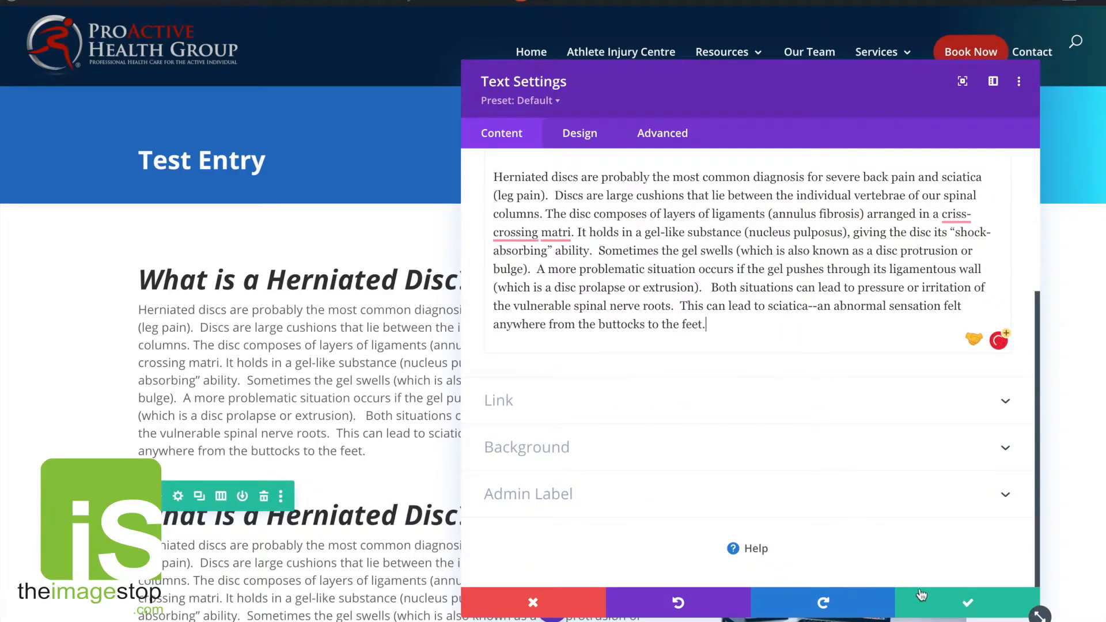
{"action": "left_click", "coordinate": [922, 595]}
Delete the "What is a Herniated Disc?" heading and paragraph from the second row's text module and save it
{"action": "scroll", "coordinate": [404, 311], "scroll_direction": "down", "scroll_amount": 3}
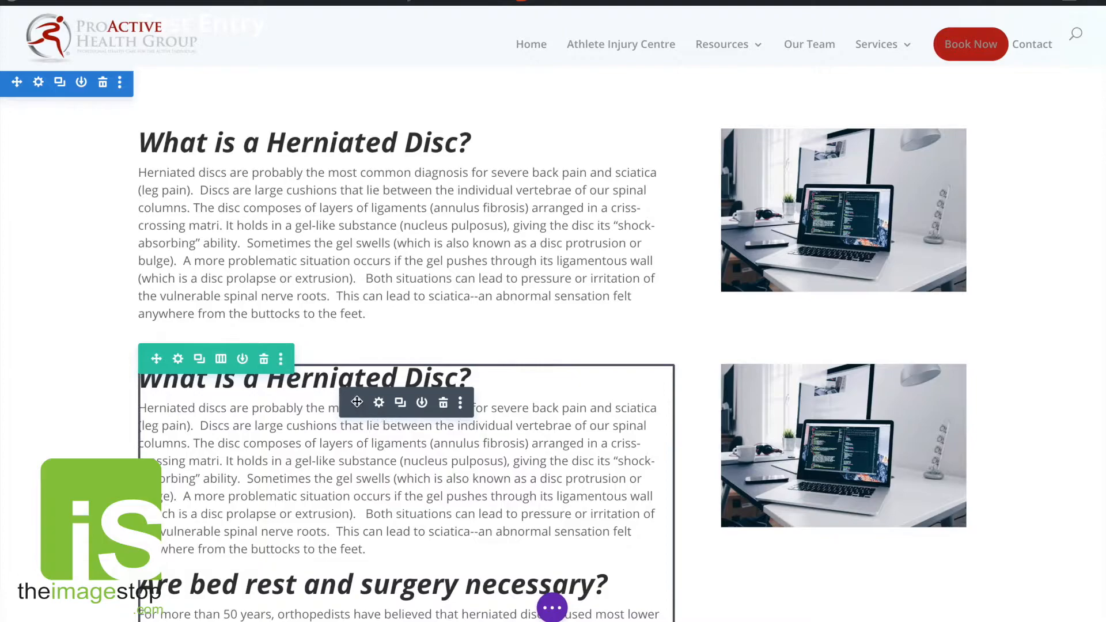
{"action": "left_click", "coordinate": [379, 403]}
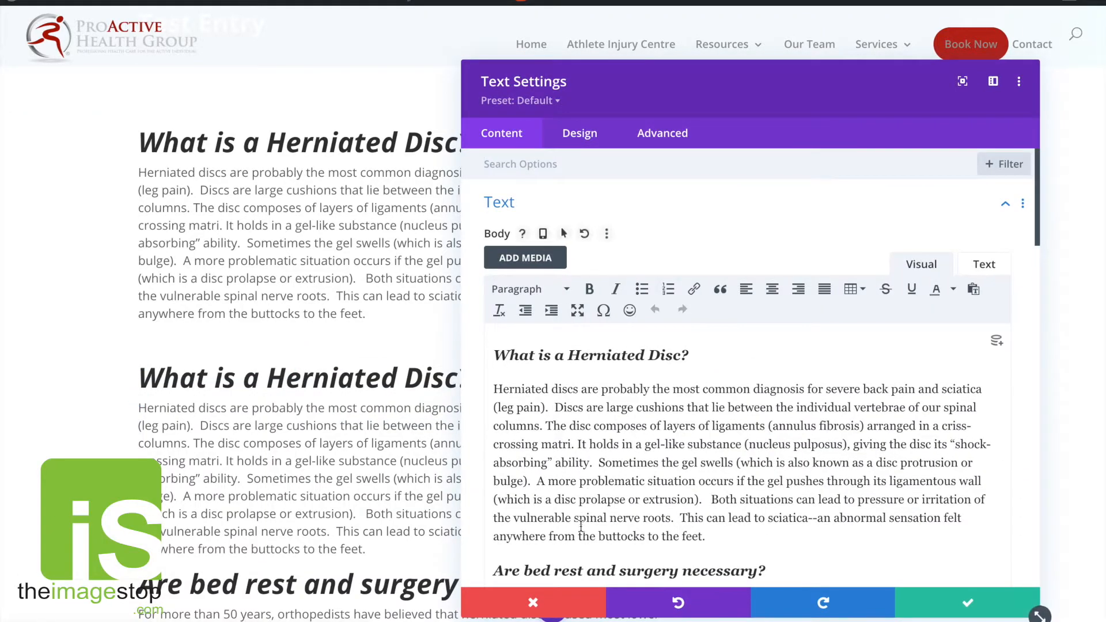
{"action": "left_click_drag", "start_coordinate": [493, 568], "coordinate": [458, 347]}
{"action": "key", "text": "BackSpace"}
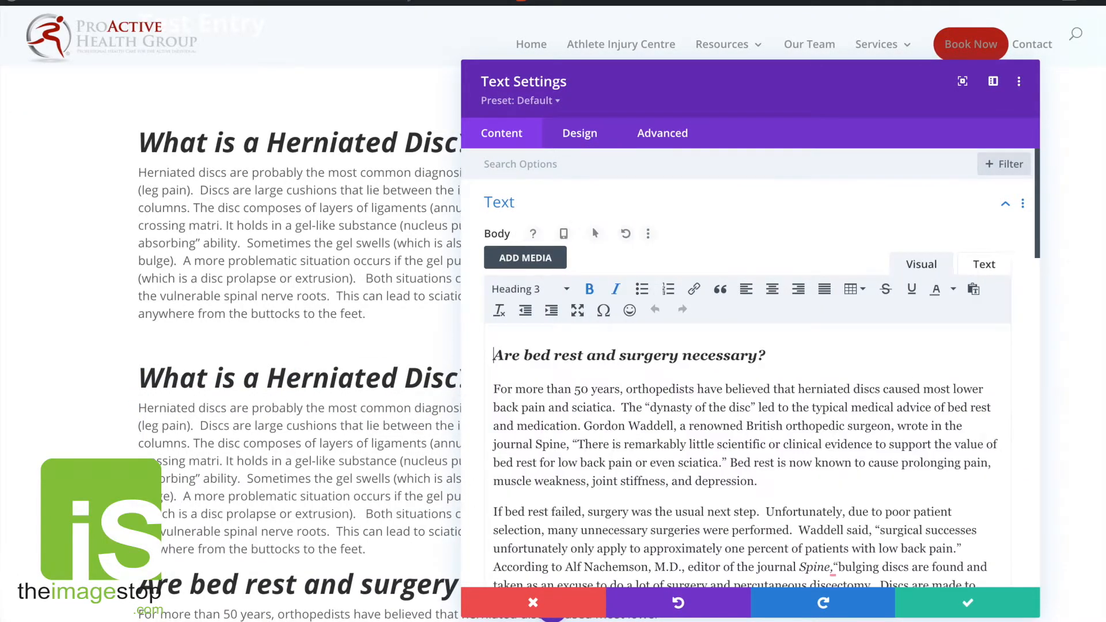
{"action": "left_click", "coordinate": [956, 603]}
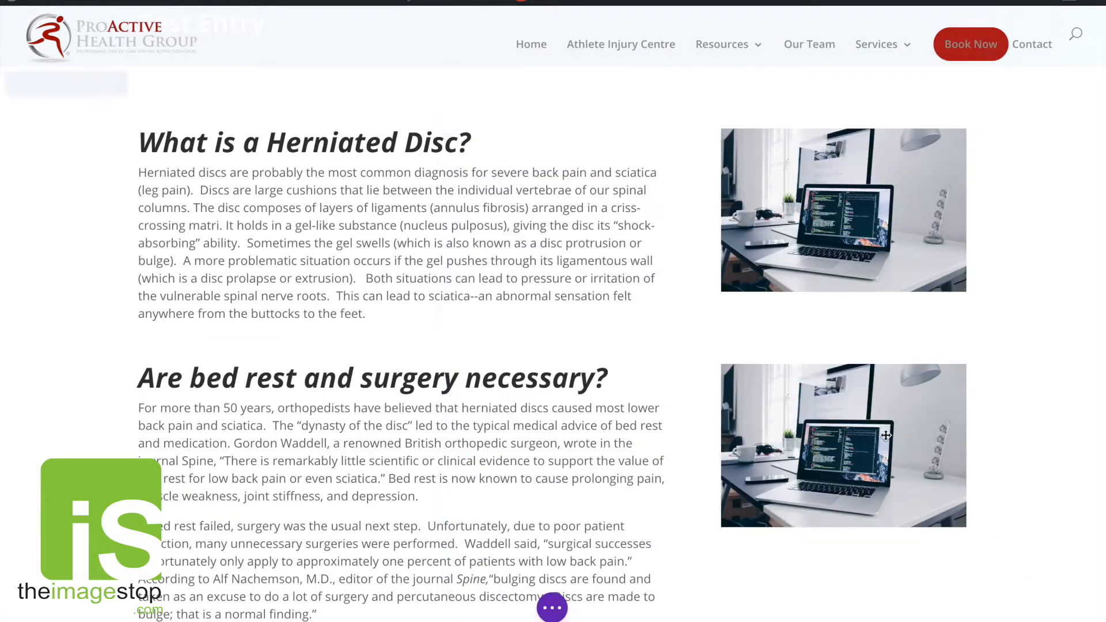
Remove the laptop picture from the second row and change that row to a single full-width column
{"action": "left_click", "coordinate": [881, 402]}
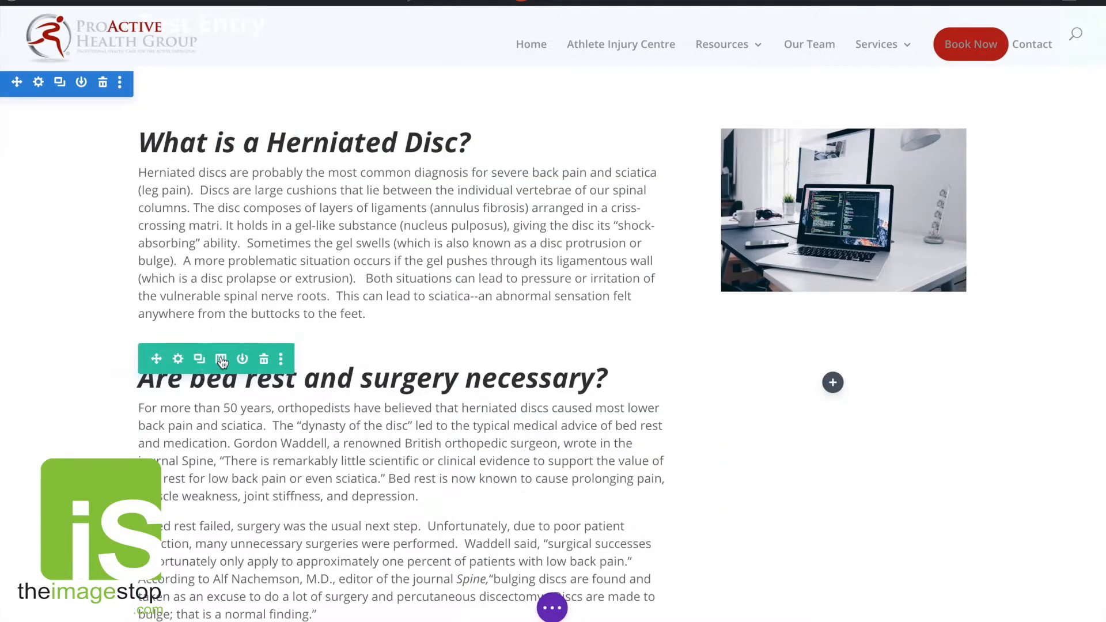
{"action": "left_click", "coordinate": [221, 359]}
{"action": "left_click", "coordinate": [128, 108]}
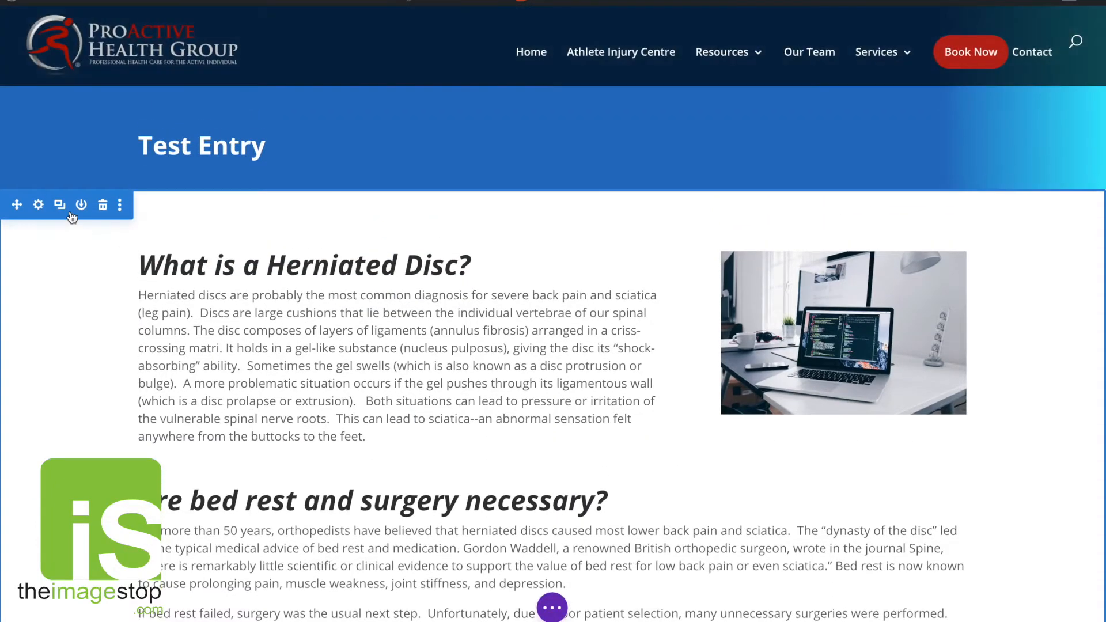
Open the second row's text module and examine the HTML code of its Chiropractor room image
{"action": "scroll", "coordinate": [71, 213], "scroll_direction": "down", "scroll_amount": 12}
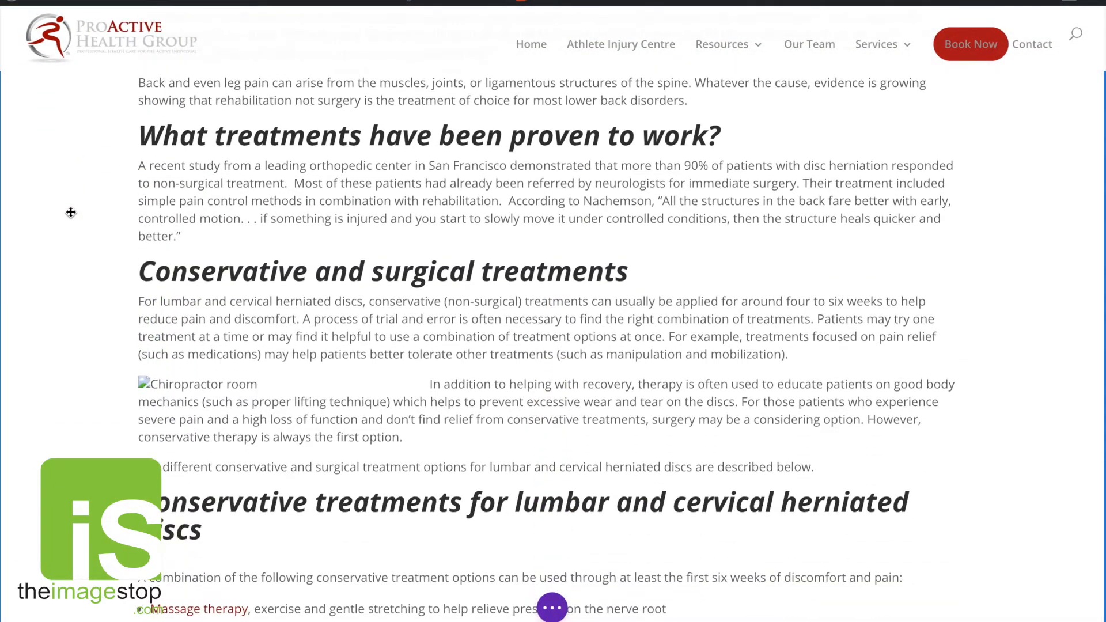
{"action": "scroll", "coordinate": [71, 213], "scroll_direction": "down", "scroll_amount": 4}
{"action": "scroll", "coordinate": [69, 213], "scroll_direction": "up", "scroll_amount": 2}
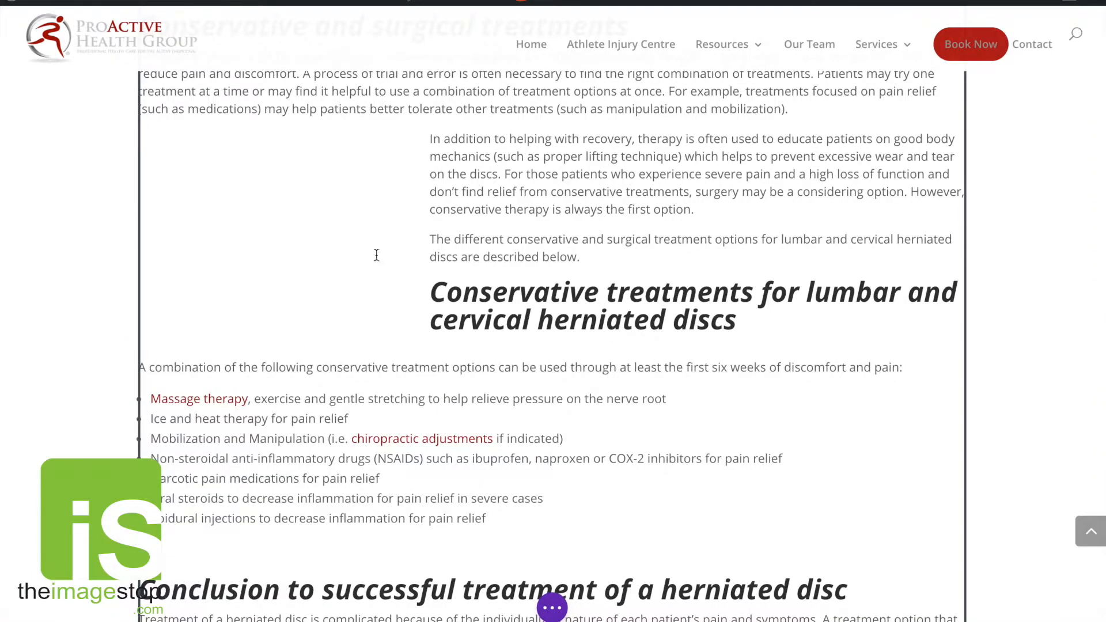
{"action": "scroll", "coordinate": [467, 196], "scroll_direction": "up", "scroll_amount": 10}
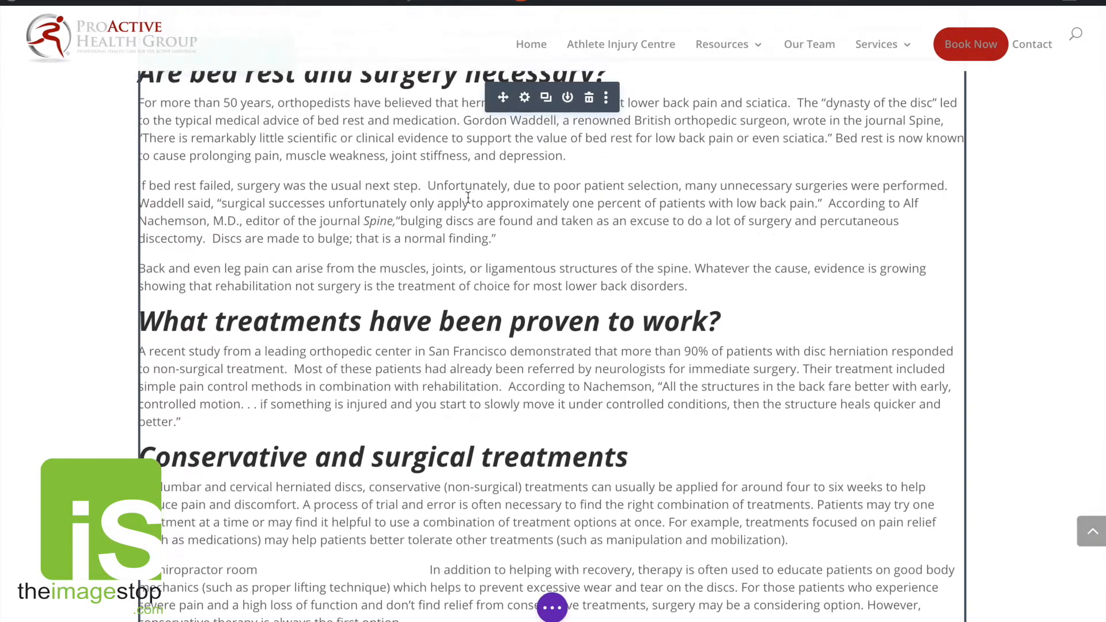
{"action": "left_click", "coordinate": [529, 283]}
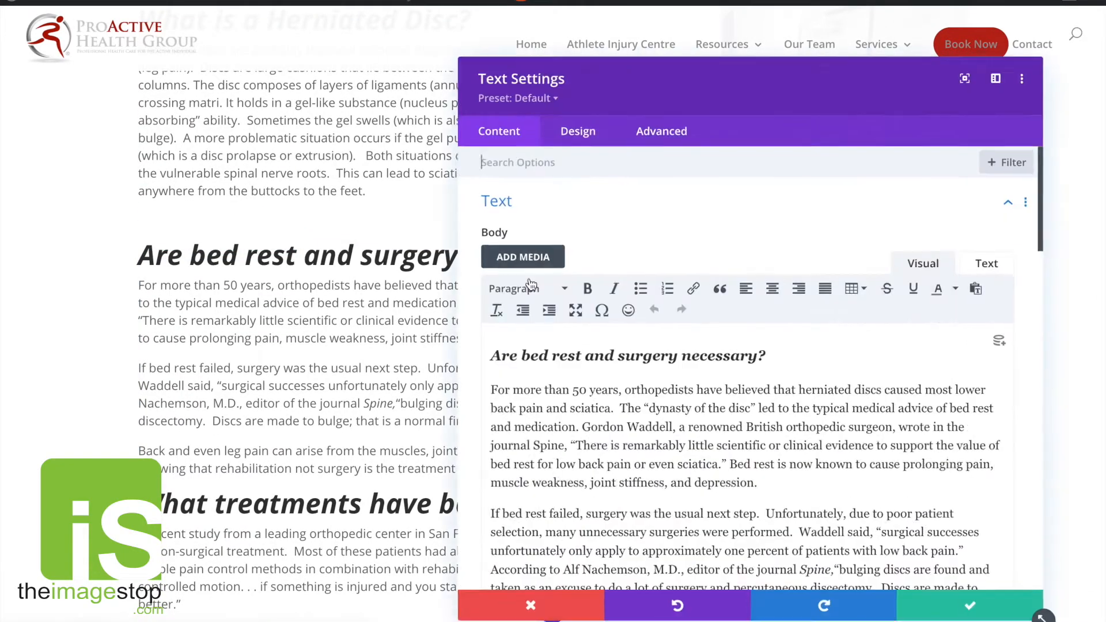
{"action": "scroll", "coordinate": [622, 314], "scroll_direction": "down", "scroll_amount": 1}
{"action": "scroll", "coordinate": [622, 314], "scroll_direction": "down", "scroll_amount": 8}
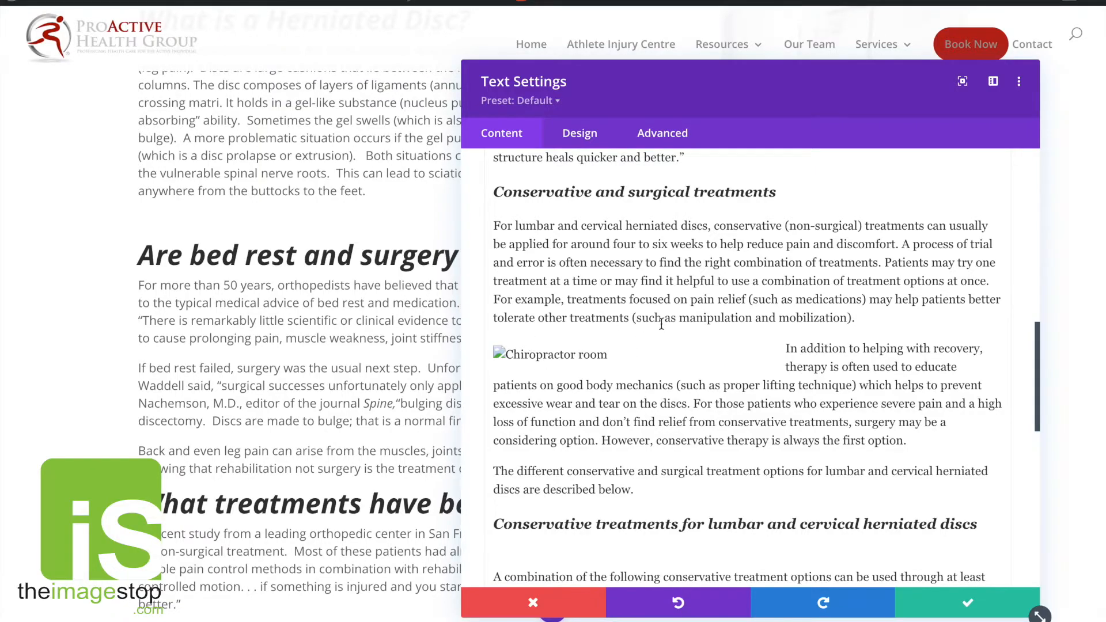
{"action": "scroll", "coordinate": [662, 324], "scroll_direction": "up", "scroll_amount": 10}
{"action": "left_click", "coordinate": [959, 267]}
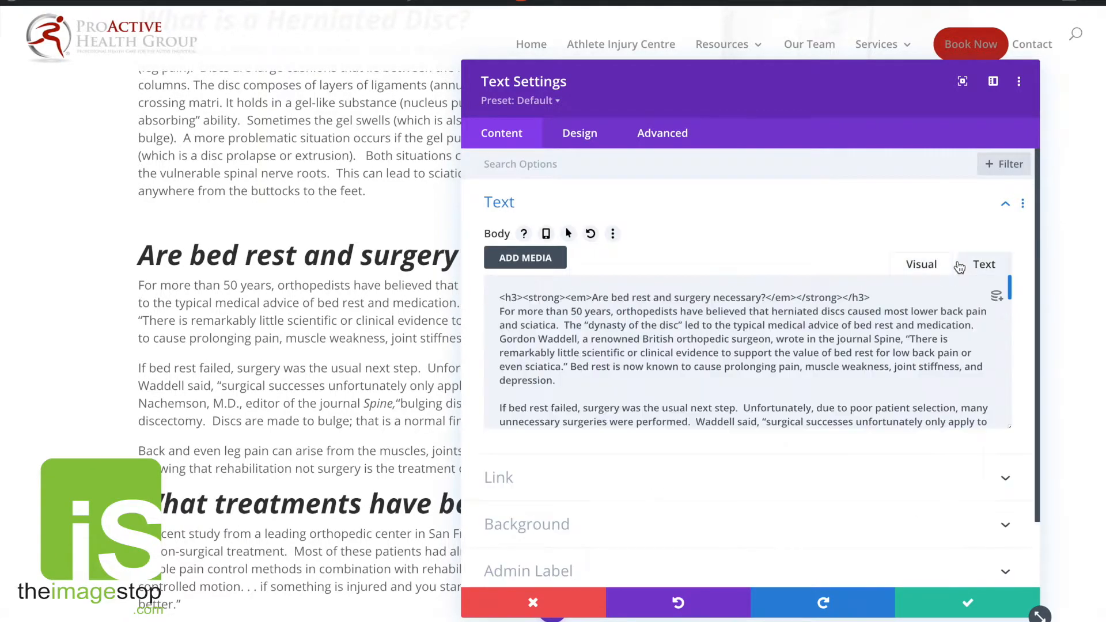
{"action": "scroll", "coordinate": [788, 342], "scroll_direction": "down", "scroll_amount": 6}
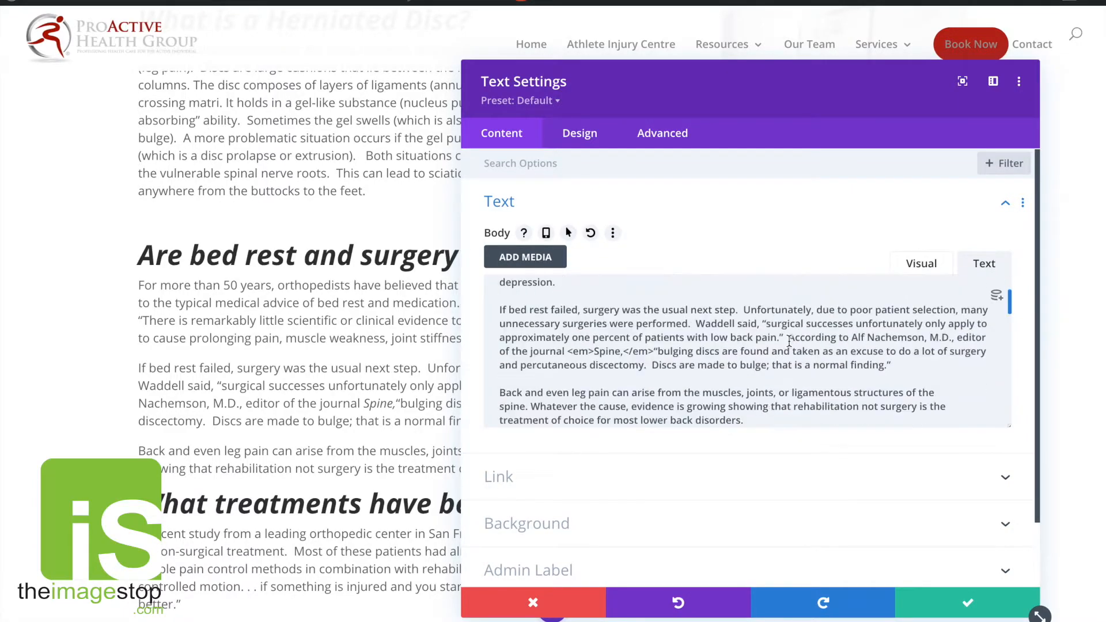
{"action": "scroll", "coordinate": [790, 341], "scroll_direction": "down", "scroll_amount": 3}
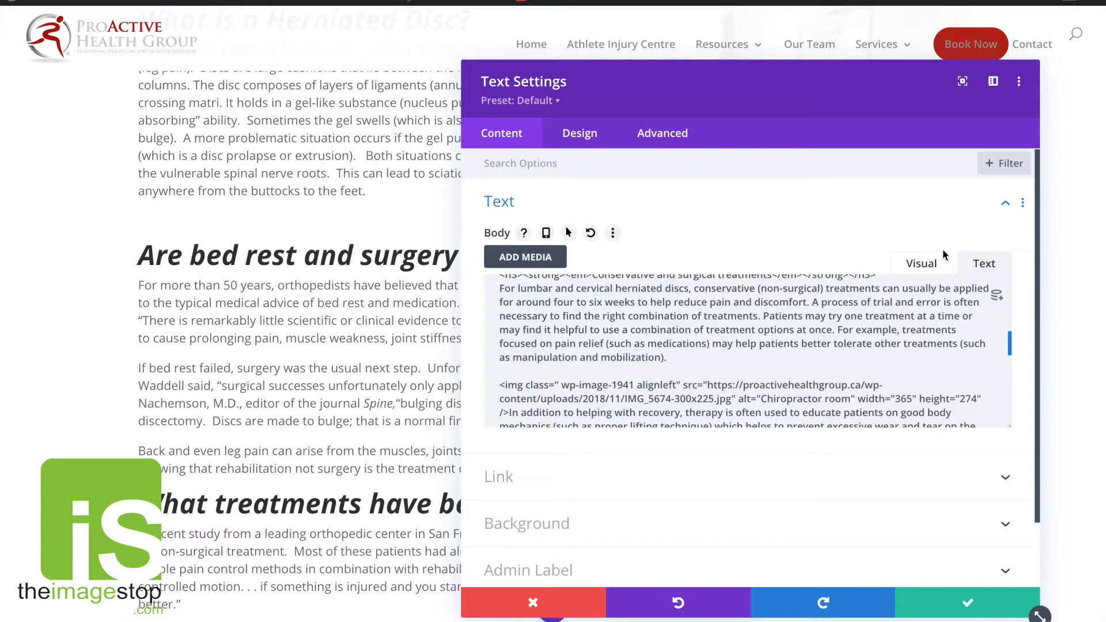
{"action": "scroll", "coordinate": [833, 346], "scroll_direction": "down", "scroll_amount": 1}
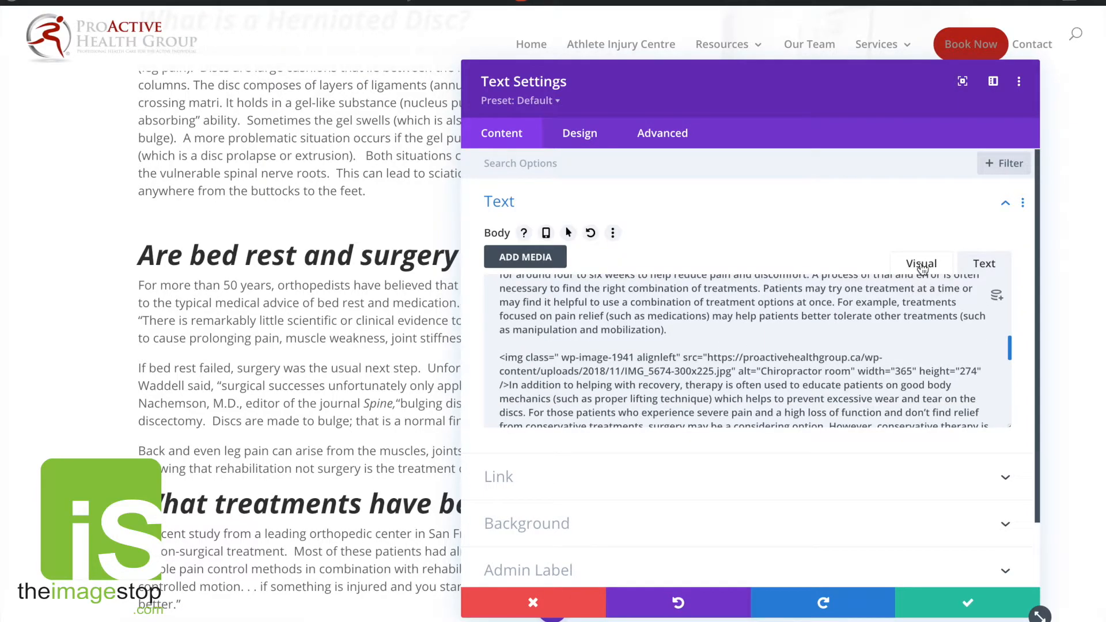
Delete the broken Chiropractor room image from the text module's body in the visual editor and save the module
{"action": "left_click", "coordinate": [923, 265]}
{"action": "scroll", "coordinate": [639, 386], "scroll_direction": "down", "scroll_amount": 10}
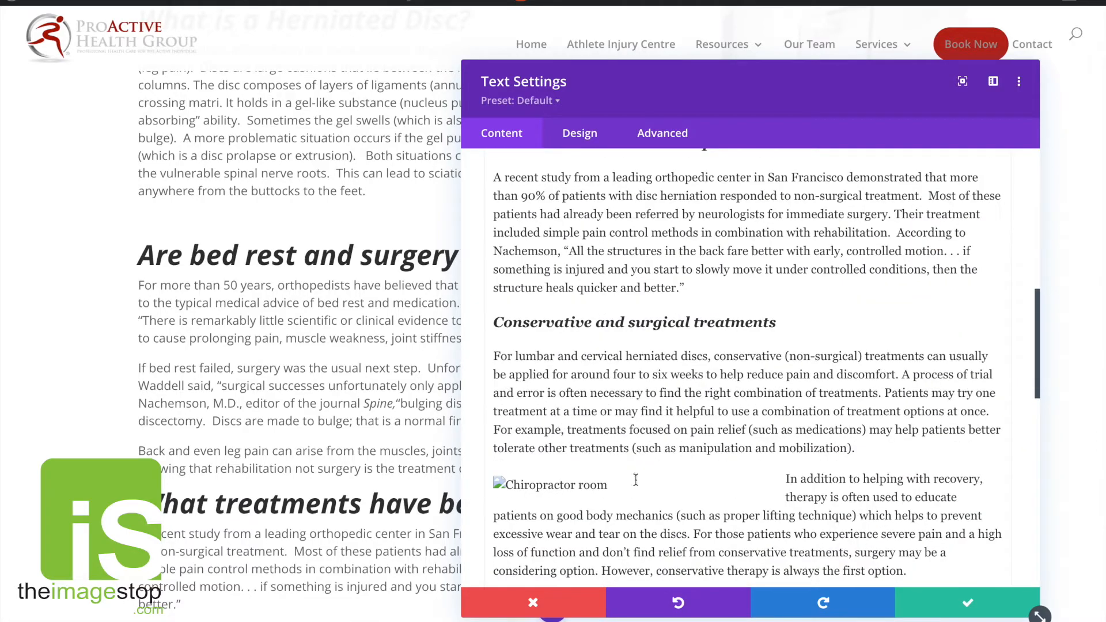
{"action": "left_click", "coordinate": [784, 479]}
{"action": "key", "text": "shift+End"}
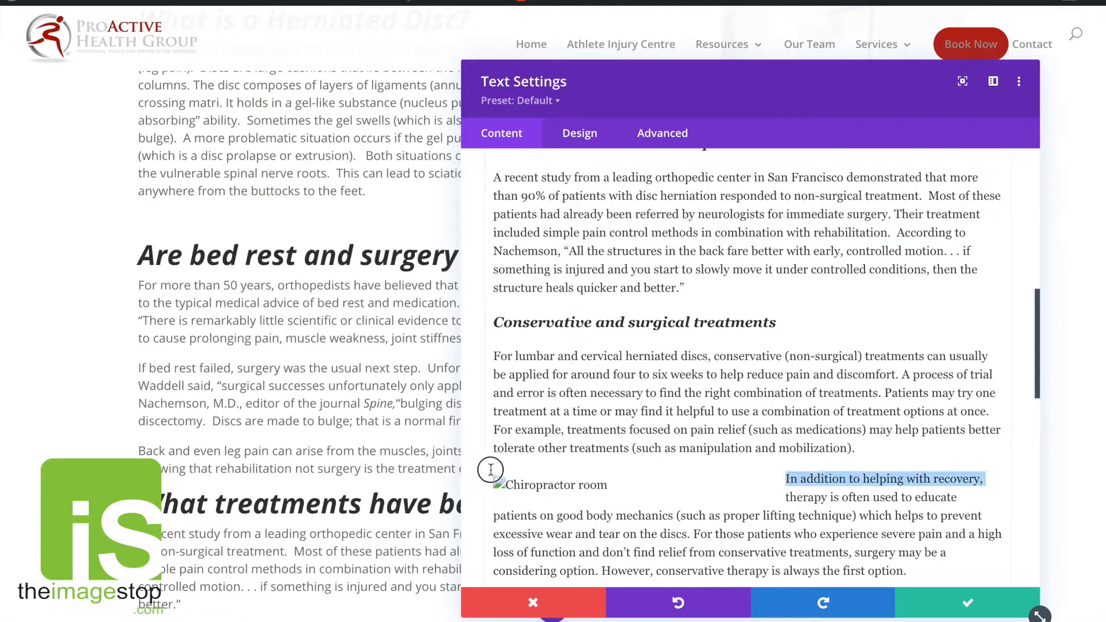
{"action": "left_click", "coordinate": [787, 482]}
{"action": "key", "text": "shift+Left"}
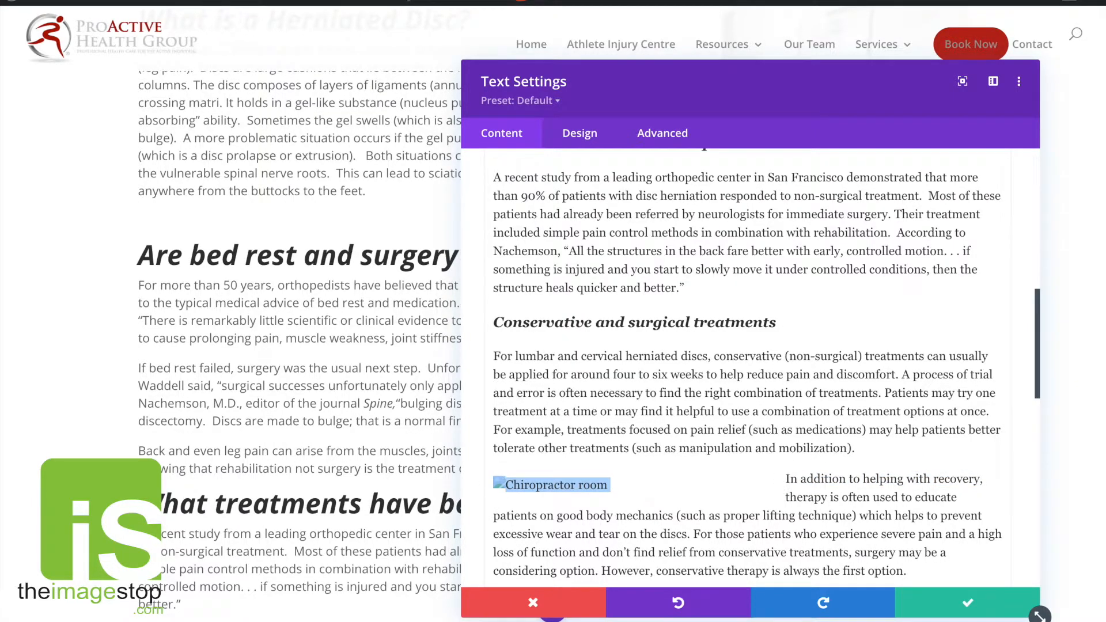
{"action": "key", "text": "BackSpace"}
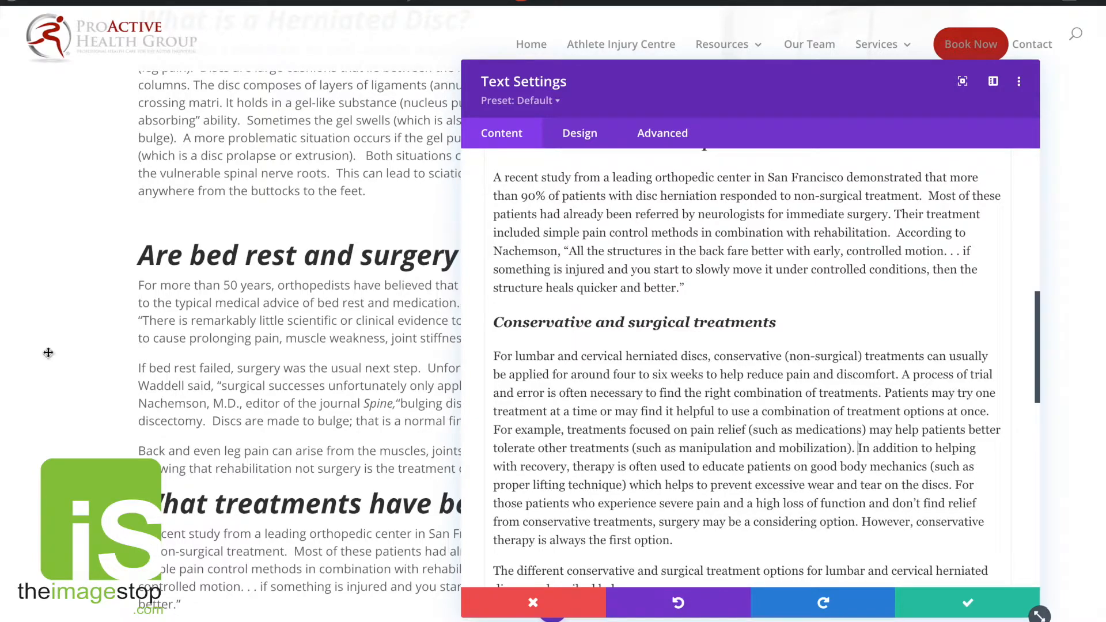
{"action": "scroll", "coordinate": [255, 374], "scroll_direction": "down", "scroll_amount": 9}
{"action": "scroll", "coordinate": [255, 374], "scroll_direction": "down", "scroll_amount": 5}
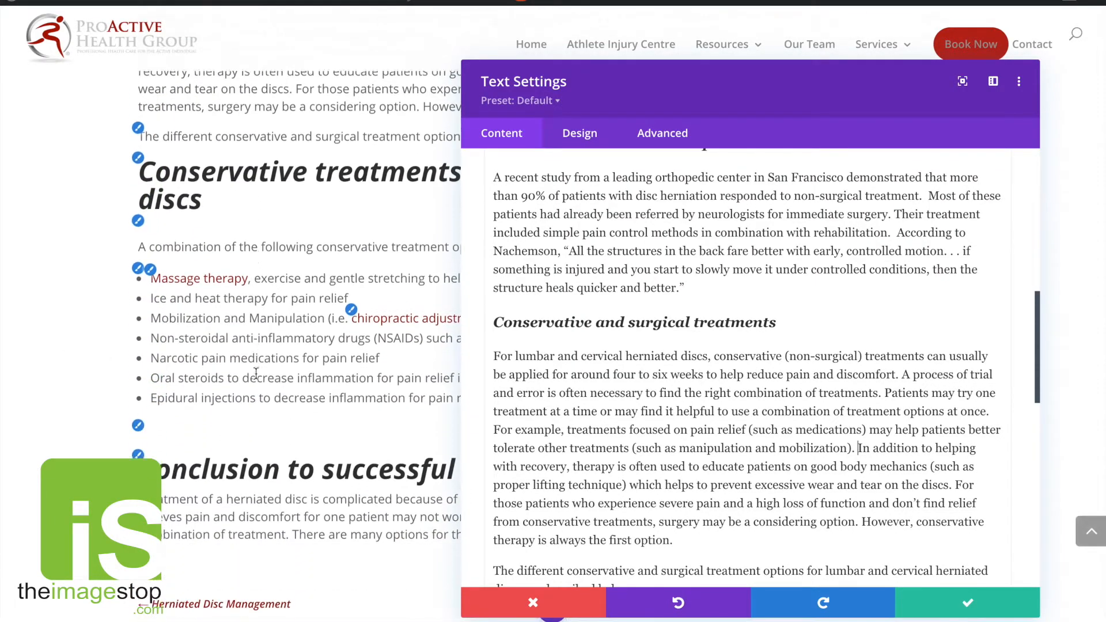
{"action": "left_click", "coordinate": [972, 602]}
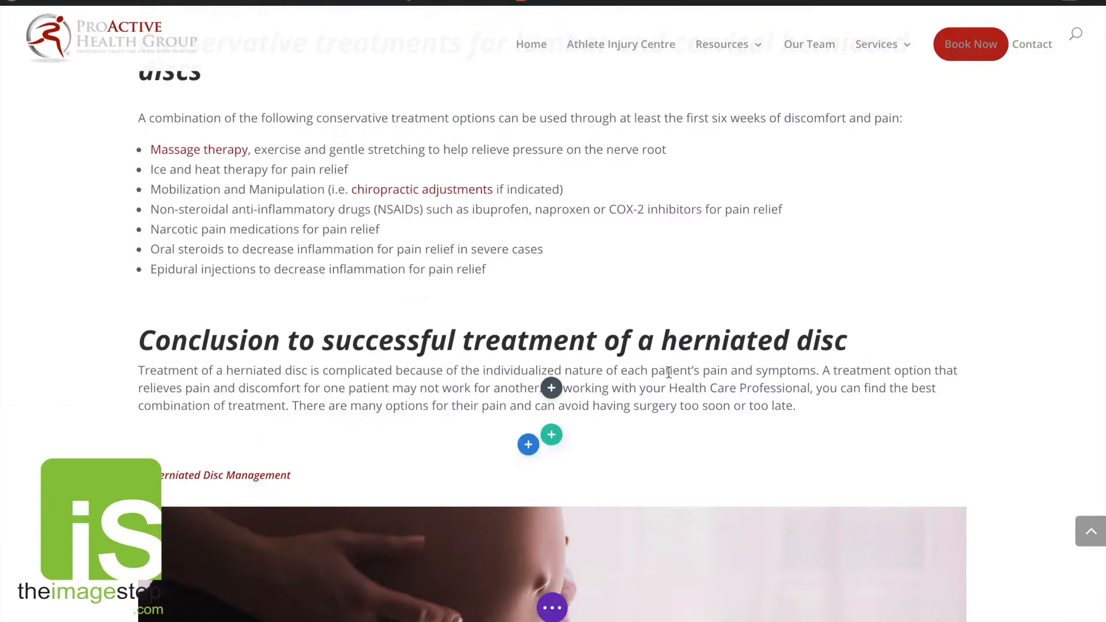
In the second row's text module, try linking "orthopedists have believed" with New window as the target, and cancel the link
{"action": "scroll", "coordinate": [549, 255], "scroll_direction": "up", "scroll_amount": 4}
{"action": "scroll", "coordinate": [551, 258], "scroll_direction": "up", "scroll_amount": 10}
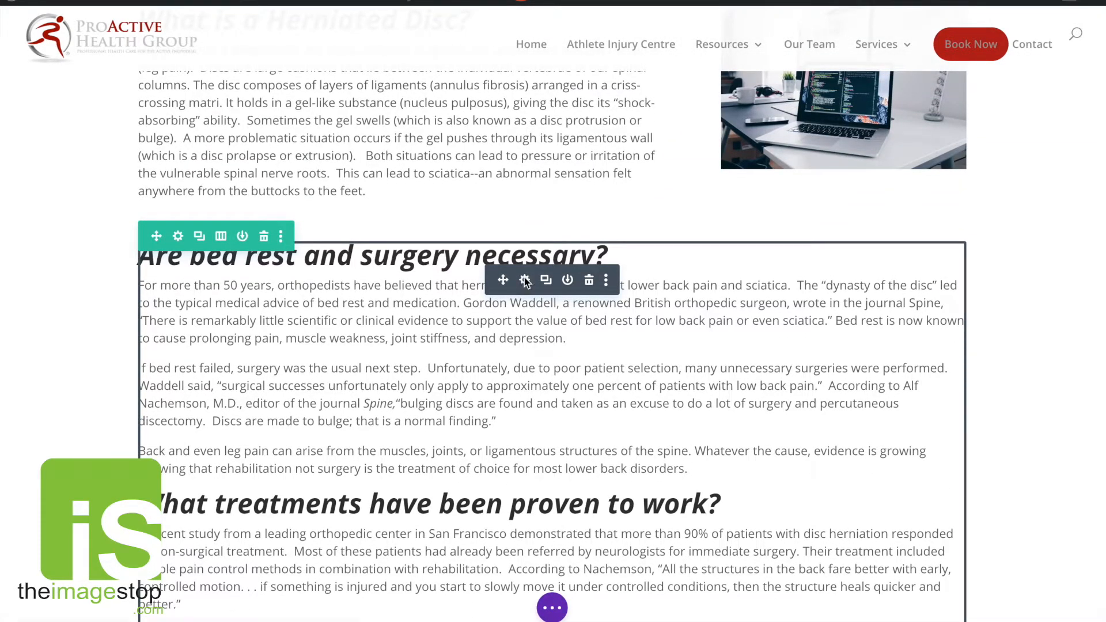
{"action": "left_click", "coordinate": [525, 280]}
{"action": "left_click_drag", "start_coordinate": [779, 389], "coordinate": [617, 389]}
{"action": "left_click", "coordinate": [694, 289]}
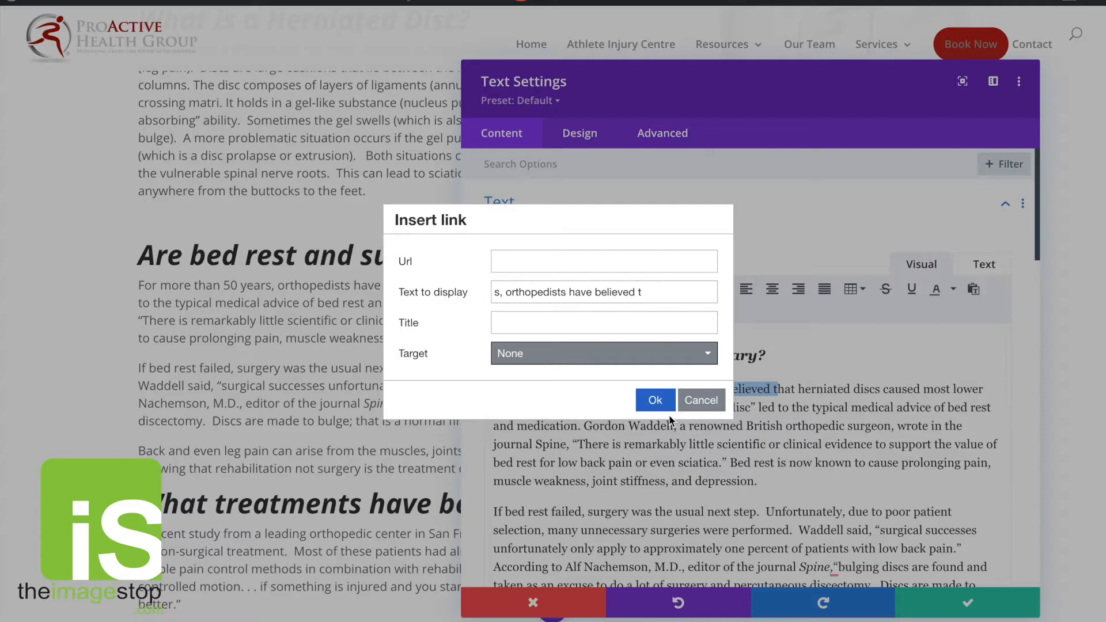
{"action": "left_click", "coordinate": [692, 407]}
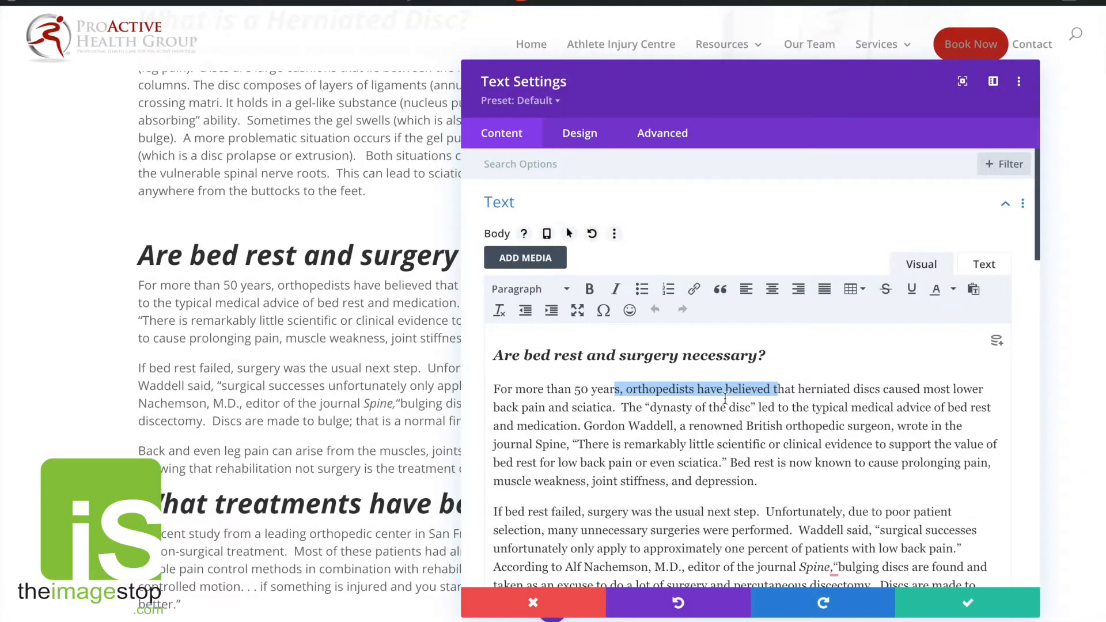
{"action": "left_click", "coordinate": [693, 289]}
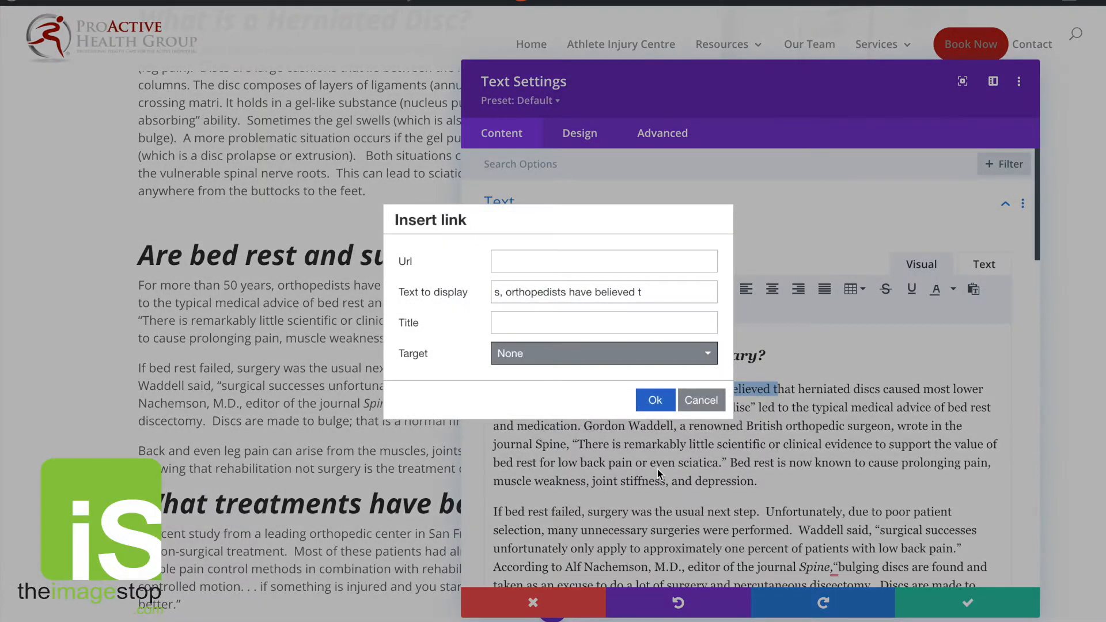
{"action": "left_click", "coordinate": [556, 365]}
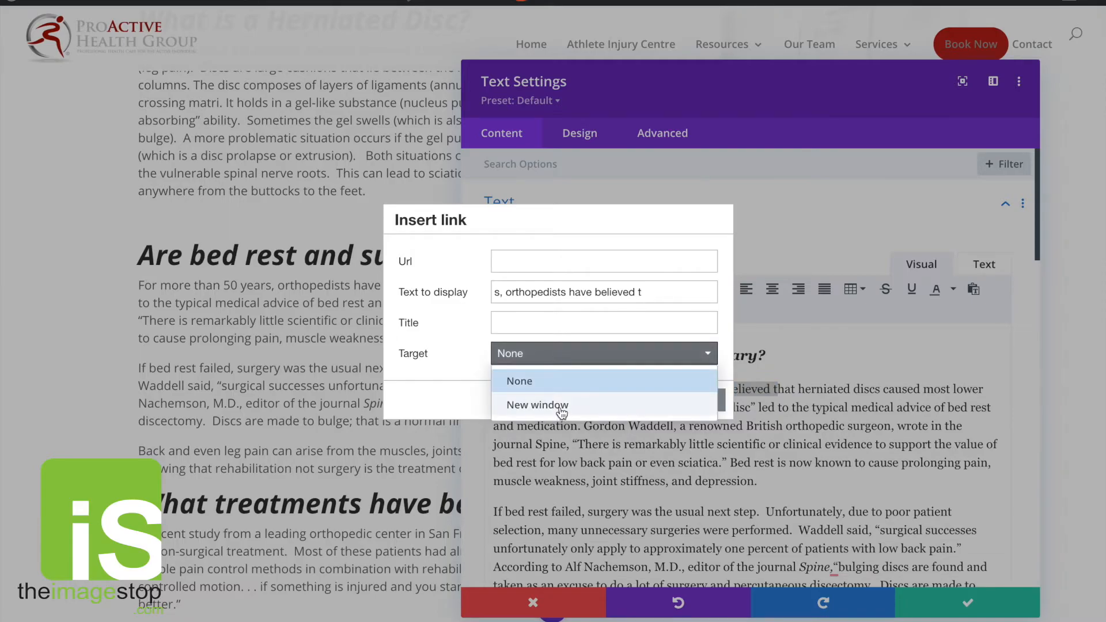
{"action": "left_click", "coordinate": [526, 403]}
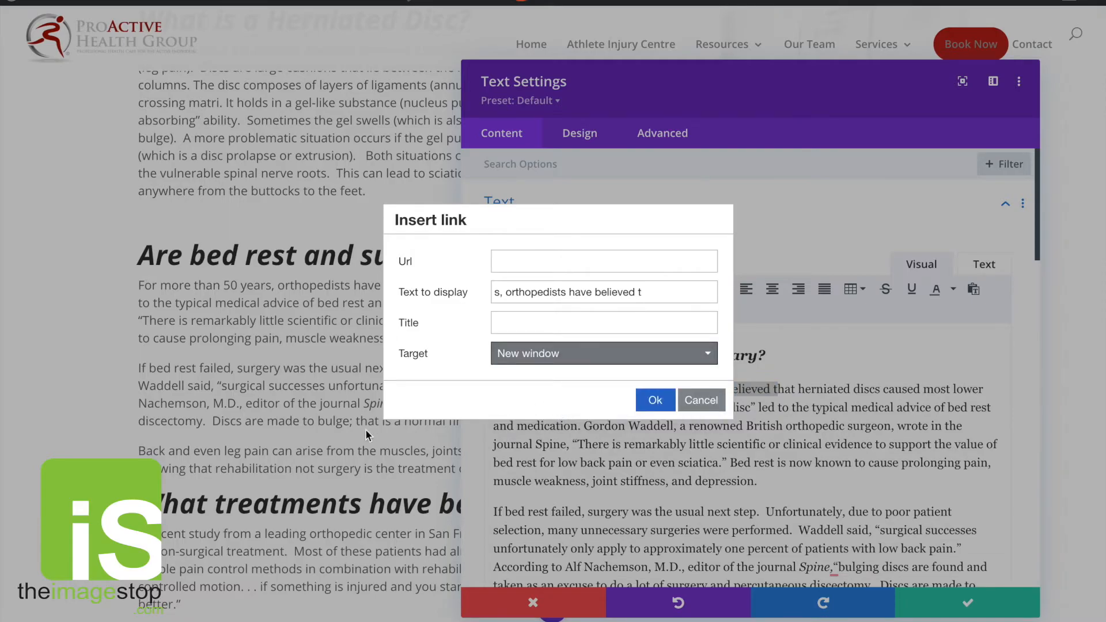
{"action": "left_click", "coordinate": [701, 400]}
{"action": "left_click", "coordinate": [730, 425]}
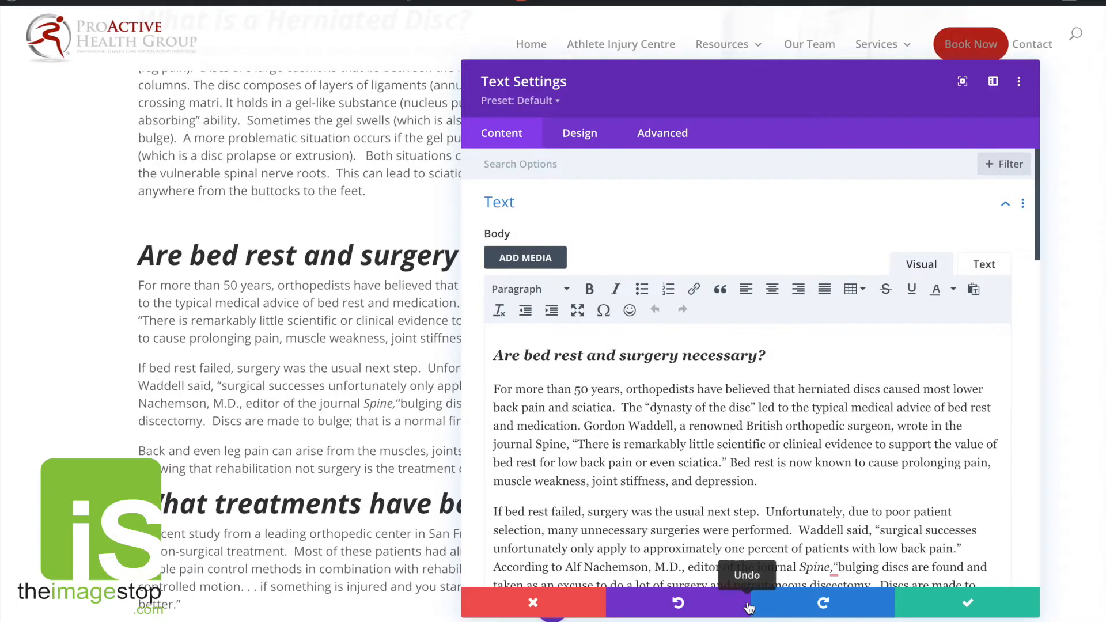
Discard the pending changes in the second row's text module, review the page and save the post layout
{"action": "left_click", "coordinate": [514, 604]}
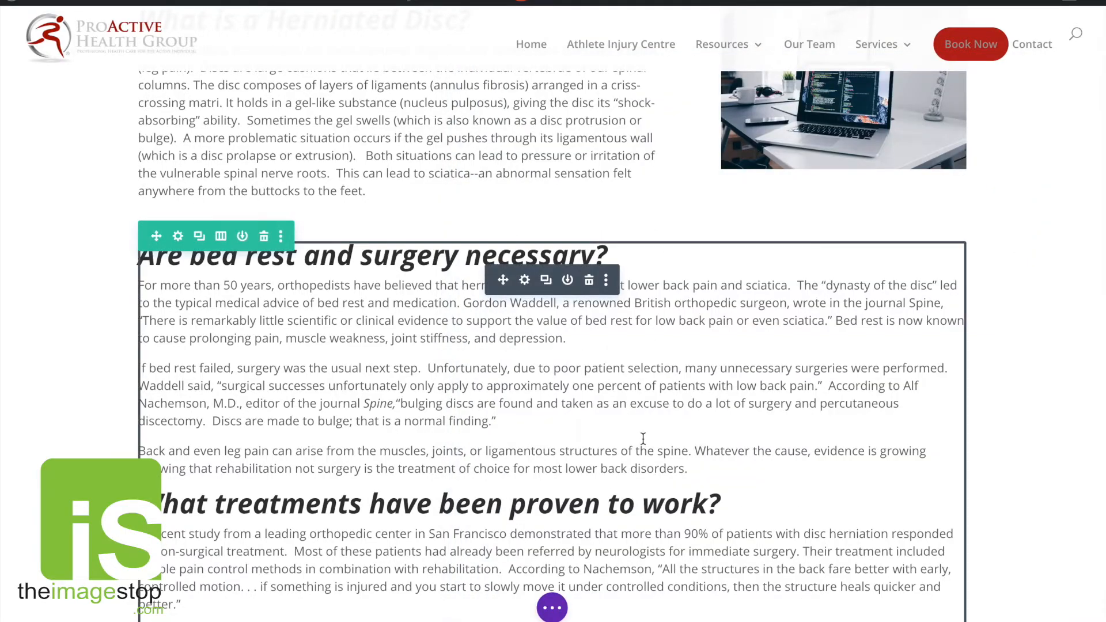
{"action": "scroll", "coordinate": [643, 439], "scroll_direction": "up", "scroll_amount": 5}
{"action": "scroll", "coordinate": [643, 439], "scroll_direction": "down", "scroll_amount": 2}
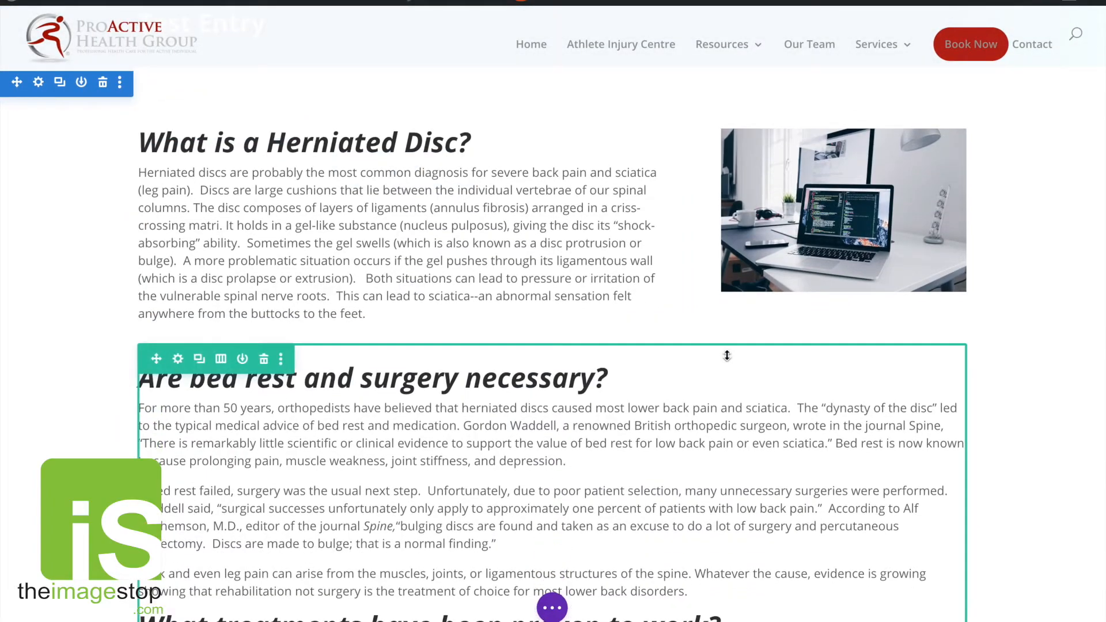
{"action": "scroll", "coordinate": [778, 264], "scroll_direction": "down", "scroll_amount": 10}
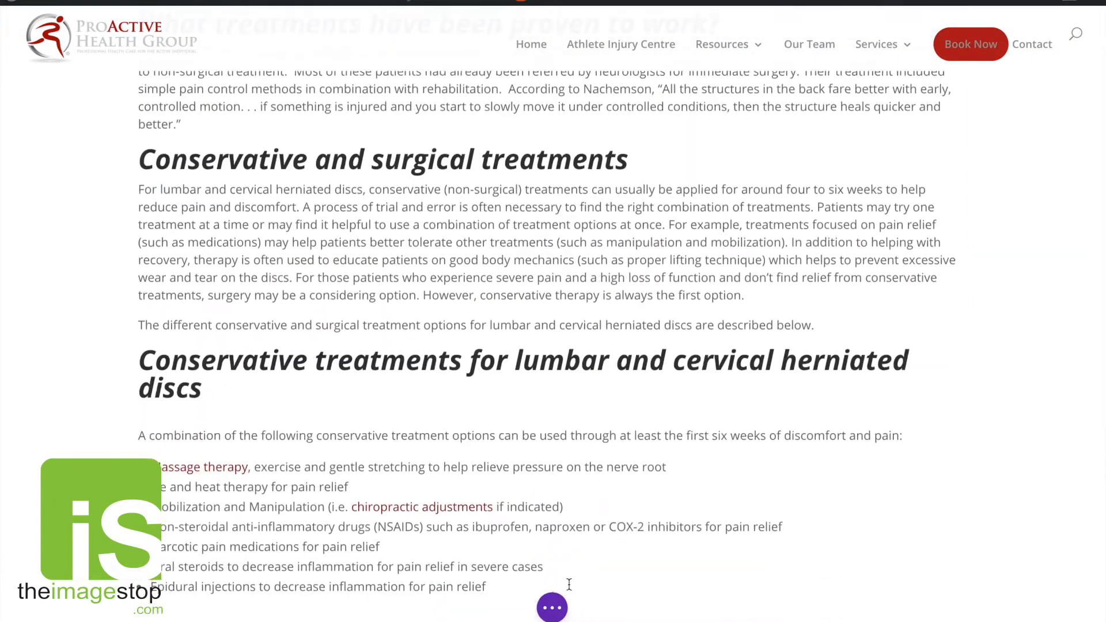
{"action": "left_click", "coordinate": [551, 612]}
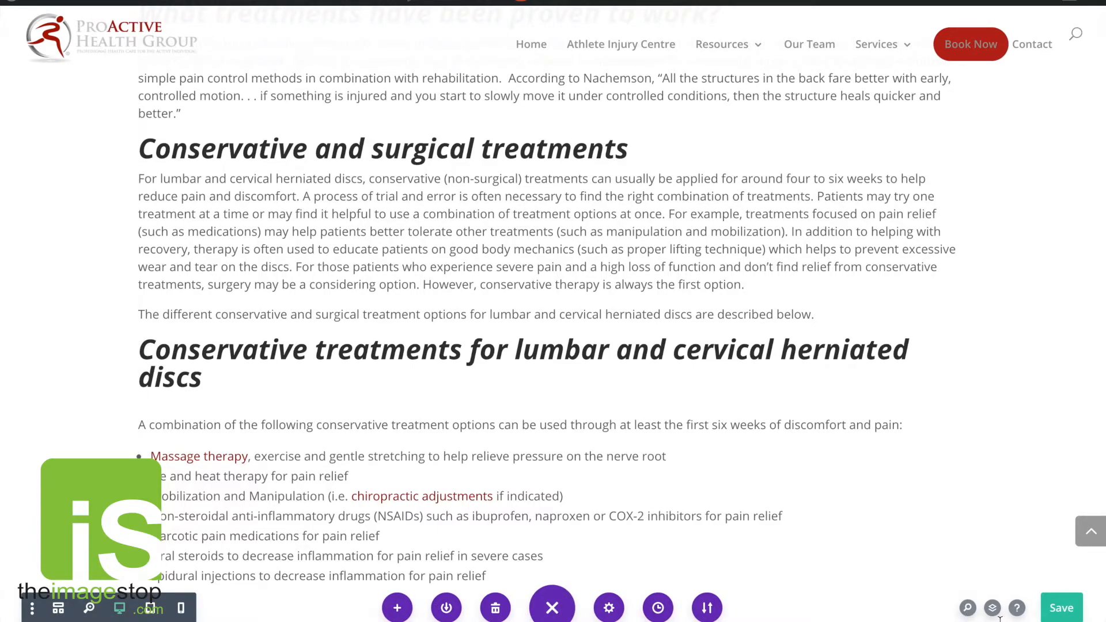
{"action": "left_click", "coordinate": [1069, 612]}
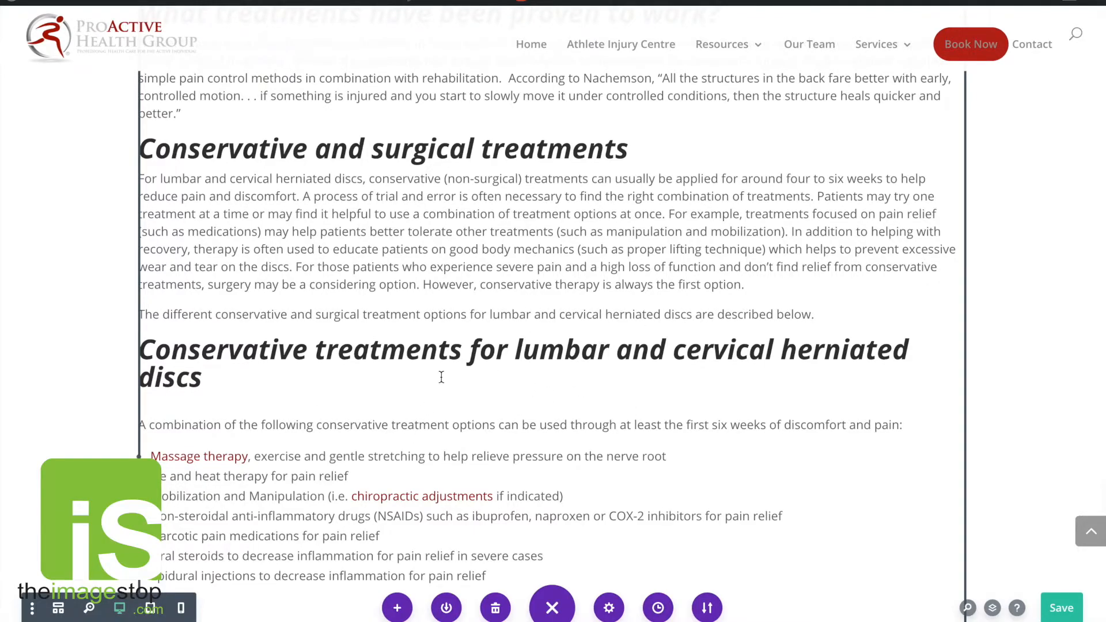
Preview the post in tablet view and check the layout of the Herniated Disc text and laptop picture
{"action": "scroll", "coordinate": [495, 363], "scroll_direction": "down", "scroll_amount": 4}
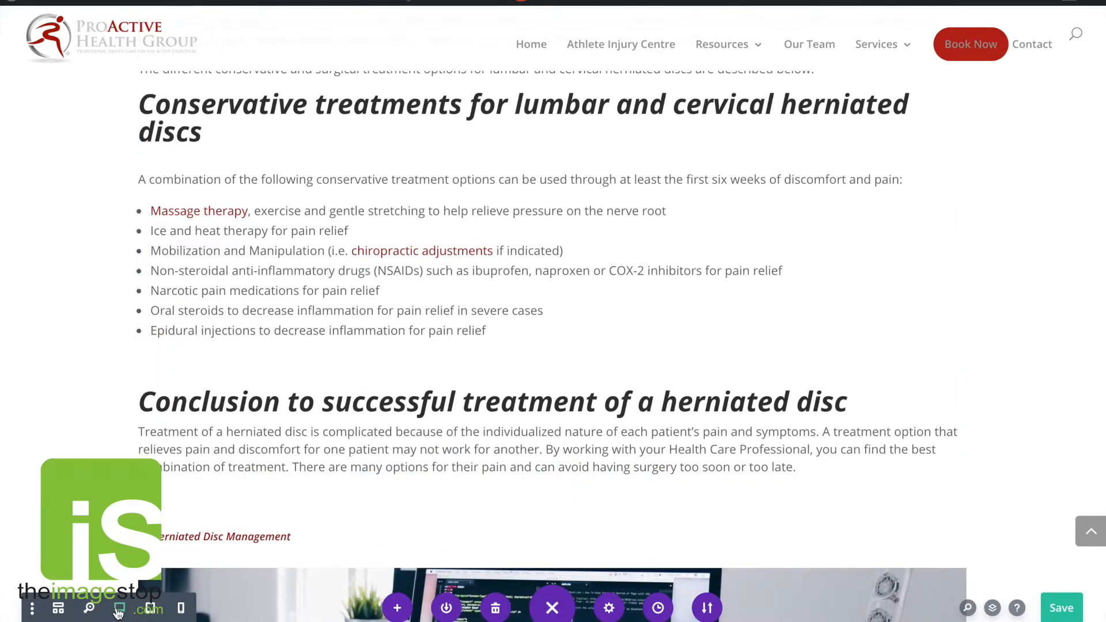
{"action": "left_click", "coordinate": [151, 610]}
{"action": "scroll", "coordinate": [357, 512], "scroll_direction": "up", "scroll_amount": 20}
{"action": "scroll", "coordinate": [358, 513], "scroll_direction": "down", "scroll_amount": 2}
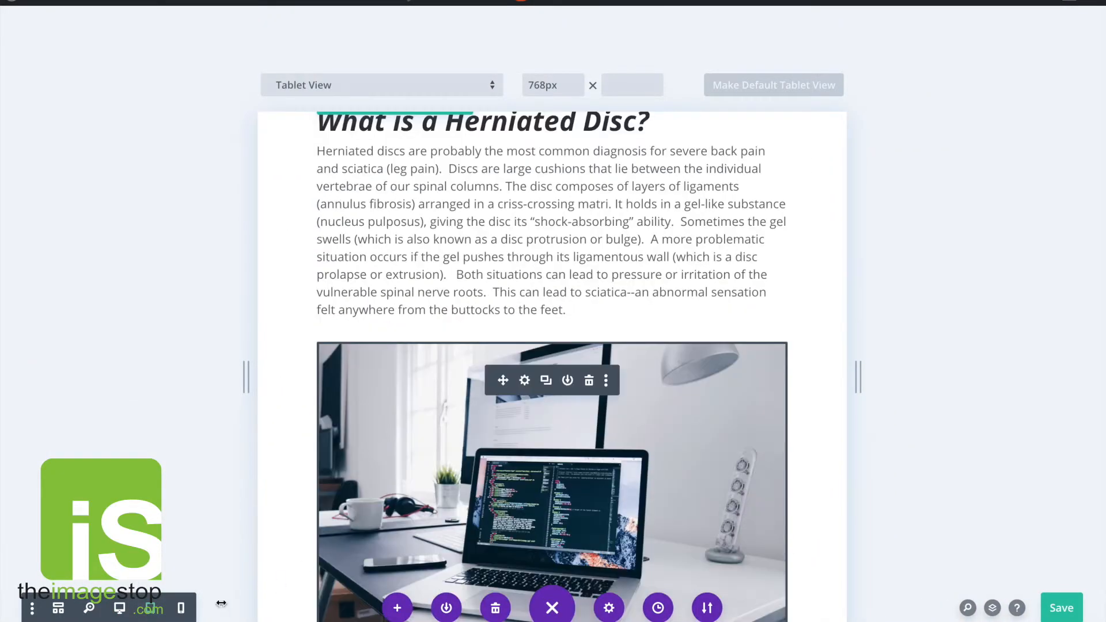
Preview the whole post in phone view down to the footer, and return to desktop view
{"action": "left_click", "coordinate": [181, 608]}
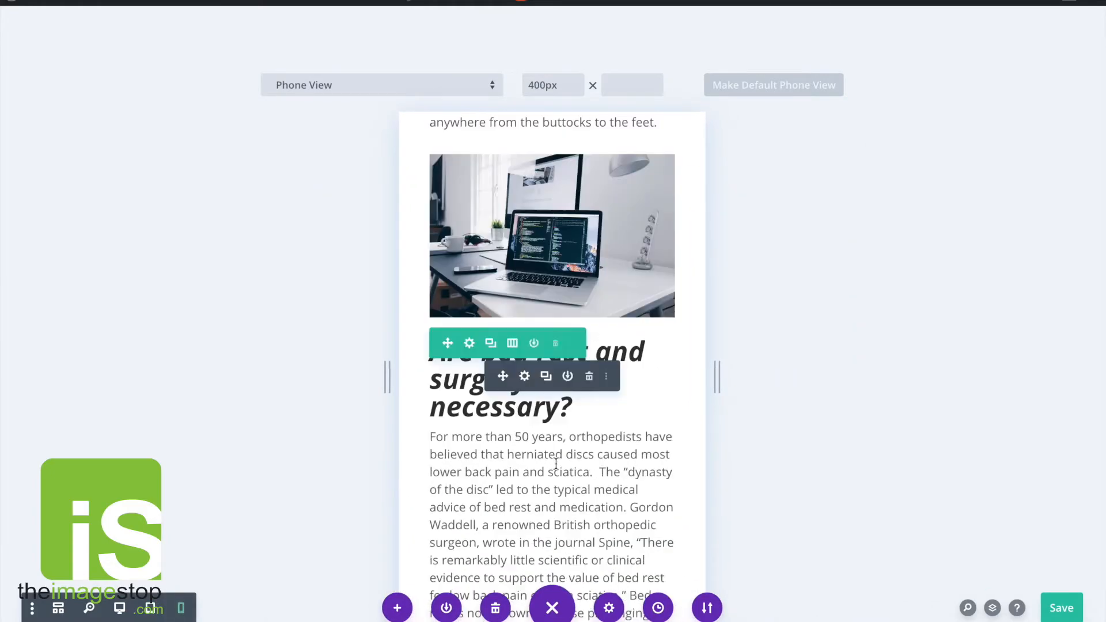
{"action": "scroll", "coordinate": [556, 464], "scroll_direction": "up", "scroll_amount": 10}
{"action": "scroll", "coordinate": [557, 466], "scroll_direction": "down", "scroll_amount": 3}
{"action": "scroll", "coordinate": [557, 465], "scroll_direction": "down", "scroll_amount": 8}
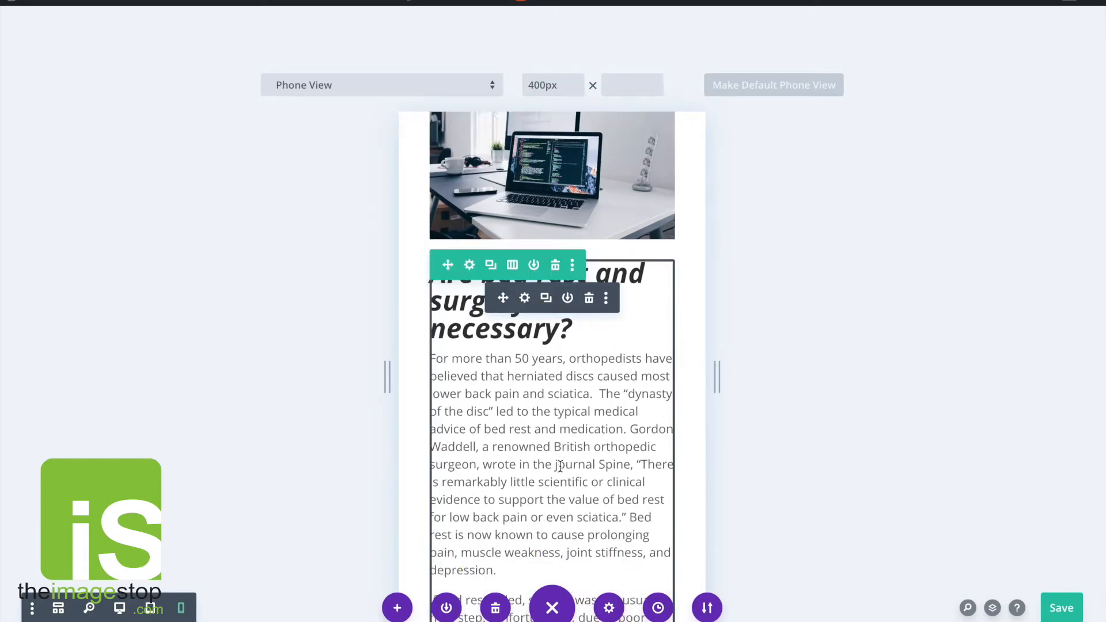
{"action": "scroll", "coordinate": [734, 452], "scroll_direction": "down", "scroll_amount": 10}
{"action": "scroll", "coordinate": [735, 457], "scroll_direction": "down", "scroll_amount": 15}
{"action": "scroll", "coordinate": [740, 463], "scroll_direction": "down", "scroll_amount": 15}
{"action": "scroll", "coordinate": [740, 462], "scroll_direction": "down", "scroll_amount": 3}
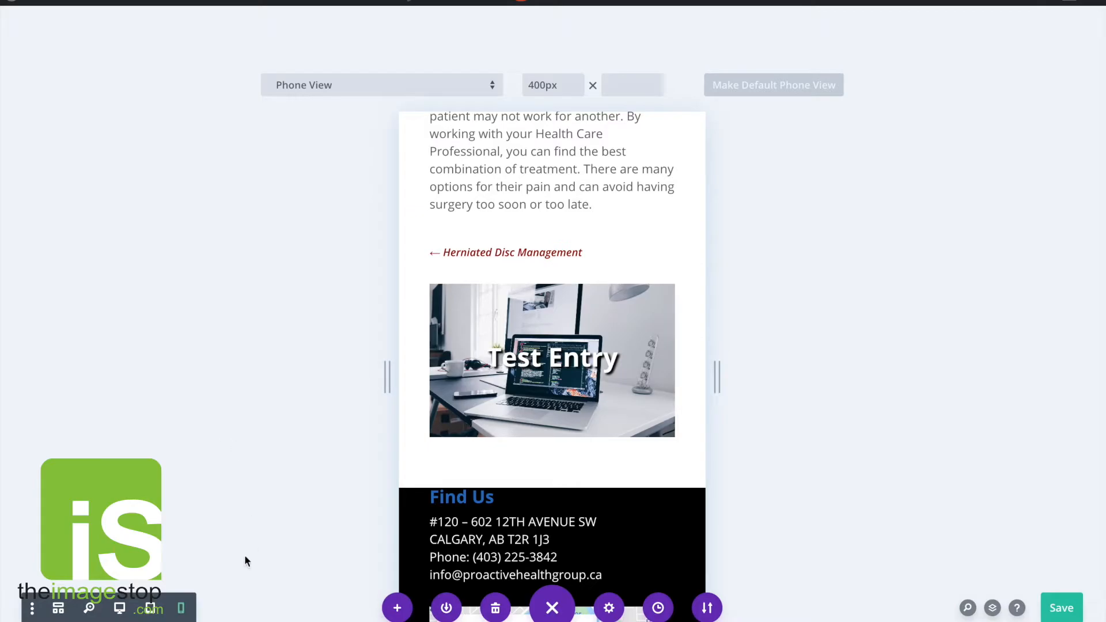
{"action": "left_click", "coordinate": [118, 609]}
{"action": "scroll", "coordinate": [854, 310], "scroll_direction": "up", "scroll_amount": 15}
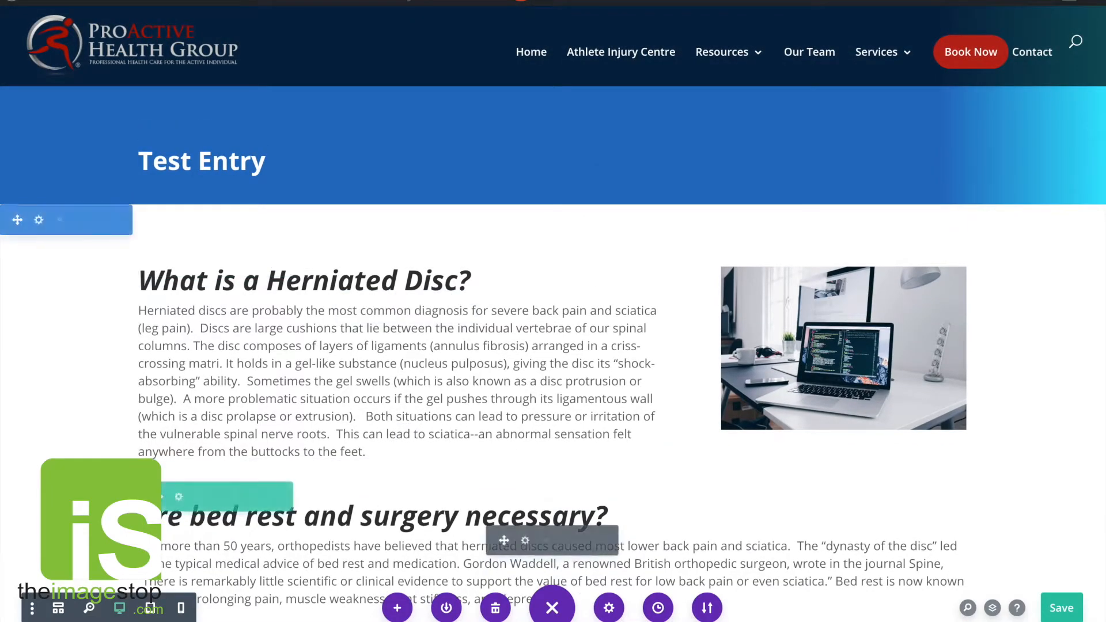
Open the site's Blog page to check the Test Entry listing, and review the published Test Entry post
{"action": "mouse_move", "coordinate": [728, 52]}
{"action": "left_click", "coordinate": [738, 119]}
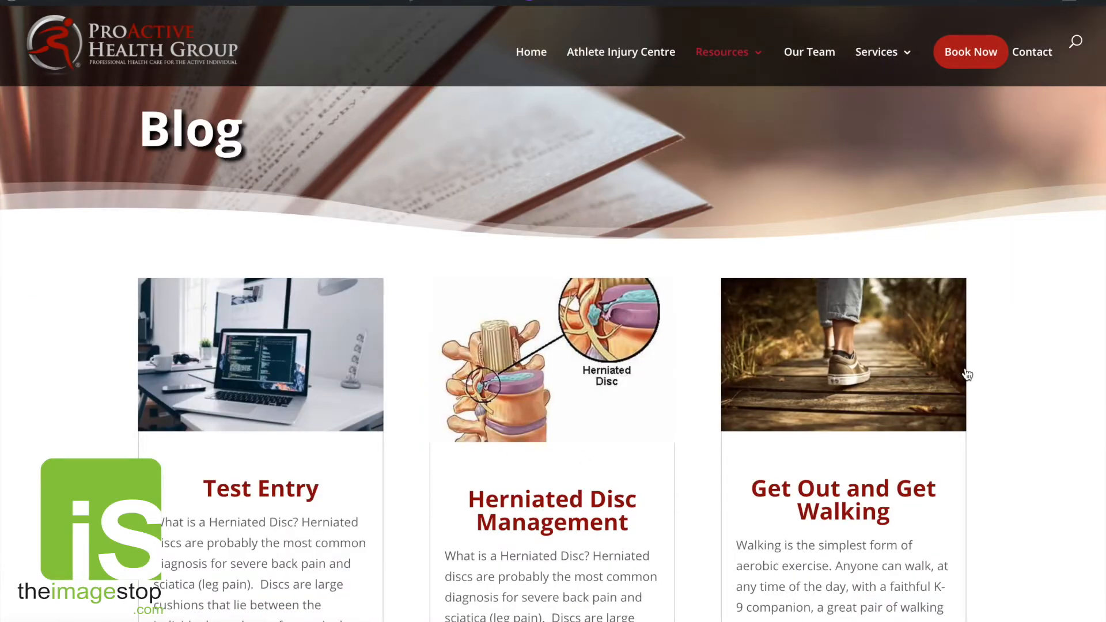
{"action": "scroll", "coordinate": [967, 375], "scroll_direction": "up", "scroll_amount": 1}
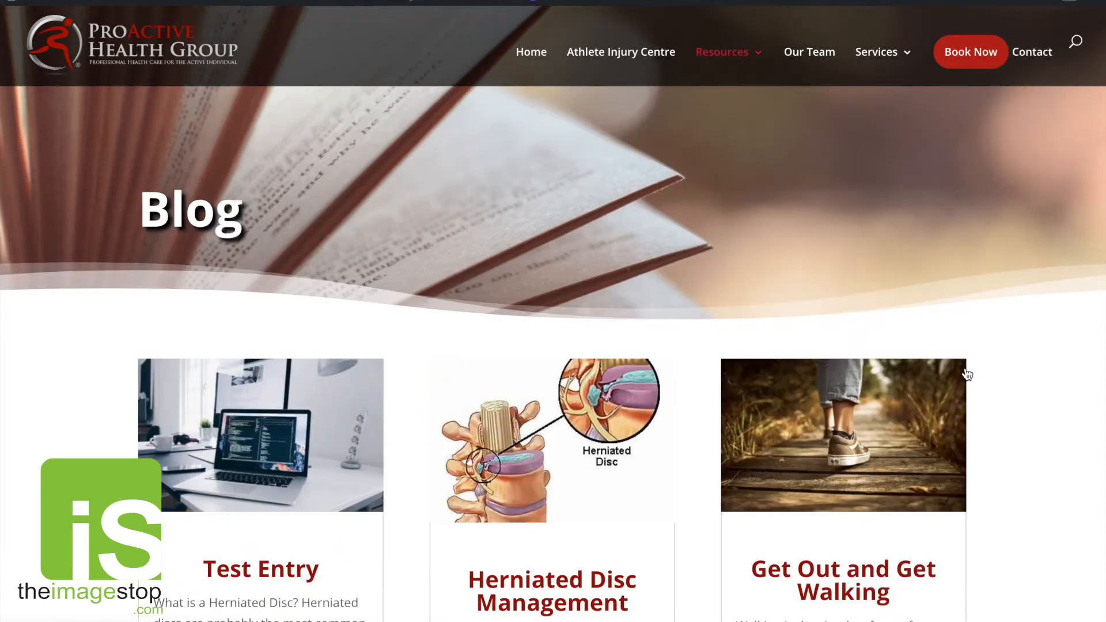
{"action": "scroll", "coordinate": [902, 371], "scroll_direction": "down", "scroll_amount": 3}
{"action": "scroll", "coordinate": [928, 402], "scroll_direction": "down", "scroll_amount": 1}
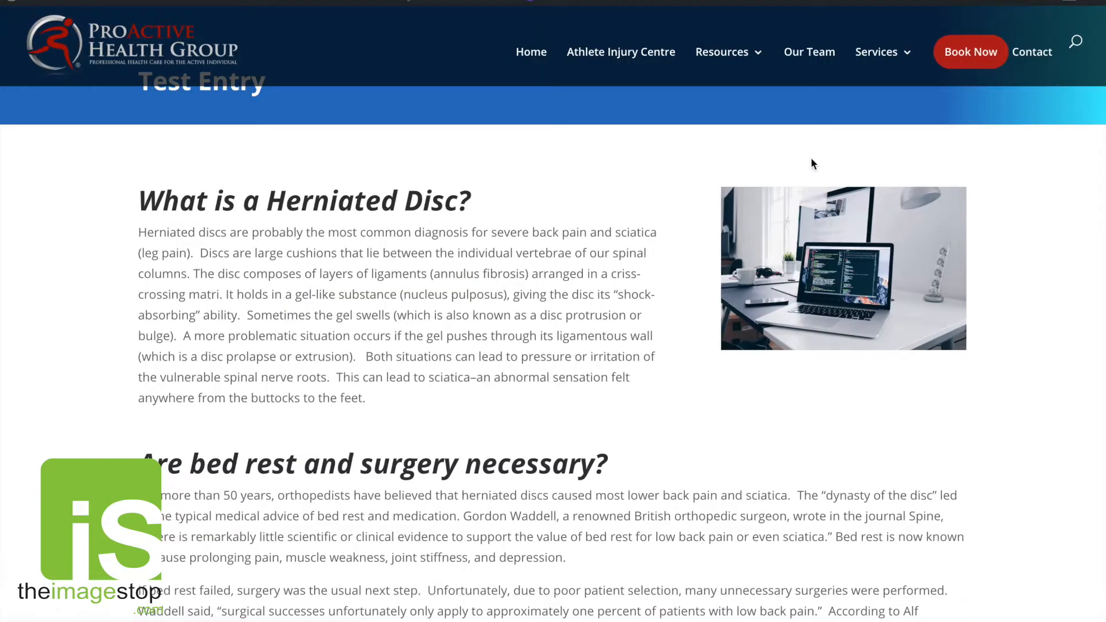
{"action": "scroll", "coordinate": [803, 217], "scroll_direction": "down", "scroll_amount": 15}
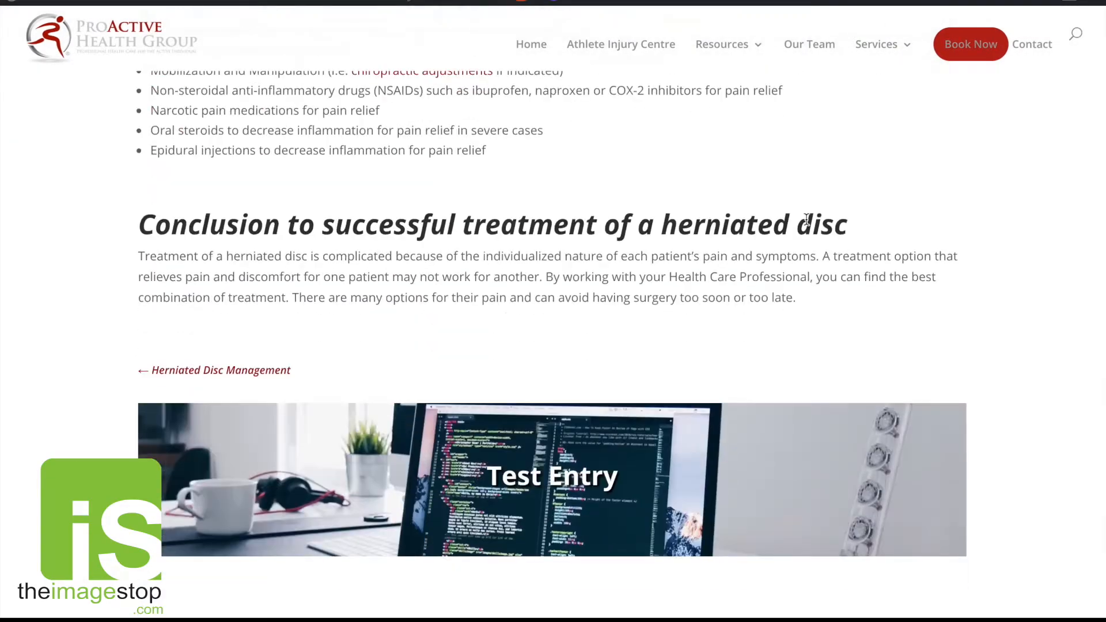
{"action": "scroll", "coordinate": [803, 216], "scroll_direction": "up", "scroll_amount": 20}
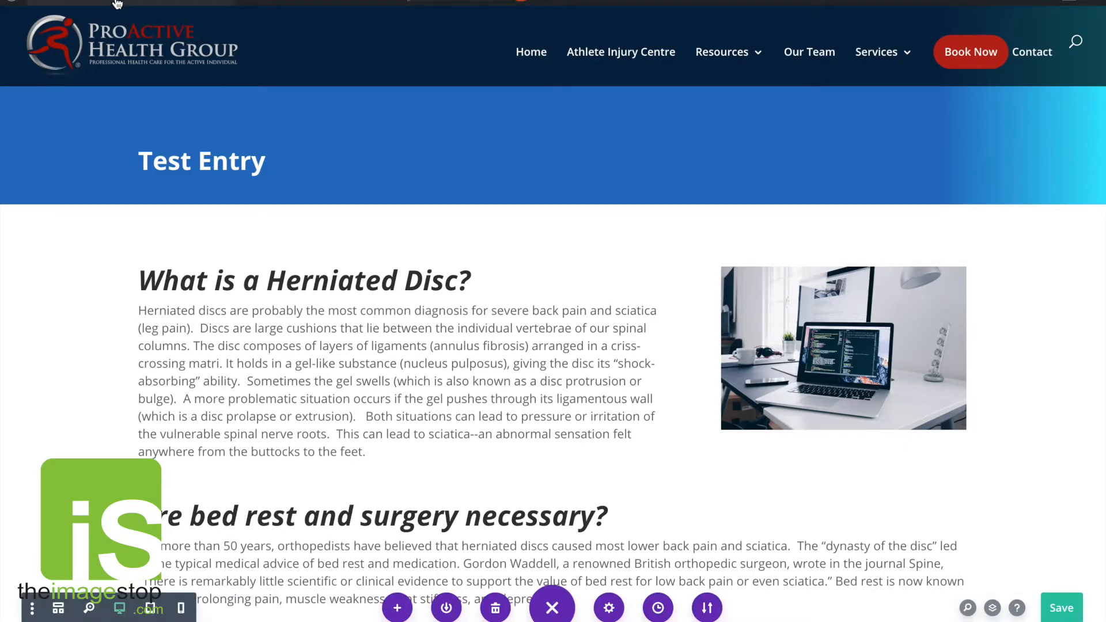
Go back to the WordPress admin's posts list and move the Test Entry post to the trash
{"action": "mouse_move", "coordinate": [111, 3]}
{"action": "left_click", "coordinate": [84, 21]}
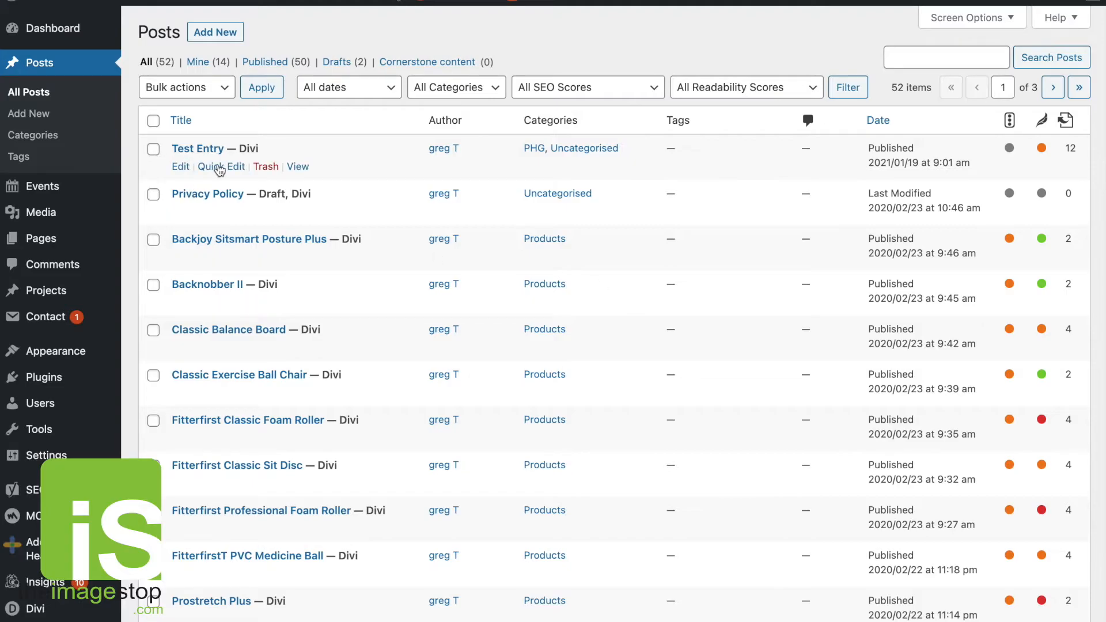
{"action": "left_click", "coordinate": [267, 168]}
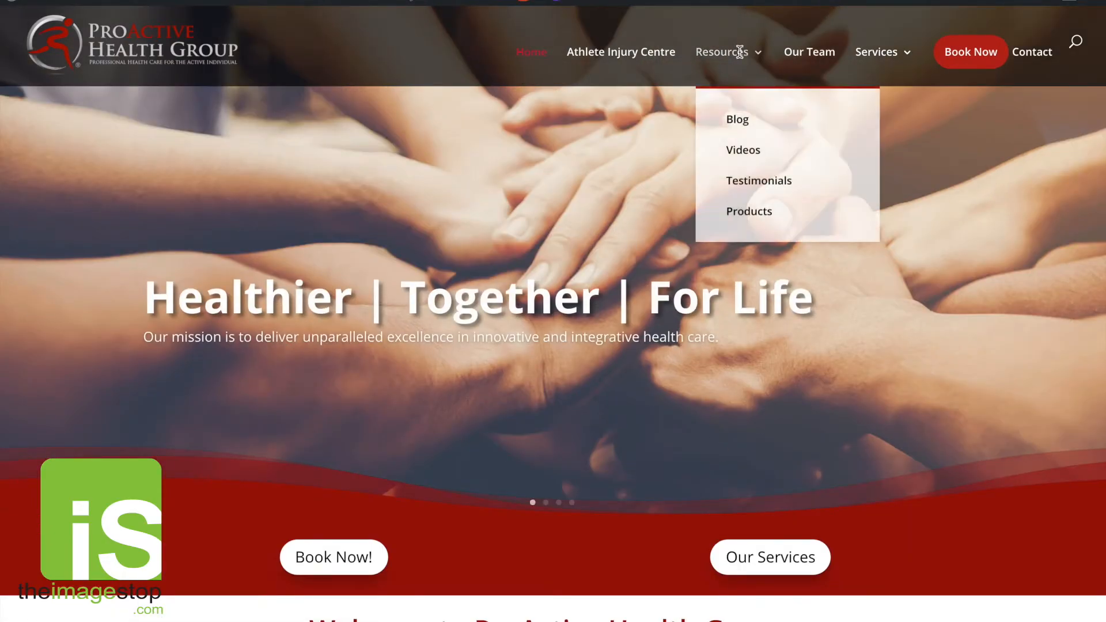
Compare the live site's navigation with the Main Menu structure in WordPress, down to the Services sub-items
{"action": "mouse_move", "coordinate": [911, 60]}
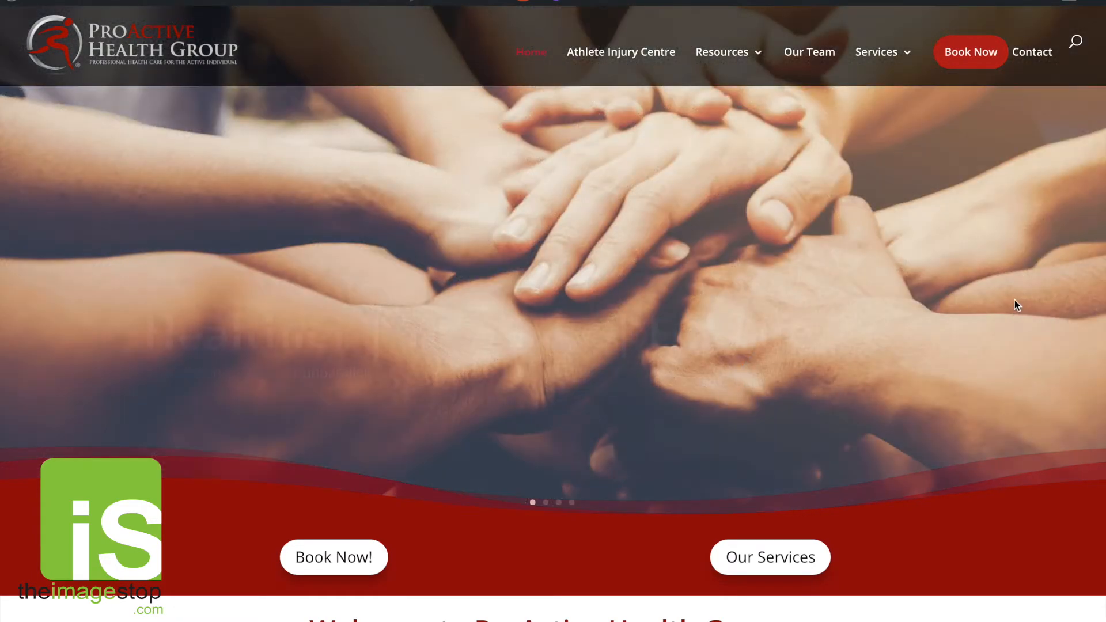
{"action": "mouse_move", "coordinate": [907, 77]}
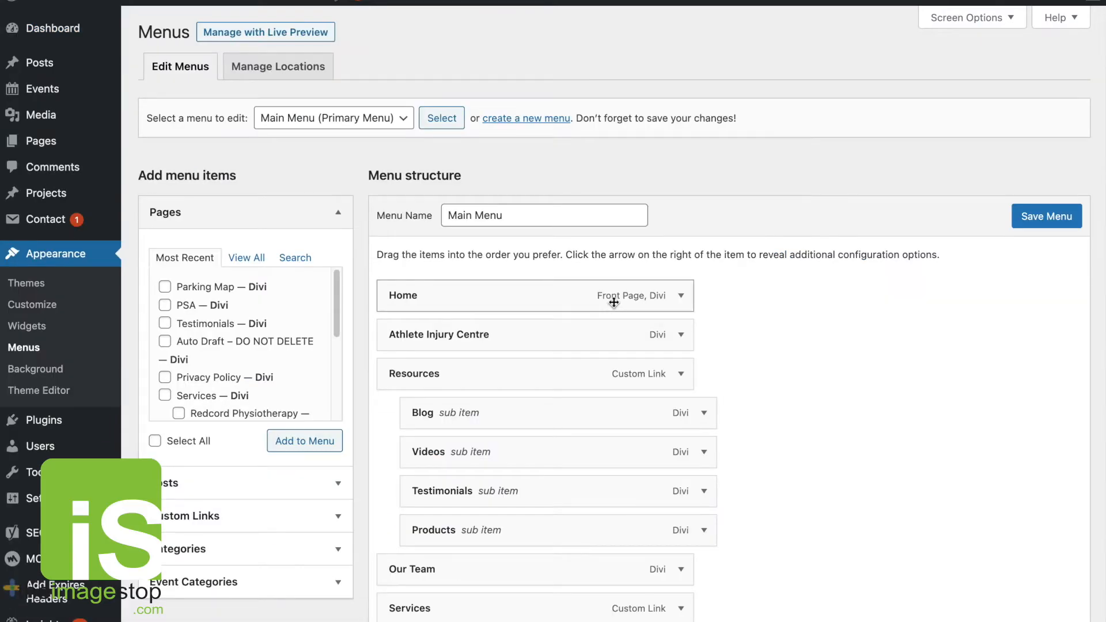
{"action": "triple_click", "coordinate": [442, 215]}
{"action": "left_click", "coordinate": [655, 185]}
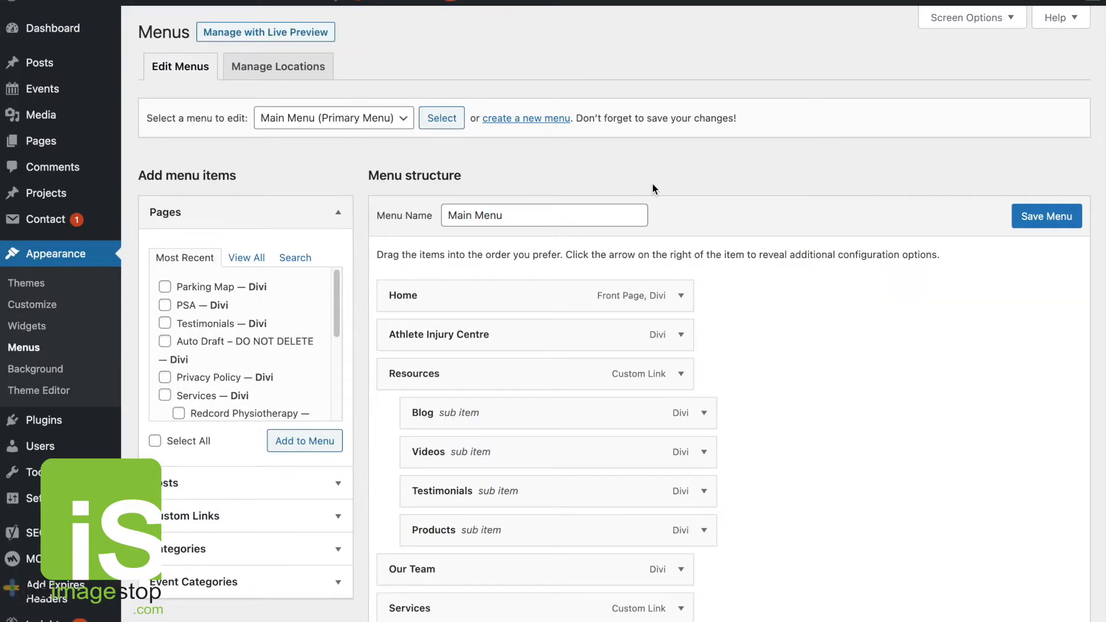
{"action": "scroll", "coordinate": [713, 265], "scroll_direction": "down", "scroll_amount": 5}
{"action": "scroll", "coordinate": [576, 312], "scroll_direction": "down", "scroll_amount": 9}
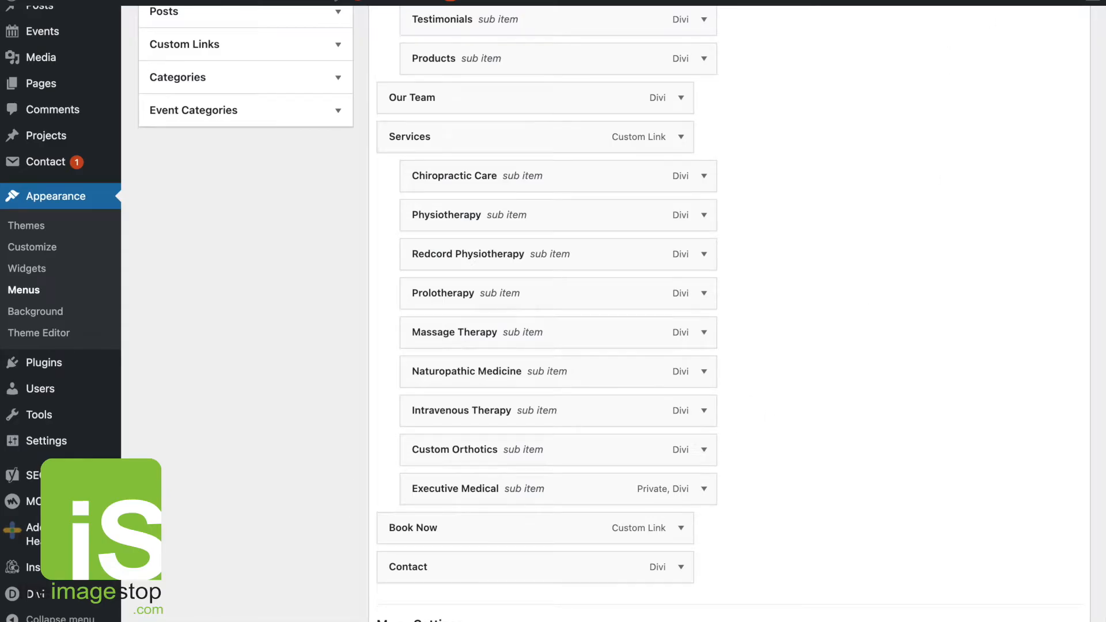
Open the Executive Medical page from the live site's Services submenu and look over its title and content
{"action": "mouse_move", "coordinate": [893, 60]}
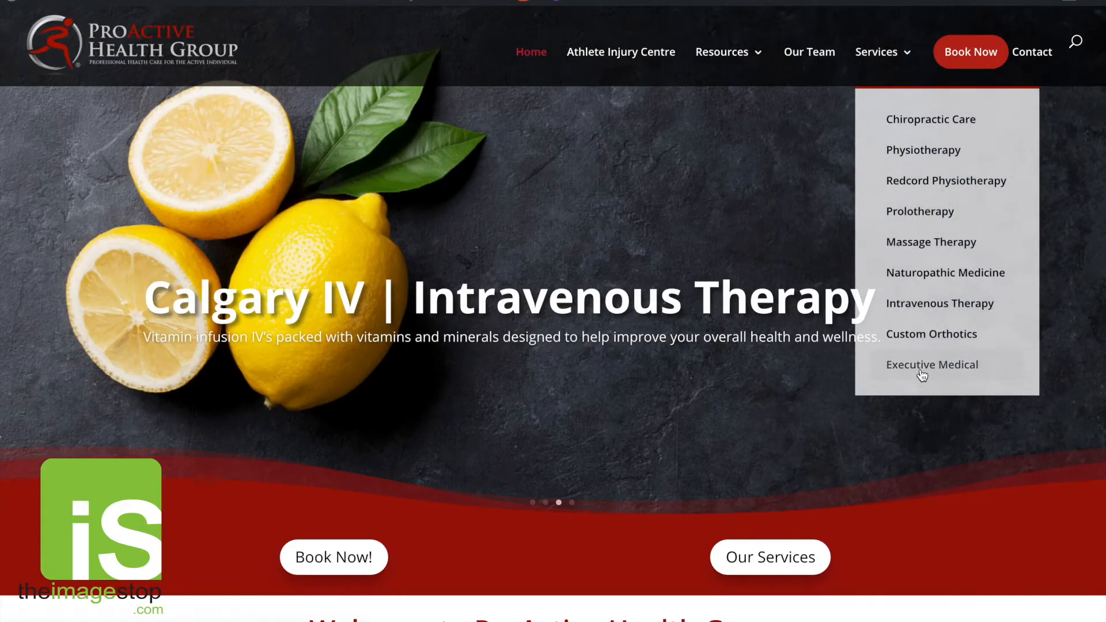
{"action": "left_click", "coordinate": [923, 369]}
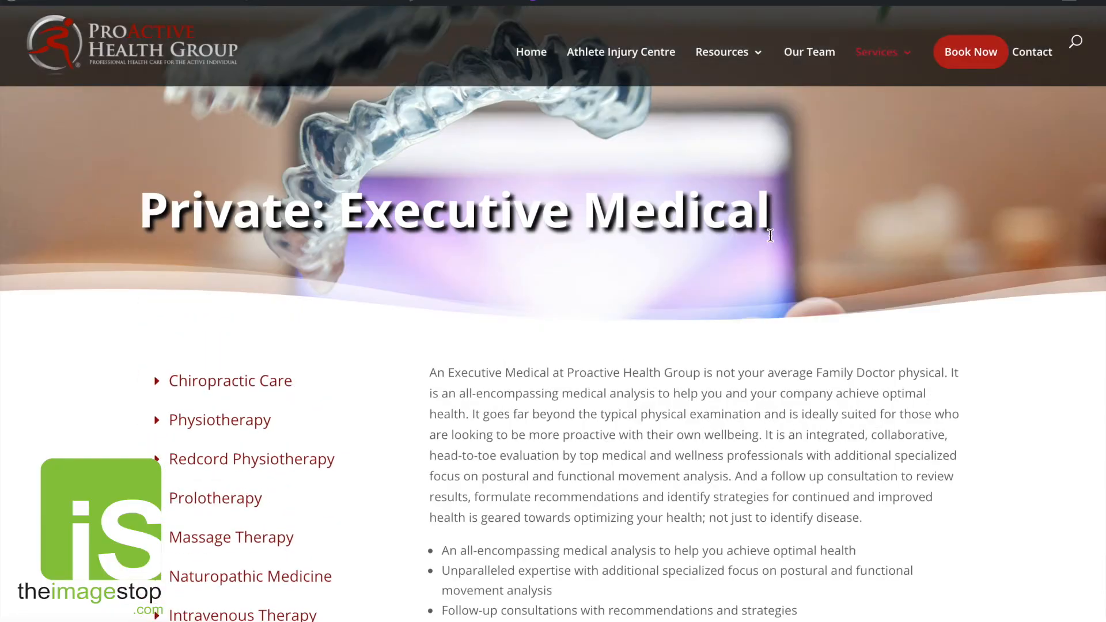
{"action": "scroll", "coordinate": [637, 388], "scroll_direction": "down", "scroll_amount": 4}
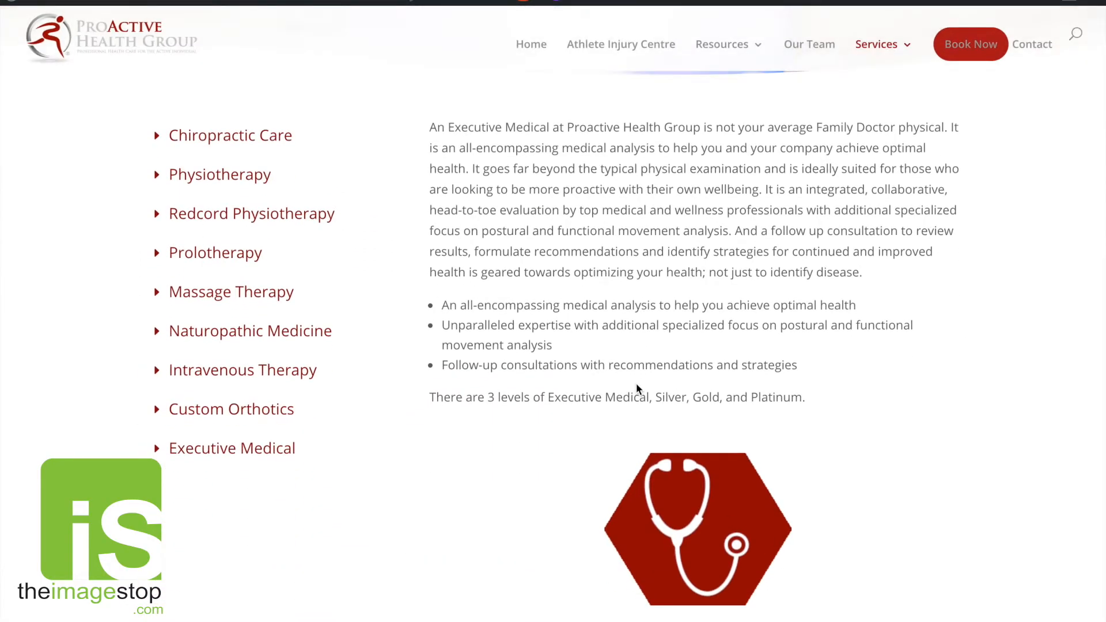
{"action": "scroll", "coordinate": [605, 336], "scroll_direction": "up", "scroll_amount": 4}
{"action": "scroll", "coordinate": [606, 337], "scroll_direction": "down", "scroll_amount": 2}
{"action": "scroll", "coordinate": [606, 337], "scroll_direction": "up", "scroll_amount": 2}
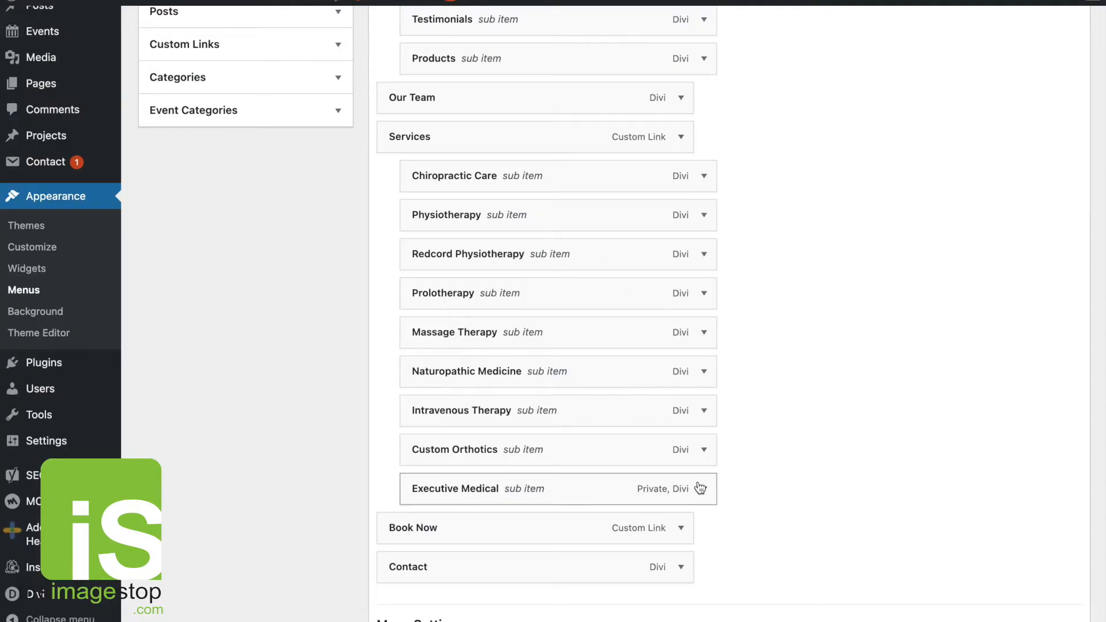
Remove the Executive Medical sub-item under Services from the Main Menu and save the menu
{"action": "left_click", "coordinate": [704, 489]}
{"action": "scroll", "coordinate": [490, 570], "scroll_direction": "down", "scroll_amount": 3}
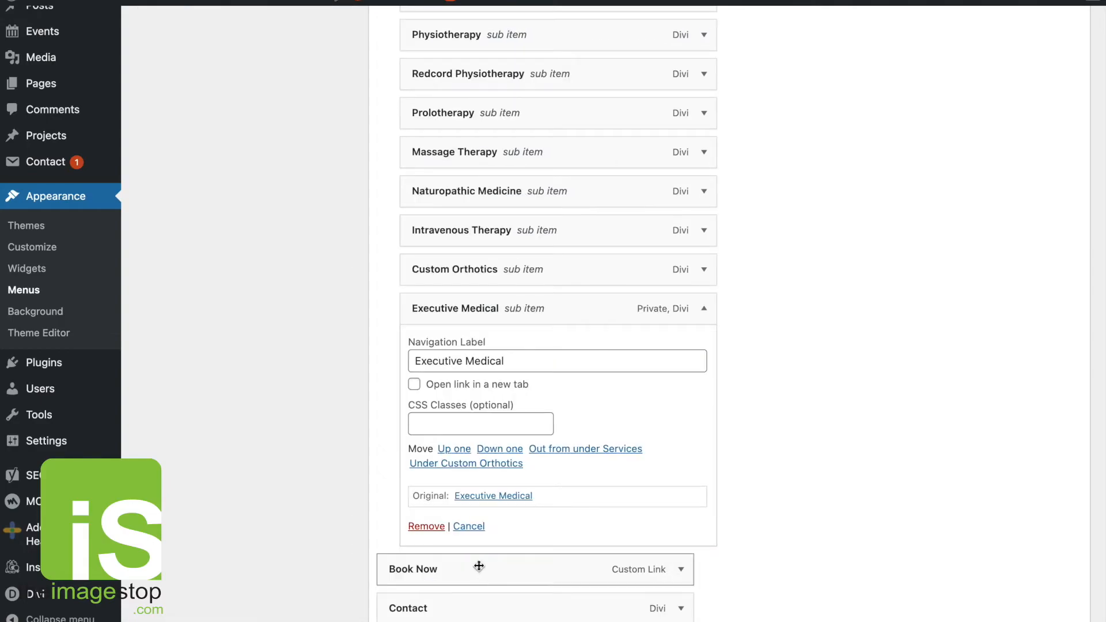
{"action": "left_click", "coordinate": [424, 527]}
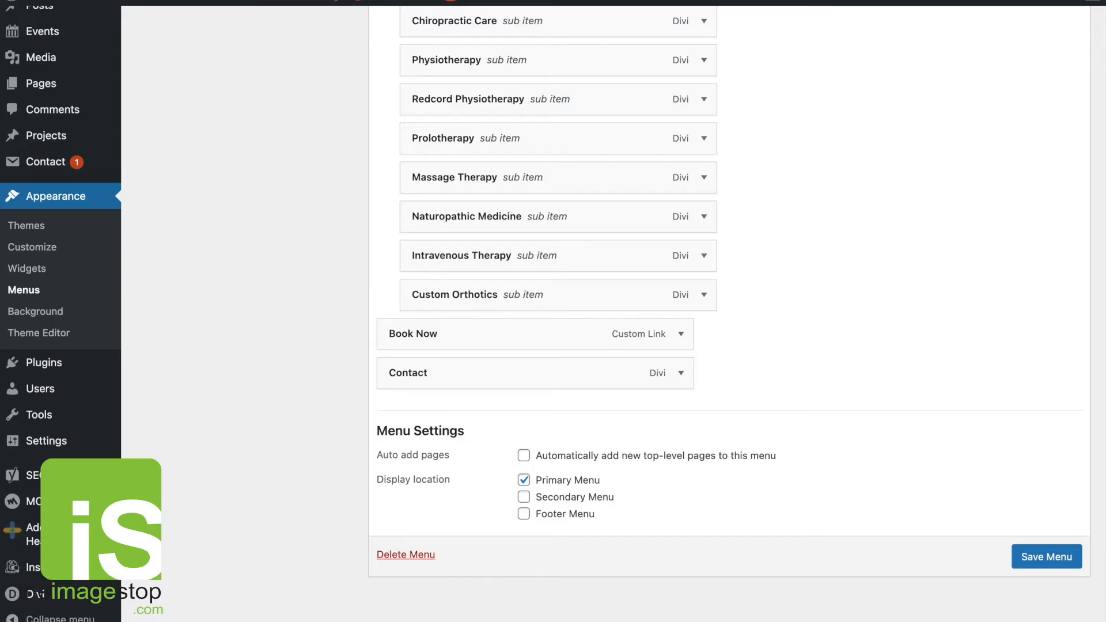
{"action": "left_click", "coordinate": [1034, 557]}
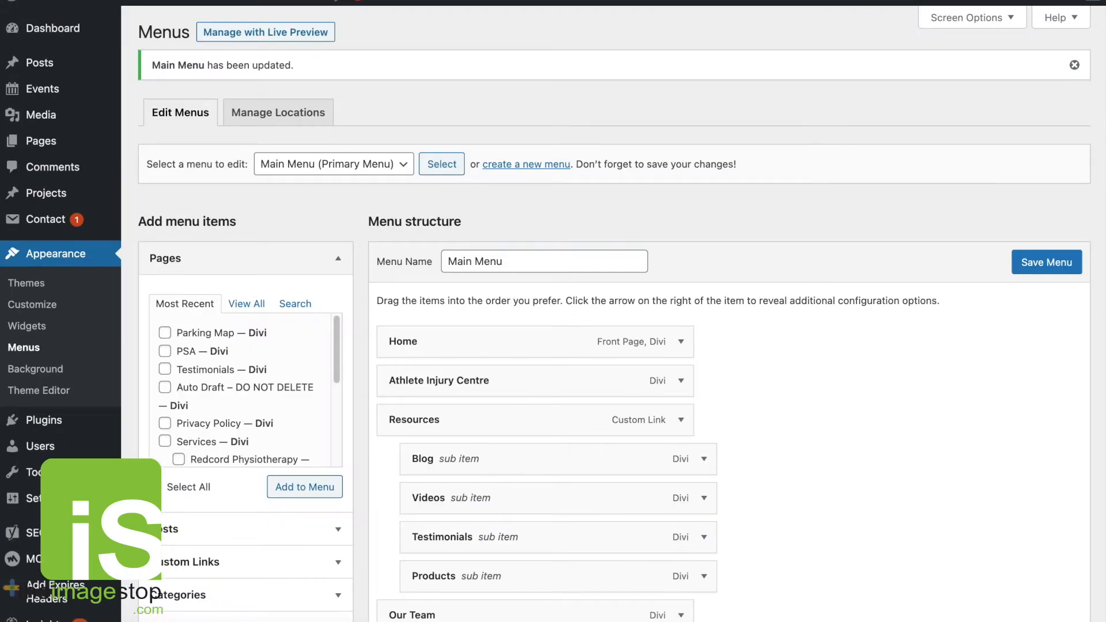
Check the Services sub-items in the saved menu and on the live site in a new tab, and switch to the Pages list
{"action": "scroll", "coordinate": [814, 224], "scroll_direction": "down", "scroll_amount": 8}
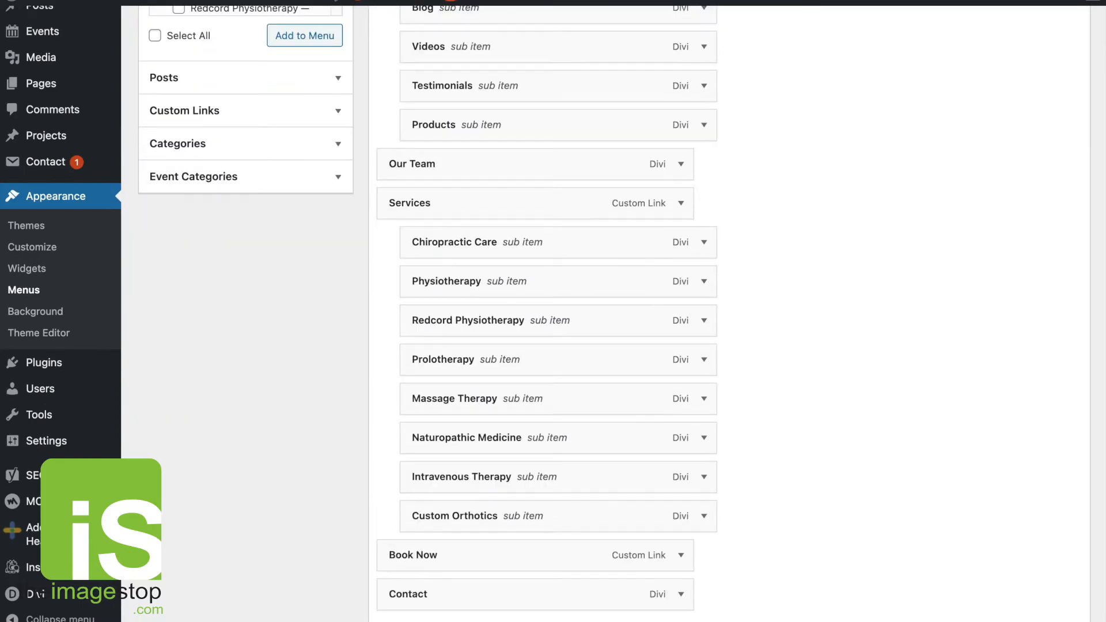
{"action": "scroll", "coordinate": [772, 242], "scroll_direction": "up", "scroll_amount": 8}
{"action": "mouse_move", "coordinate": [34, 3]}
{"action": "right_click", "coordinate": [53, 21]}
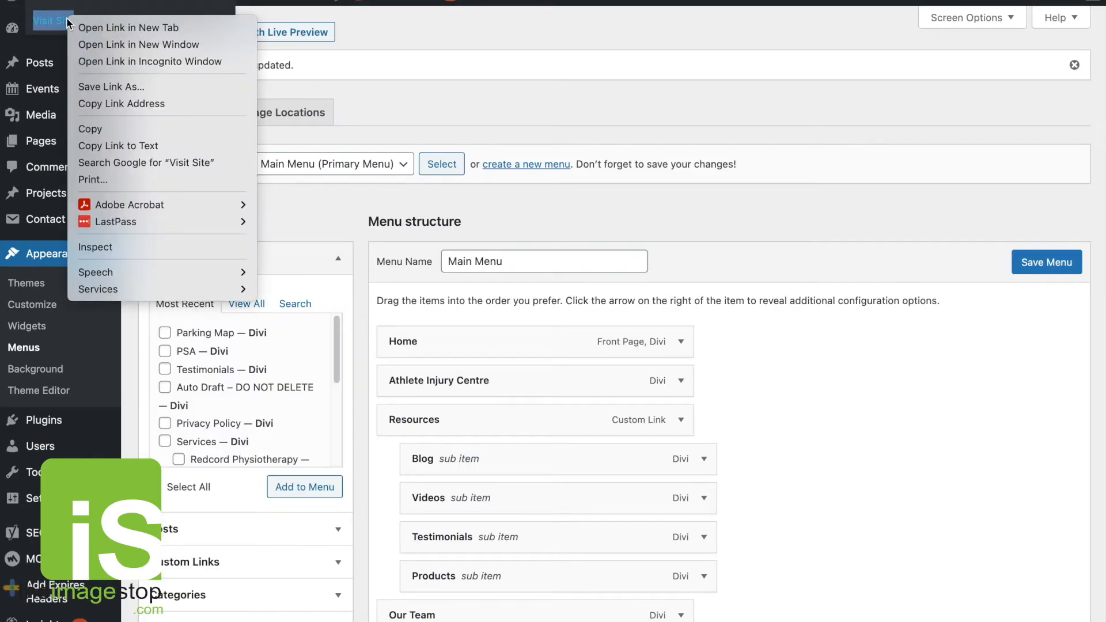
{"action": "left_click", "coordinate": [118, 32]}
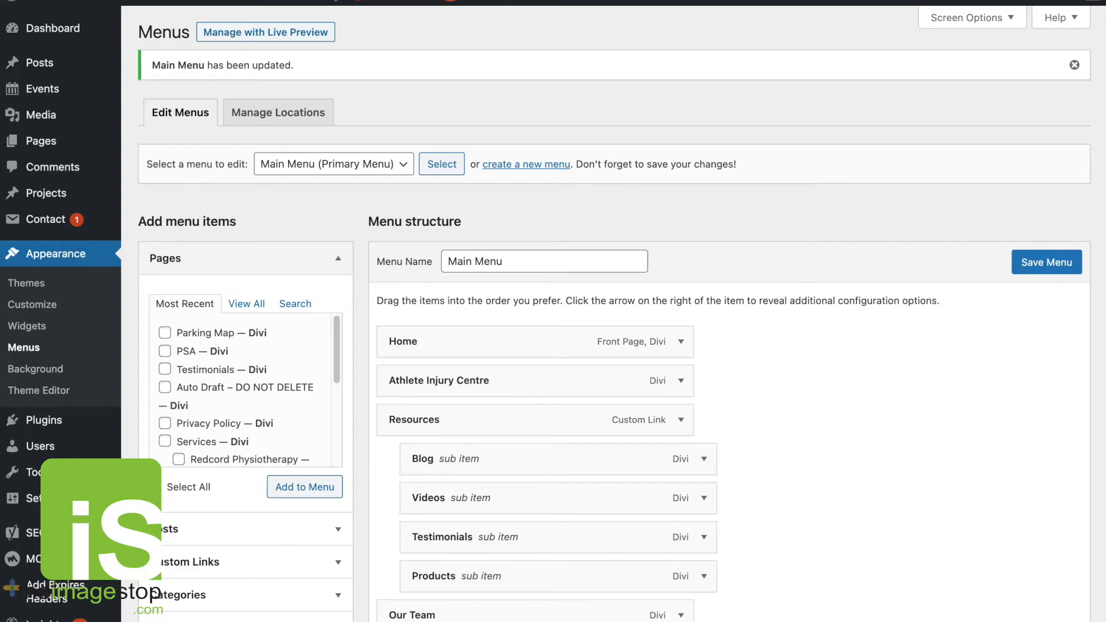
{"action": "key", "text": "ctrl+Tab"}
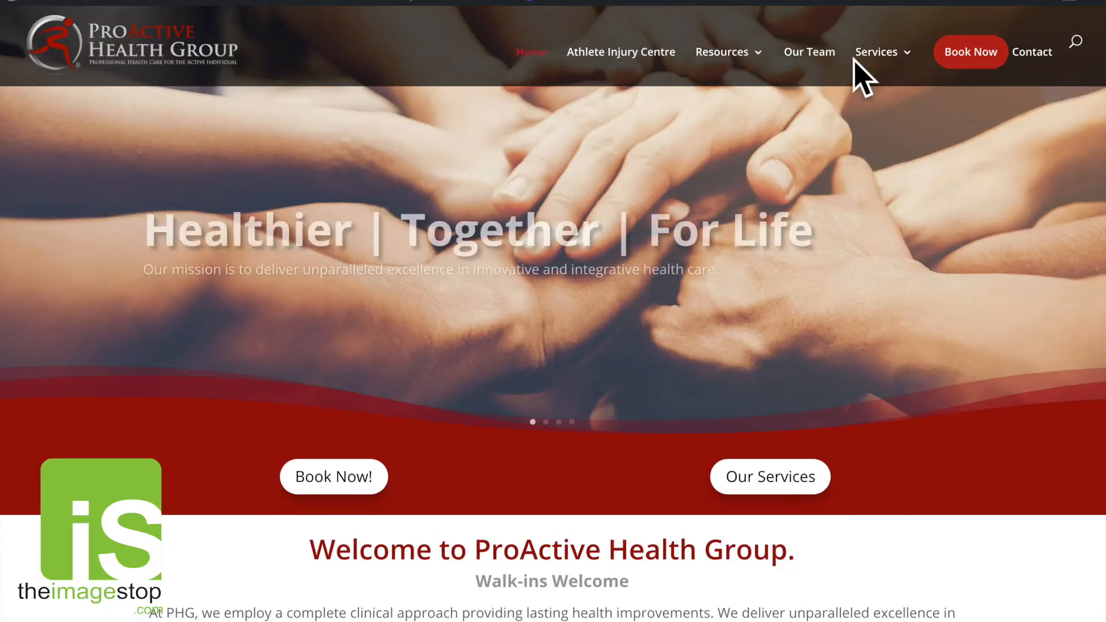
{"action": "mouse_move", "coordinate": [861, 59]}
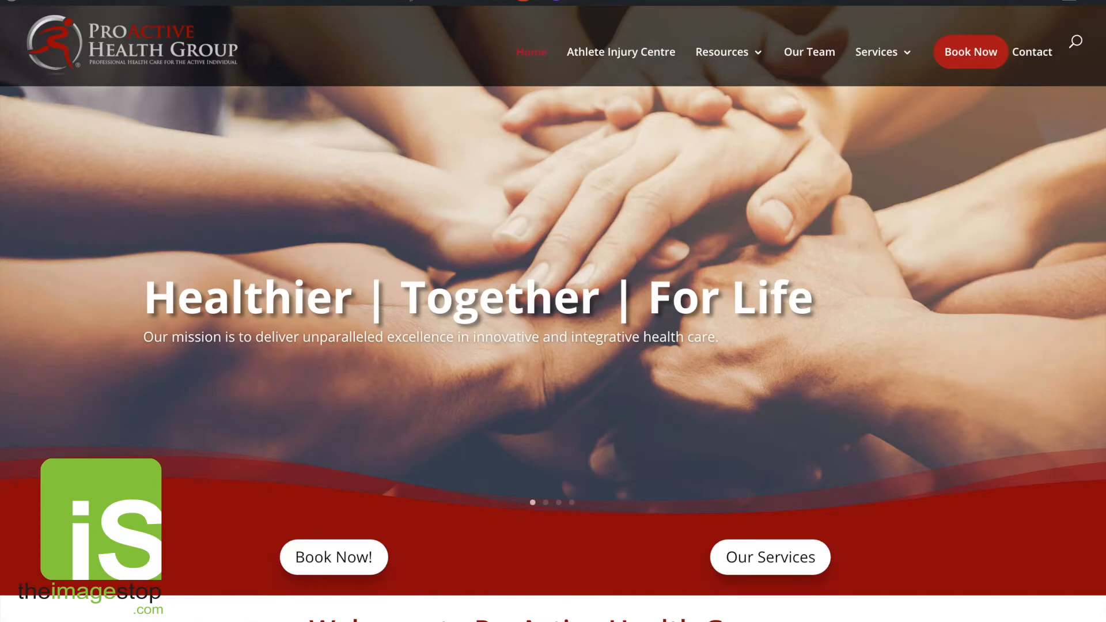
{"action": "key", "text": "ctrl+Tab"}
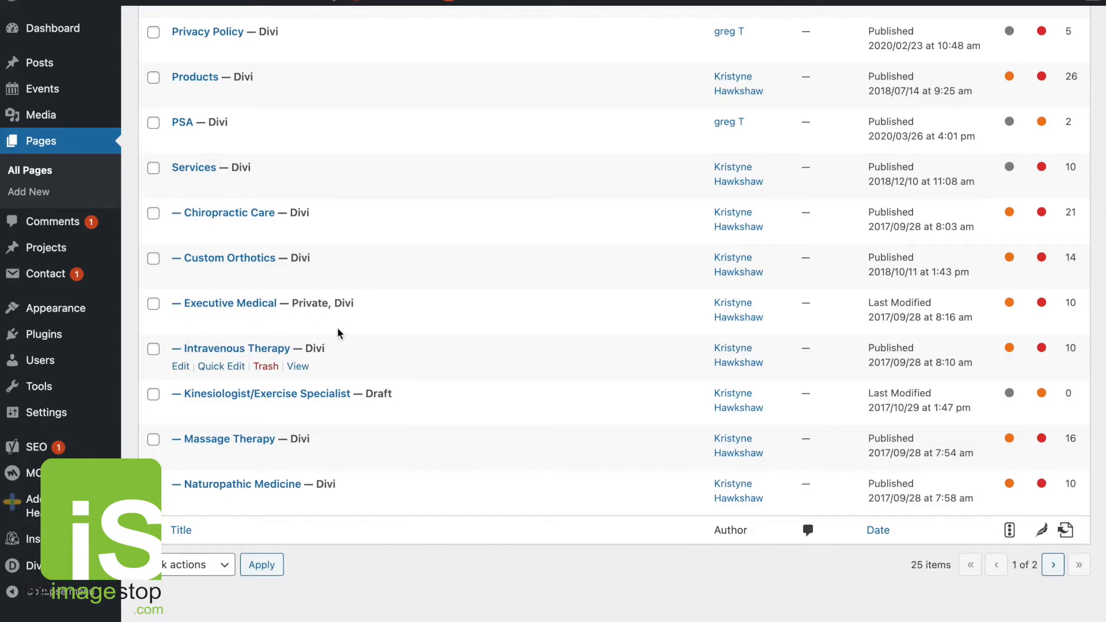
Find the private Executive Medical page under Services in the Pages list and open it for editing
{"action": "scroll", "coordinate": [531, 239], "scroll_direction": "up", "scroll_amount": 5}
{"action": "scroll", "coordinate": [531, 240], "scroll_direction": "up", "scroll_amount": 5}
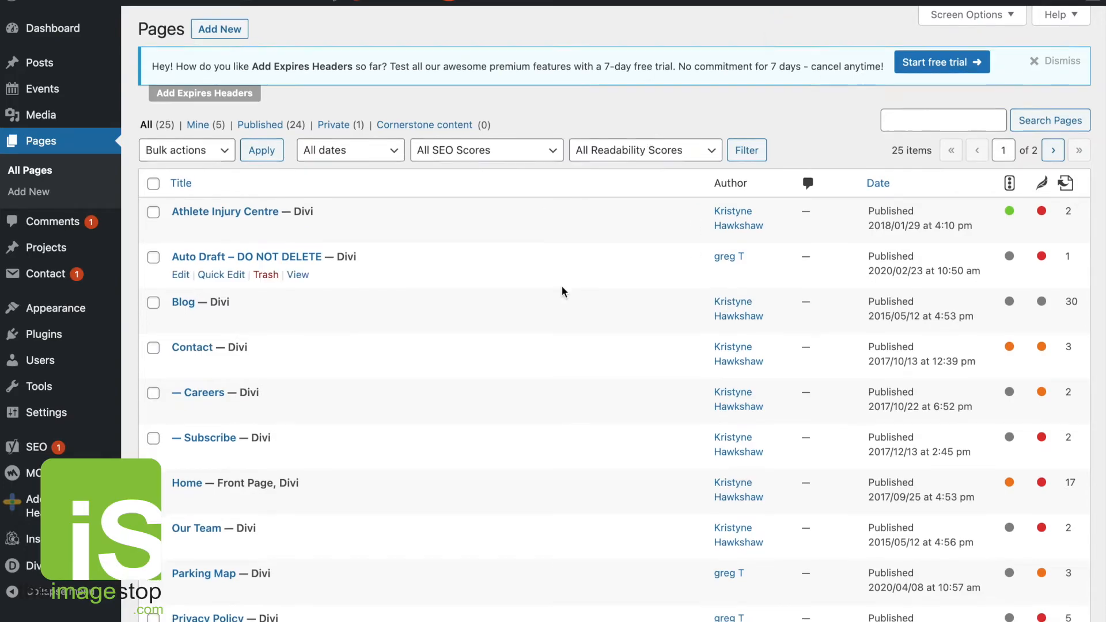
{"action": "scroll", "coordinate": [561, 288], "scroll_direction": "down", "scroll_amount": 8}
{"action": "scroll", "coordinate": [562, 286], "scroll_direction": "down", "scroll_amount": 3}
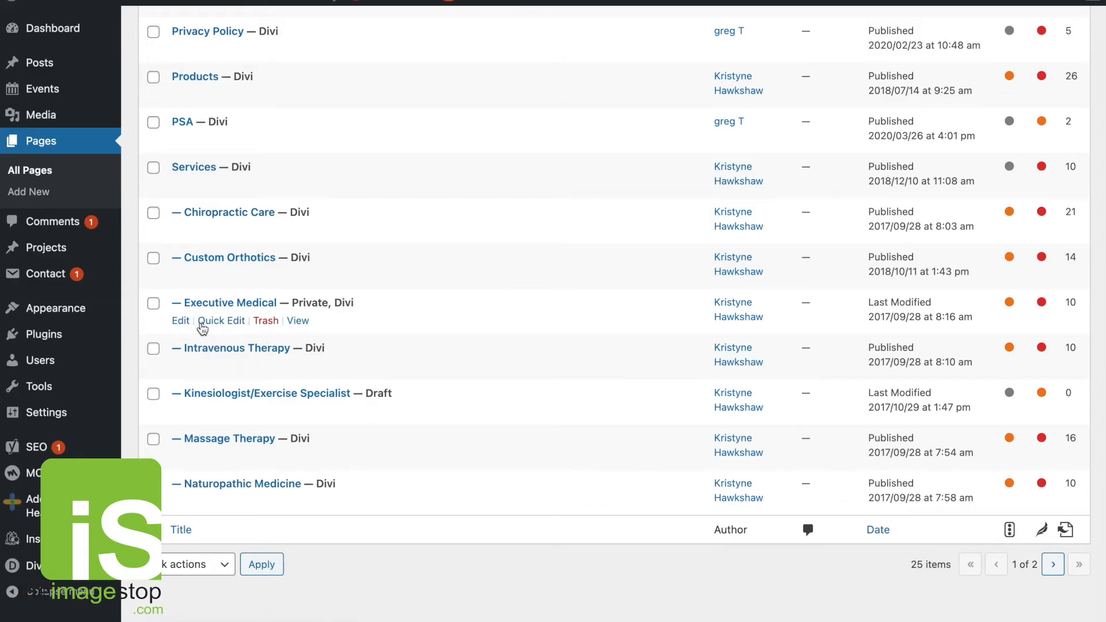
{"action": "left_click", "coordinate": [186, 323]}
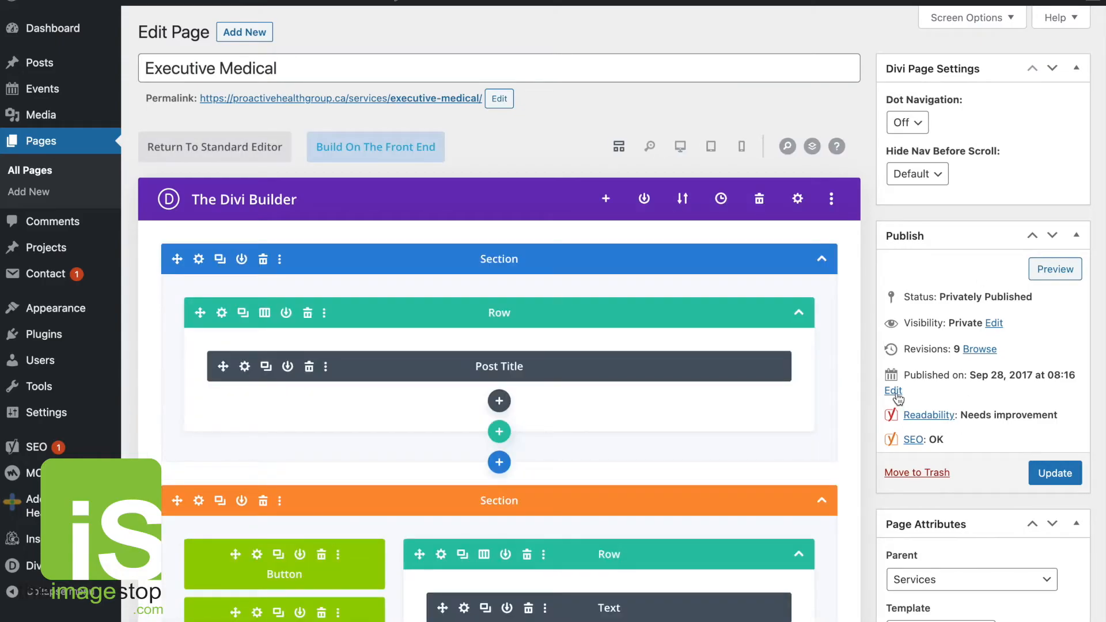
Look over the publish date fields and the visibility options of the Executive Medical page
{"action": "left_click", "coordinate": [893, 391]}
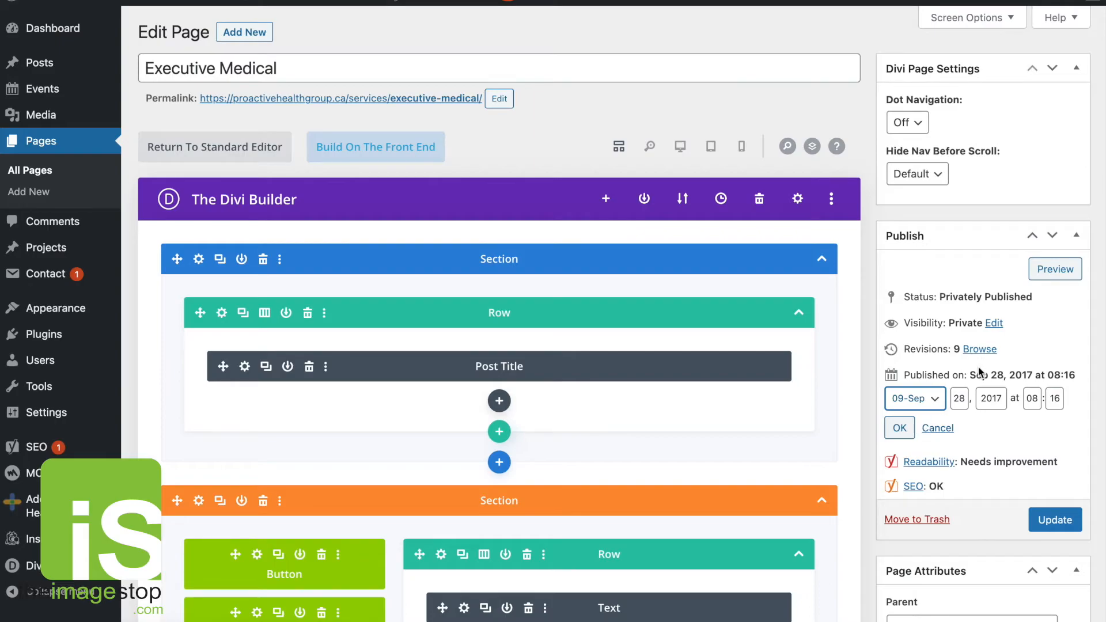
{"action": "scroll", "coordinate": [978, 369], "scroll_direction": "down", "scroll_amount": 2}
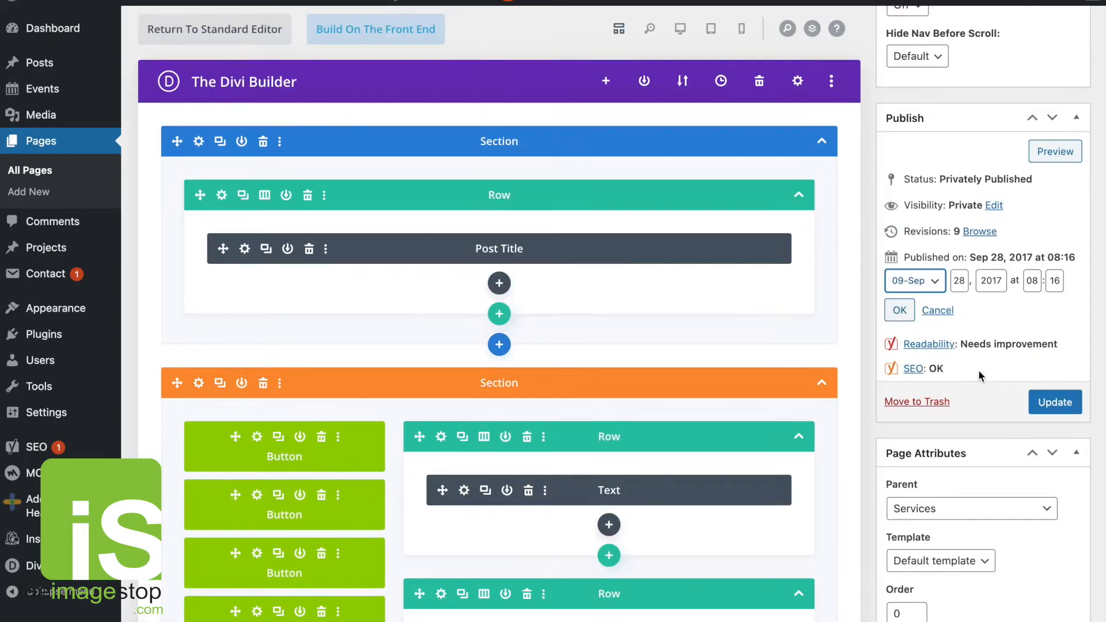
{"action": "left_click", "coordinate": [994, 206]}
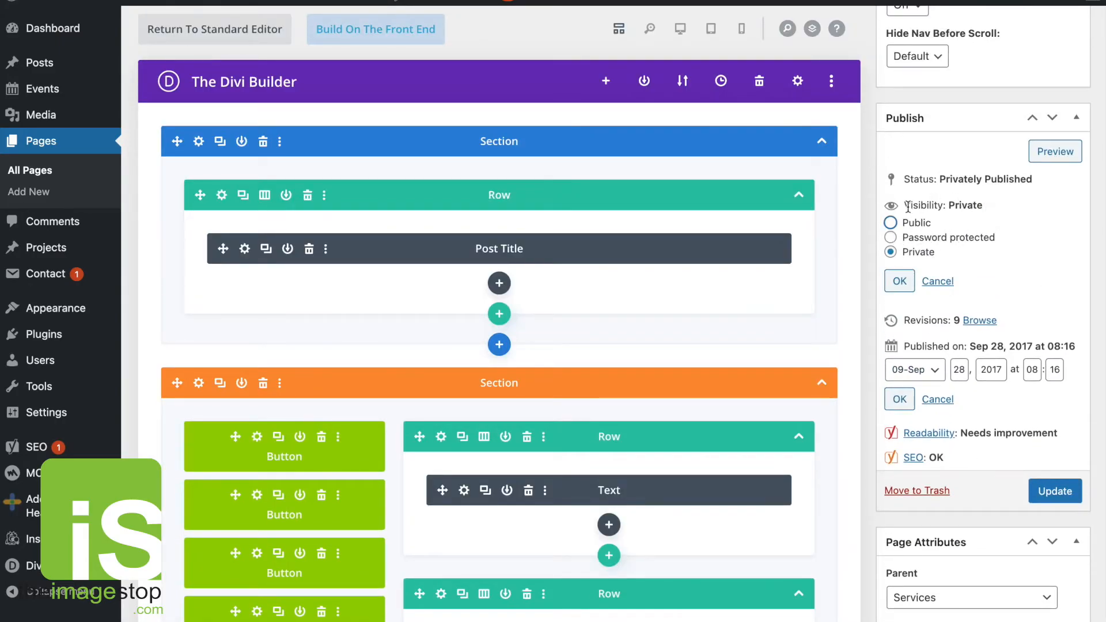
{"action": "left_click", "coordinate": [899, 283]}
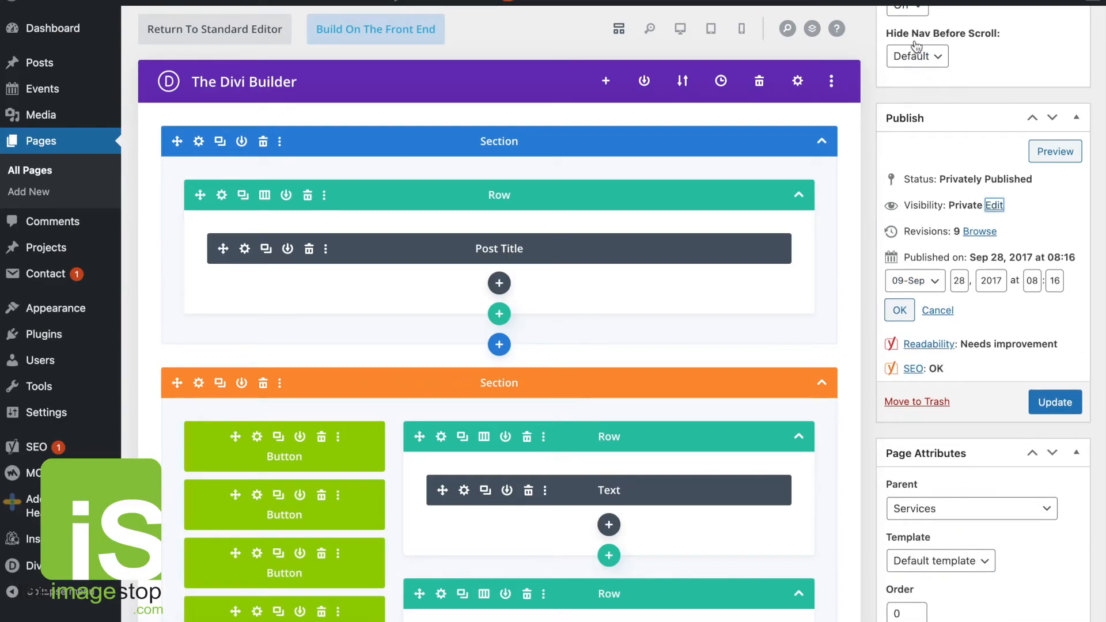
Show the screen options and examine the page's SEO details and revision history, including who made the latest revision
{"action": "scroll", "coordinate": [922, 34], "scroll_direction": "up", "scroll_amount": 3}
{"action": "left_click", "coordinate": [974, 15]}
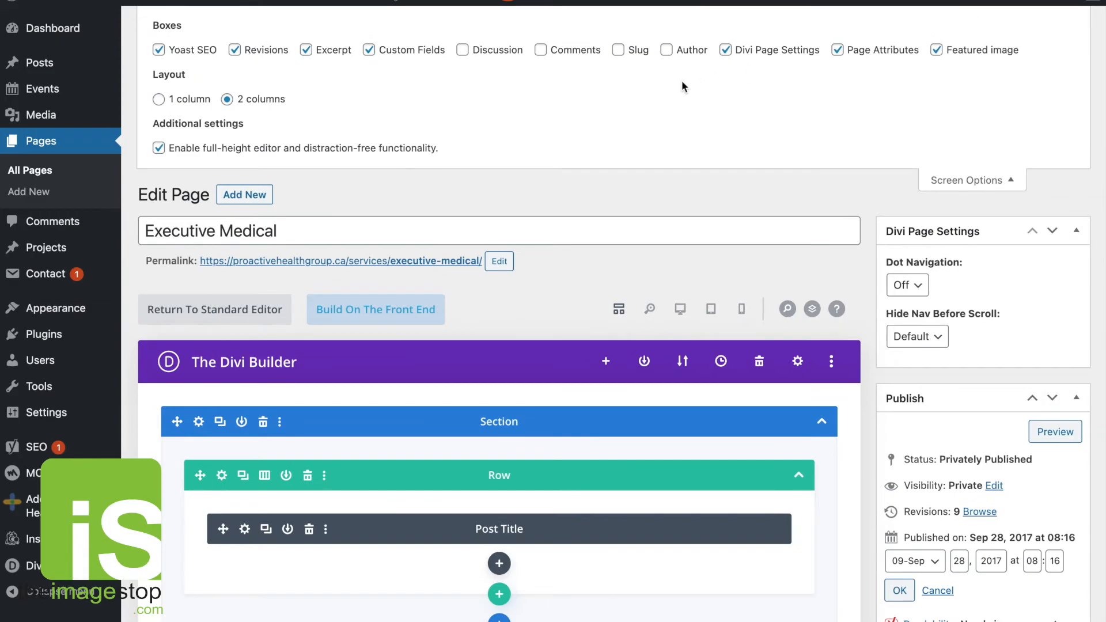
{"action": "scroll", "coordinate": [524, 164], "scroll_direction": "down", "scroll_amount": 15}
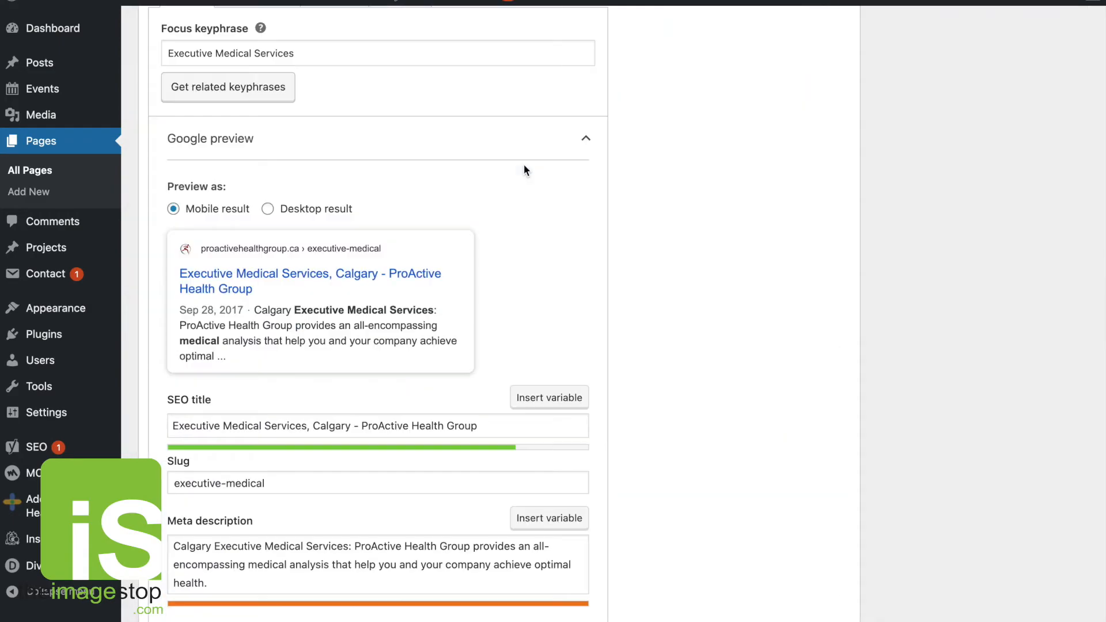
{"action": "scroll", "coordinate": [524, 164], "scroll_direction": "down", "scroll_amount": 8}
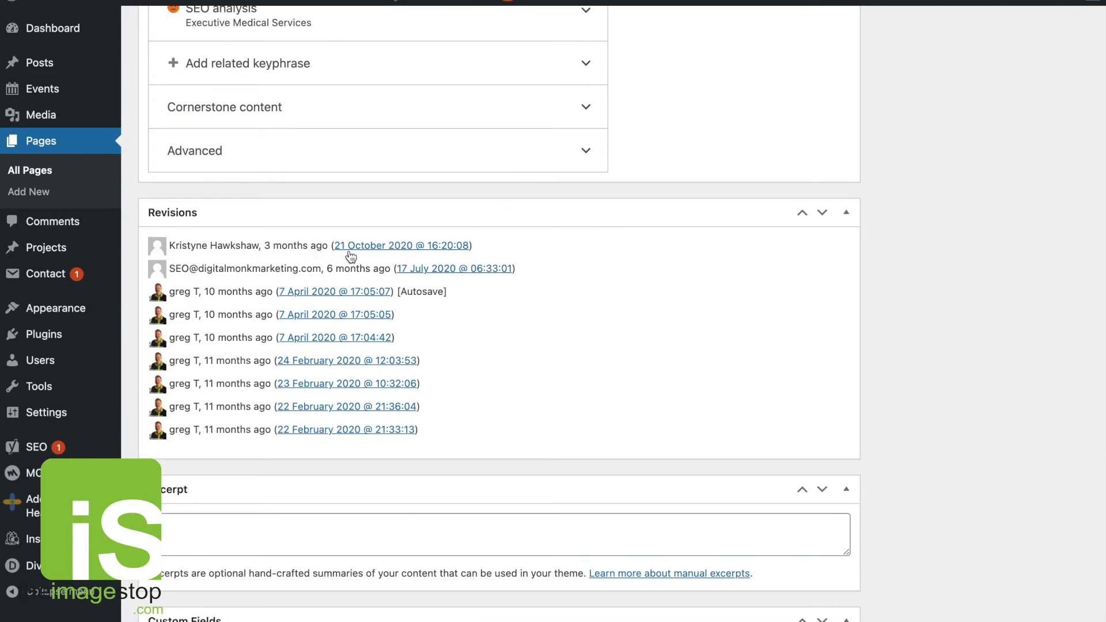
{"action": "left_click_drag", "start_coordinate": [481, 247], "coordinate": [221, 246]}
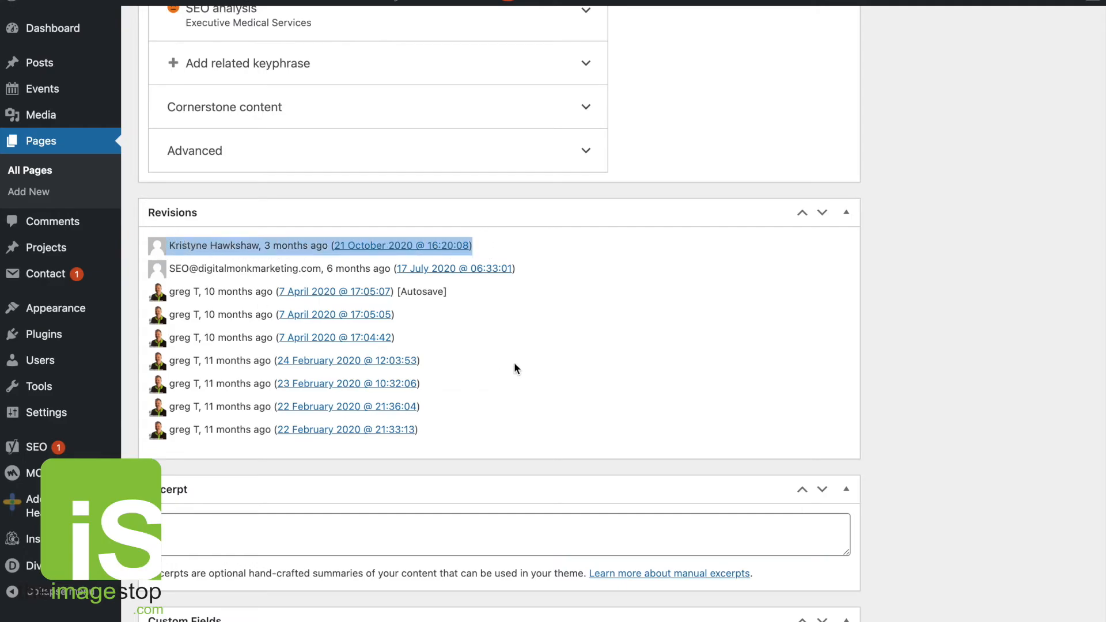
{"action": "scroll", "coordinate": [738, 306], "scroll_direction": "up", "scroll_amount": 15}
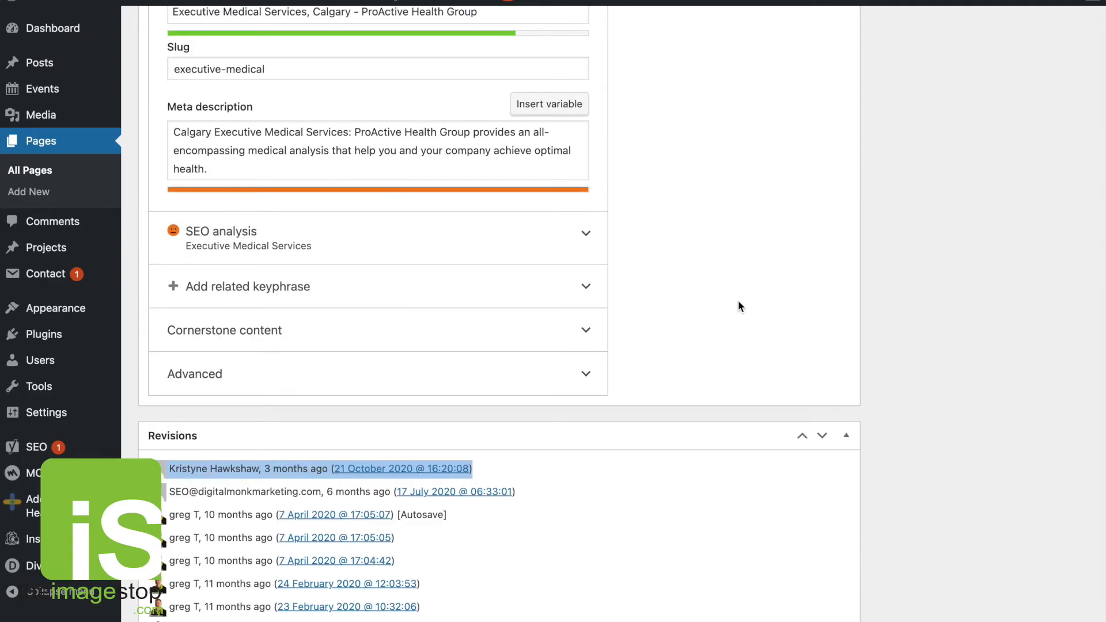
{"action": "scroll", "coordinate": [738, 302], "scroll_direction": "up", "scroll_amount": 5}
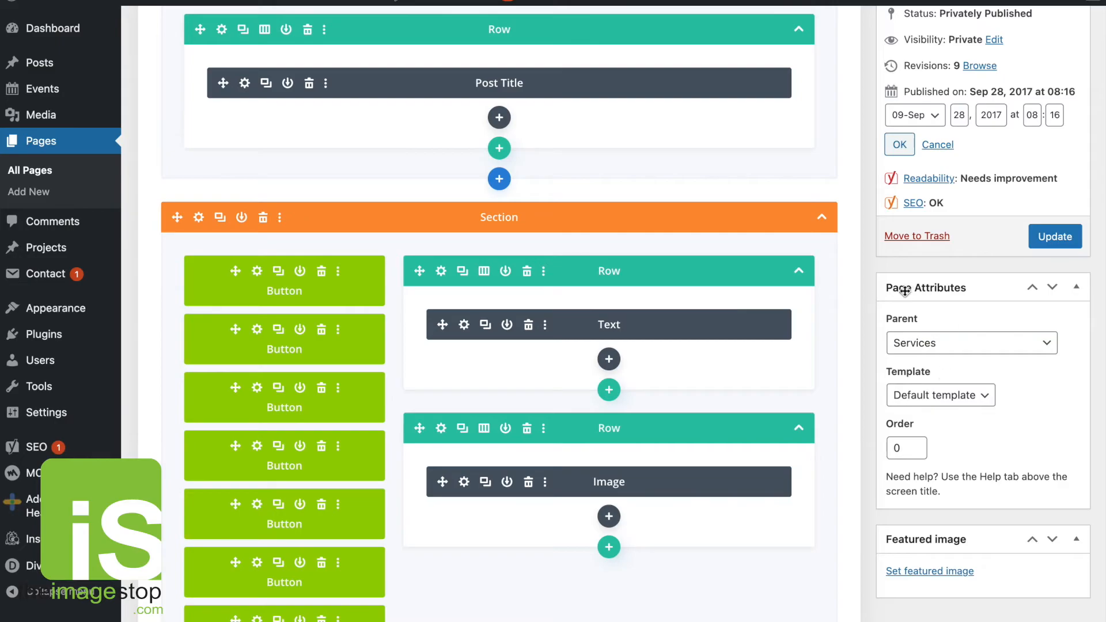
{"action": "scroll", "coordinate": [994, 442], "scroll_direction": "up", "scroll_amount": 4}
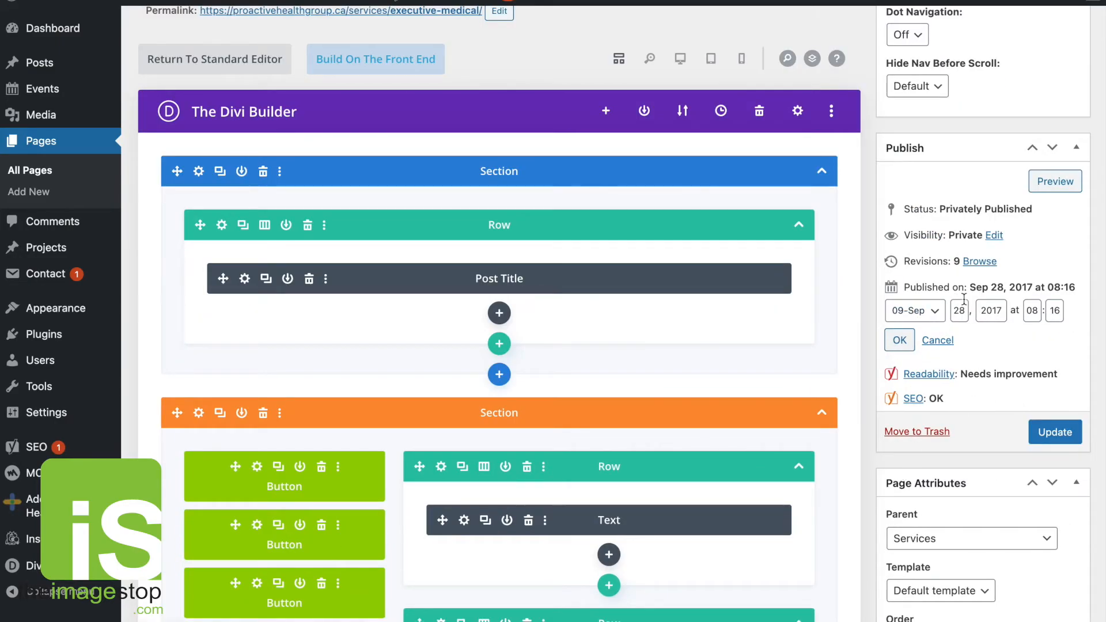
Cancel the publish date edit, set the Executive Medical page's visibility to Public and publish it
{"action": "left_click", "coordinate": [936, 340]}
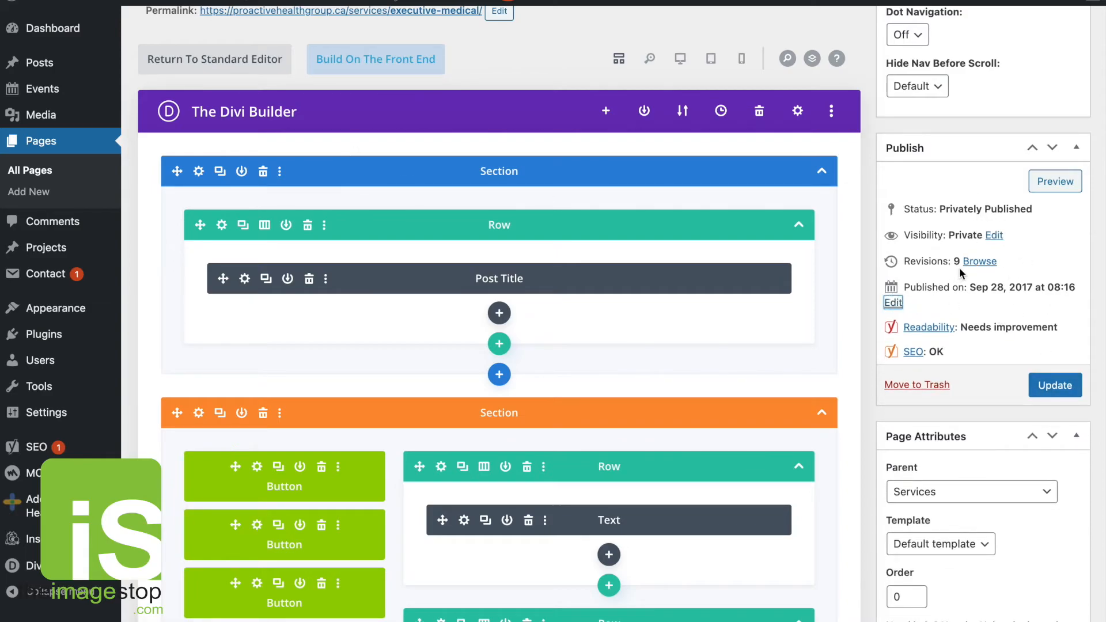
{"action": "left_click", "coordinate": [993, 235]}
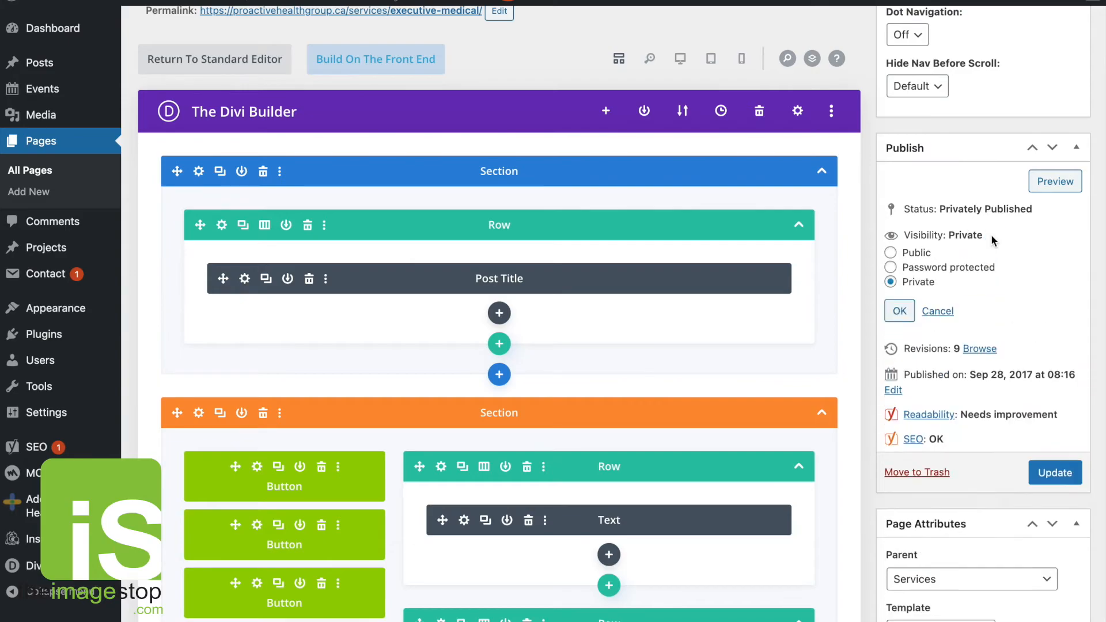
{"action": "left_click", "coordinate": [891, 252]}
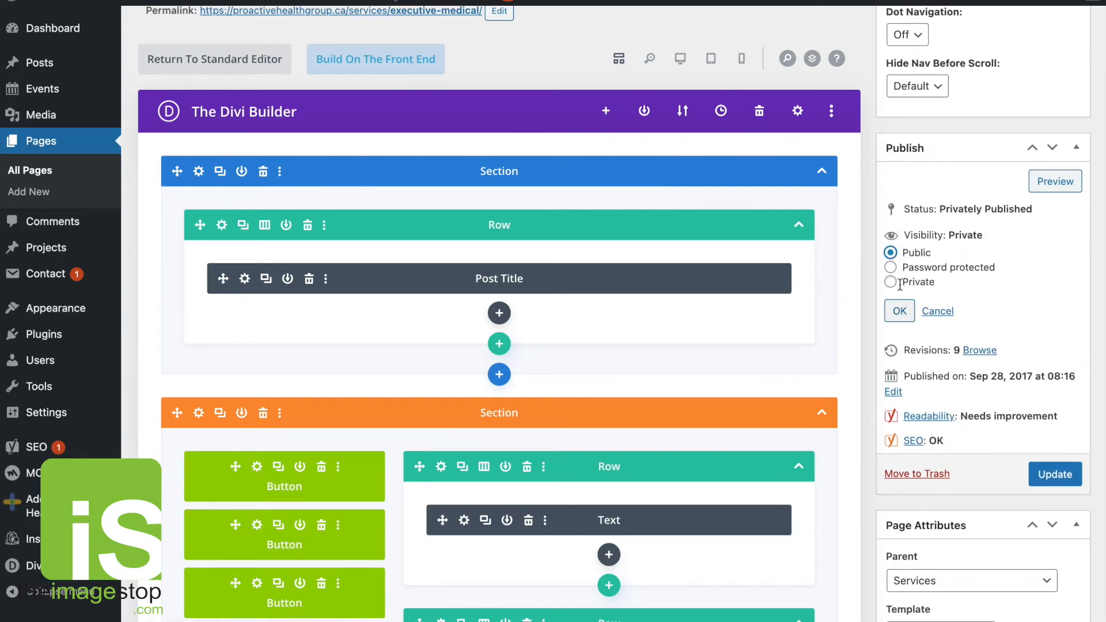
{"action": "left_click", "coordinate": [899, 311]}
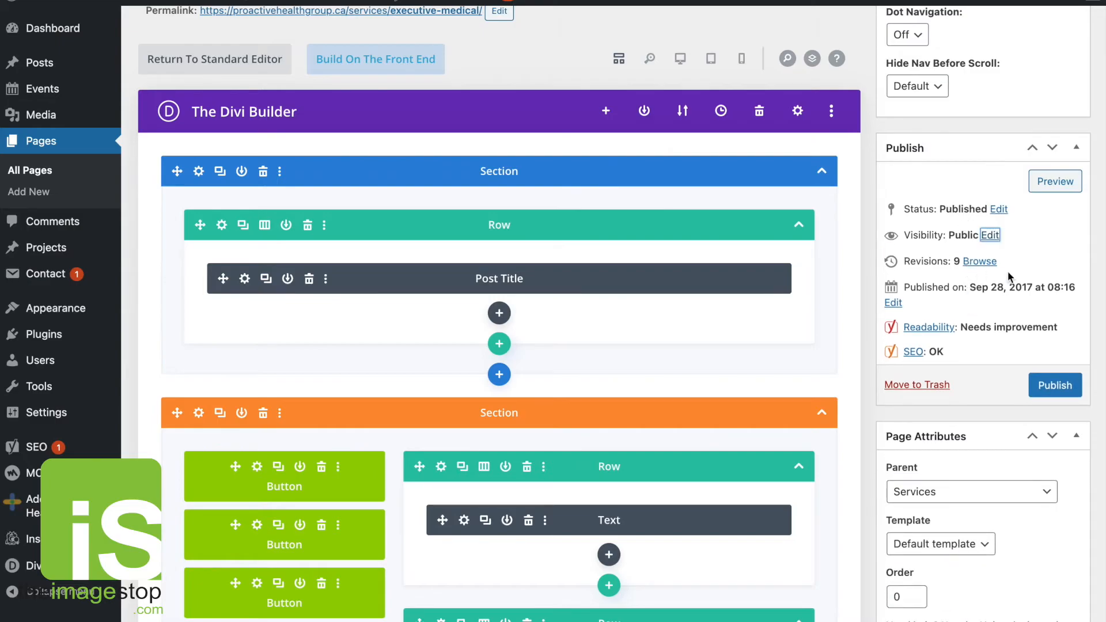
{"action": "left_click", "coordinate": [1055, 385]}
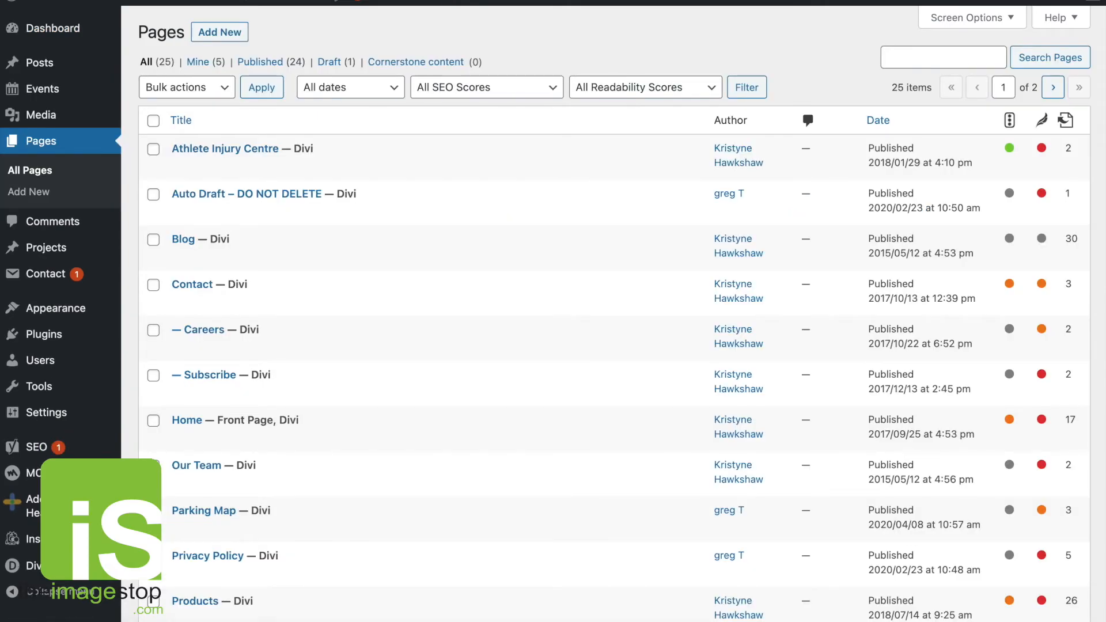
Check the Services sub-pages' statuses in the Pages list and review the Executive Medical page's publish date
{"action": "scroll", "coordinate": [389, 268], "scroll_direction": "down", "scroll_amount": 10}
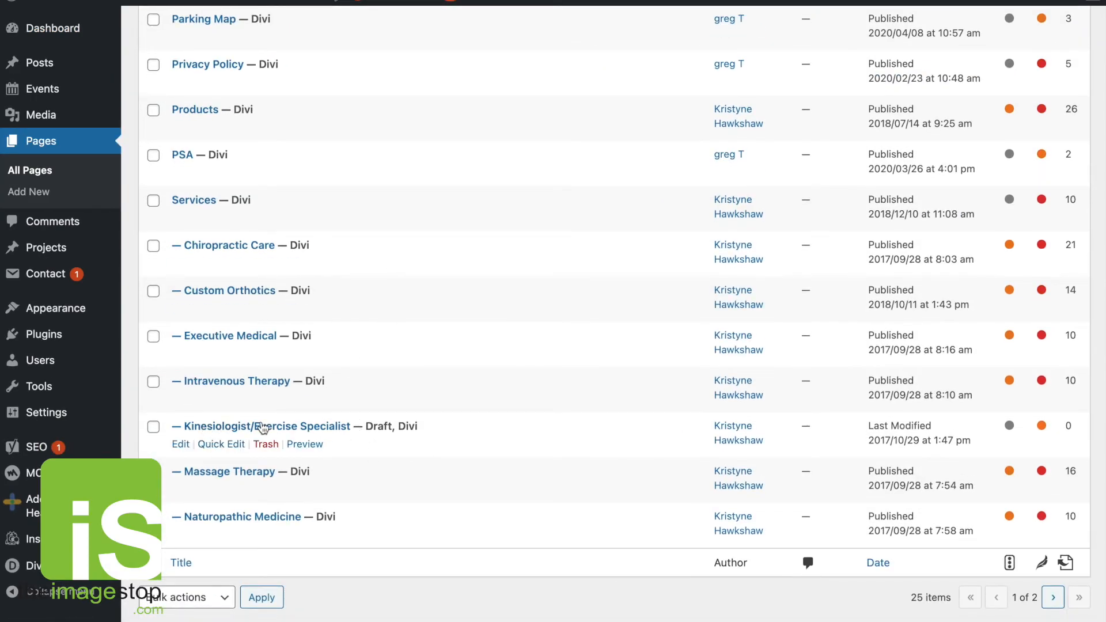
{"action": "left_click_drag", "start_coordinate": [367, 426], "coordinate": [391, 425]}
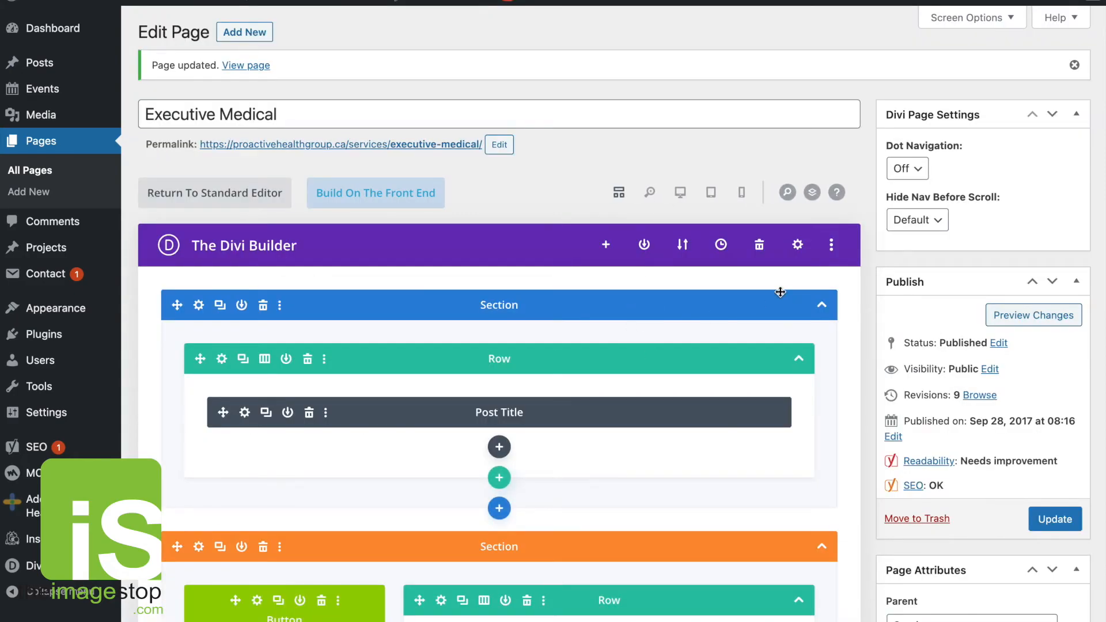
{"action": "scroll", "coordinate": [787, 291], "scroll_direction": "down", "scroll_amount": 3}
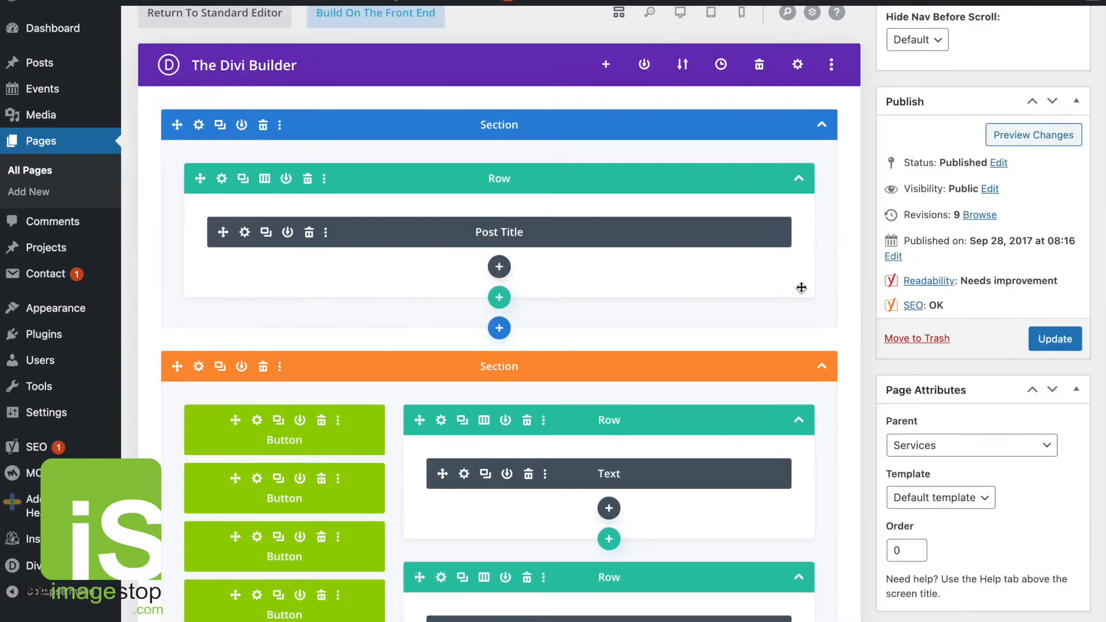
{"action": "left_click", "coordinate": [894, 256]}
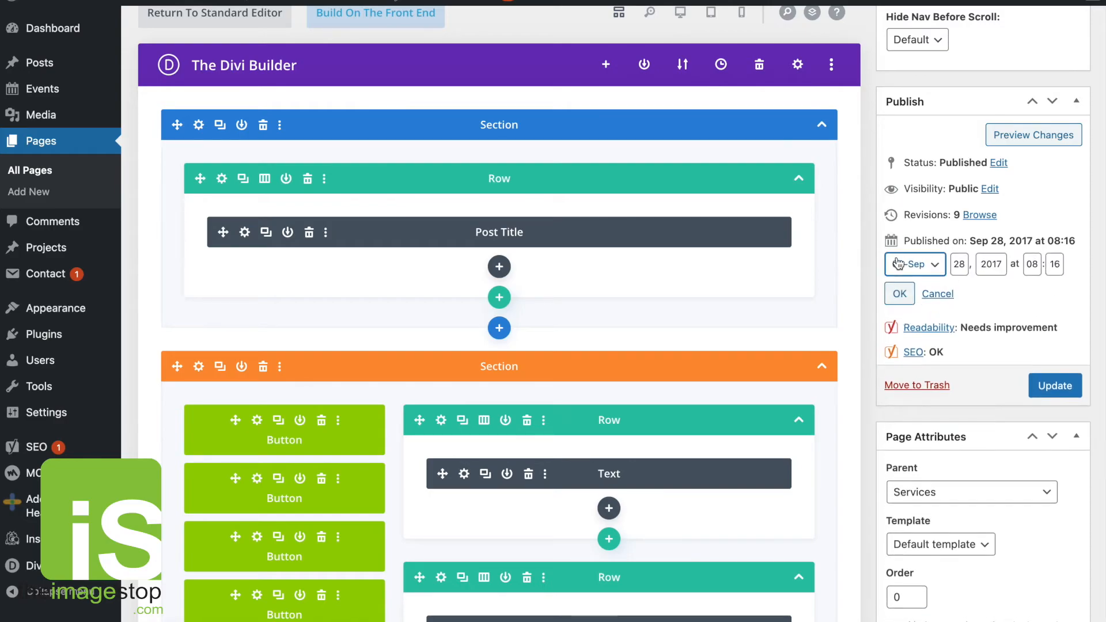
{"action": "left_click", "coordinate": [900, 294]}
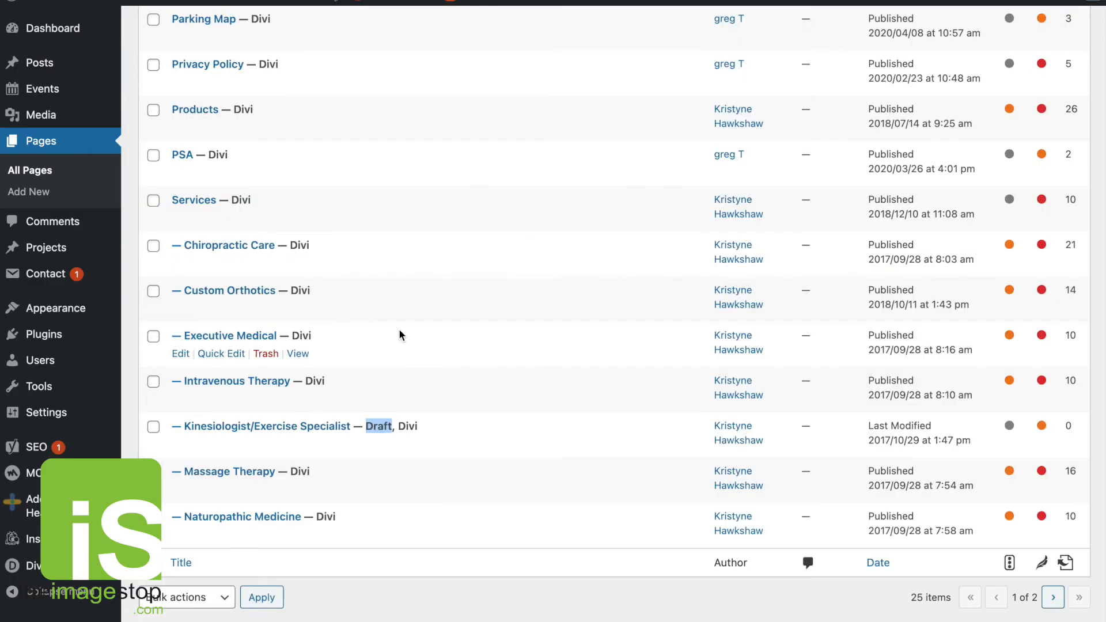
Change the Executive Medical page's status to Draft with Quick Edit and check it in the Pages list
{"action": "left_click", "coordinate": [231, 354]}
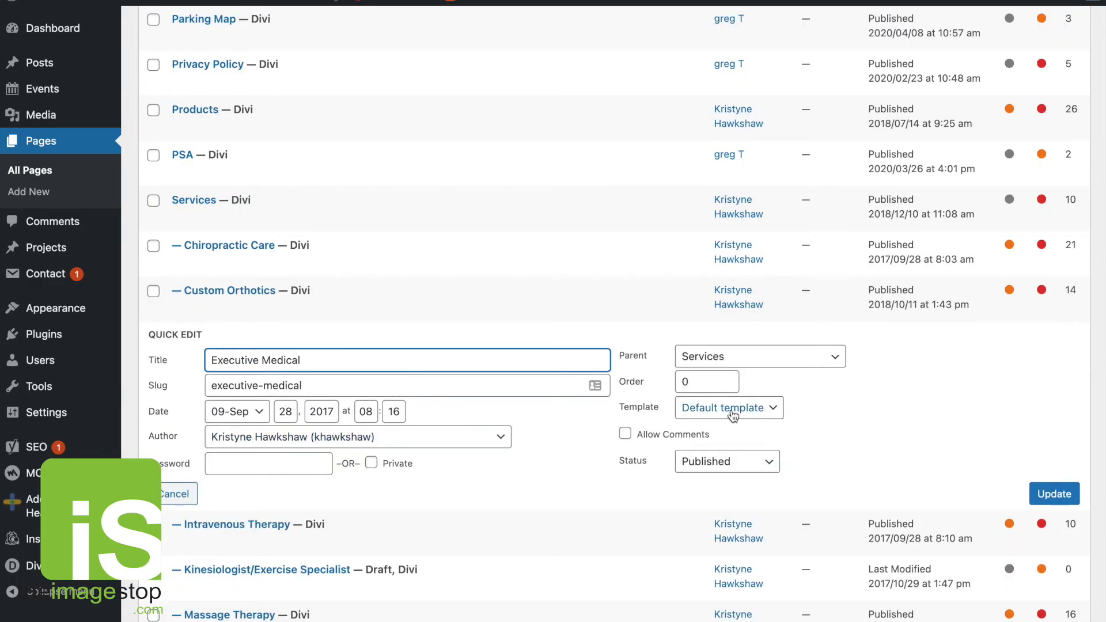
{"action": "left_click", "coordinate": [741, 464]}
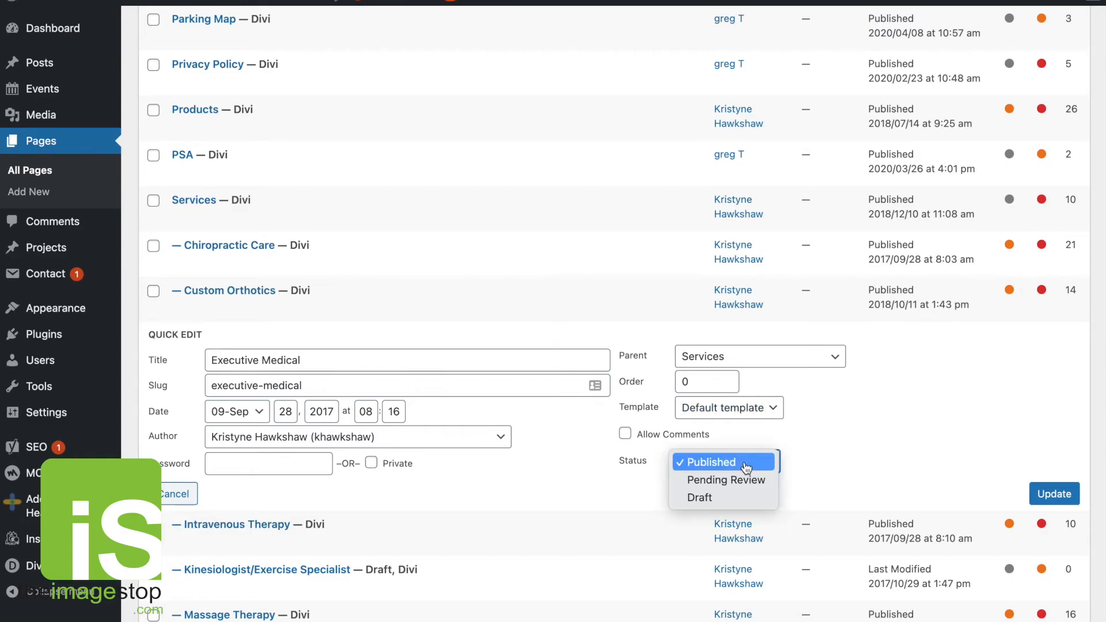
{"action": "left_click", "coordinate": [741, 499]}
{"action": "left_click", "coordinate": [1052, 494]}
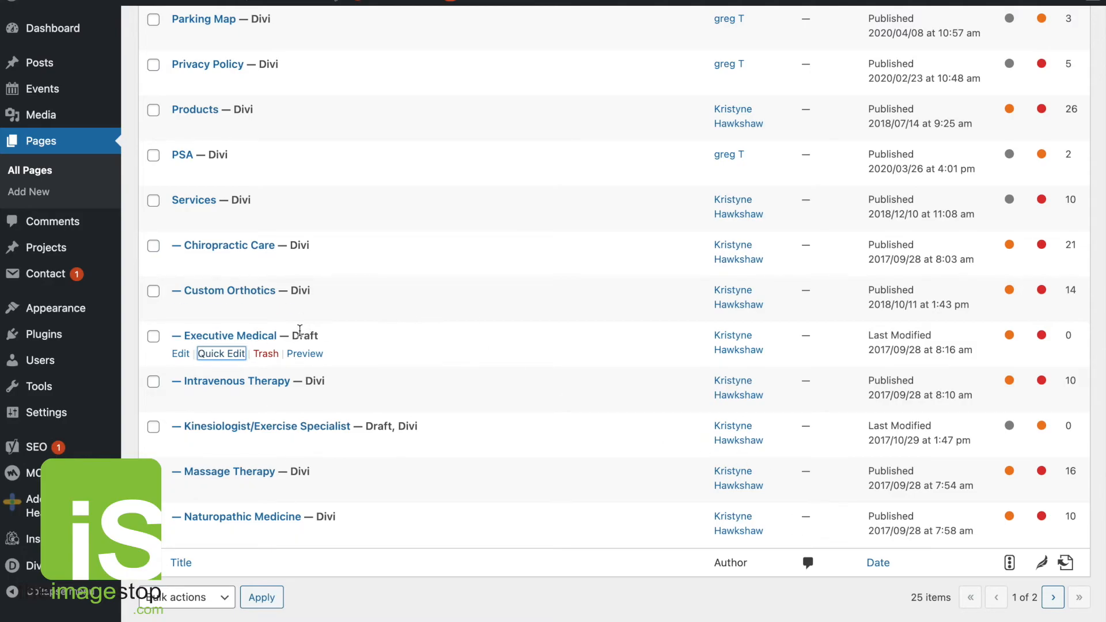
{"action": "left_click_drag", "start_coordinate": [291, 340], "coordinate": [346, 343]}
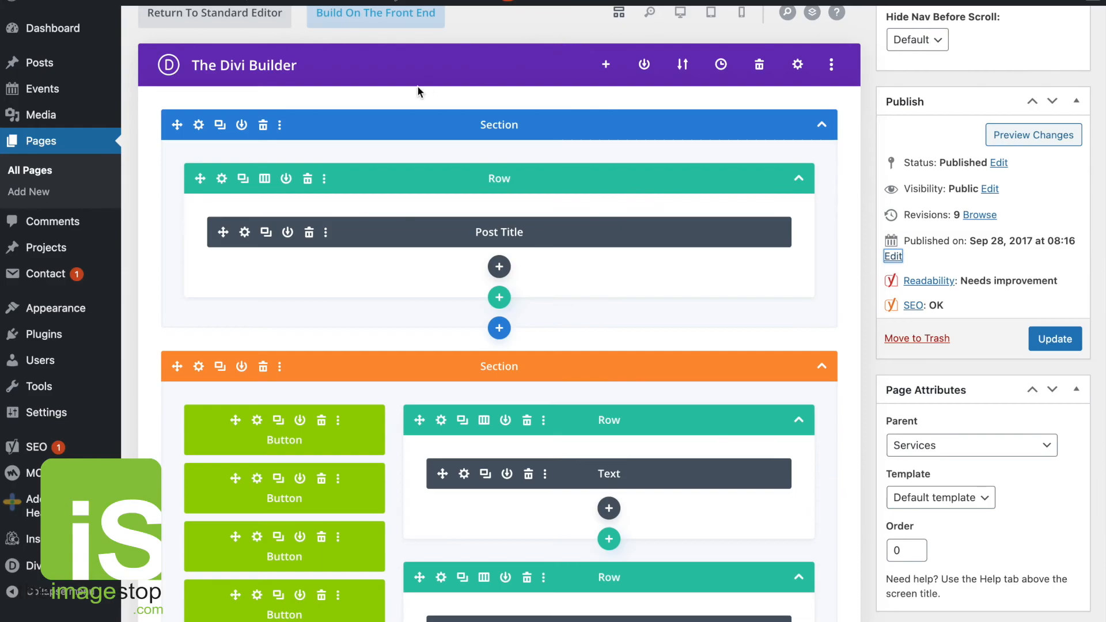
Copy the Executive Medical page's link address from its page editor
{"action": "scroll", "coordinate": [417, 85], "scroll_direction": "up", "scroll_amount": 3}
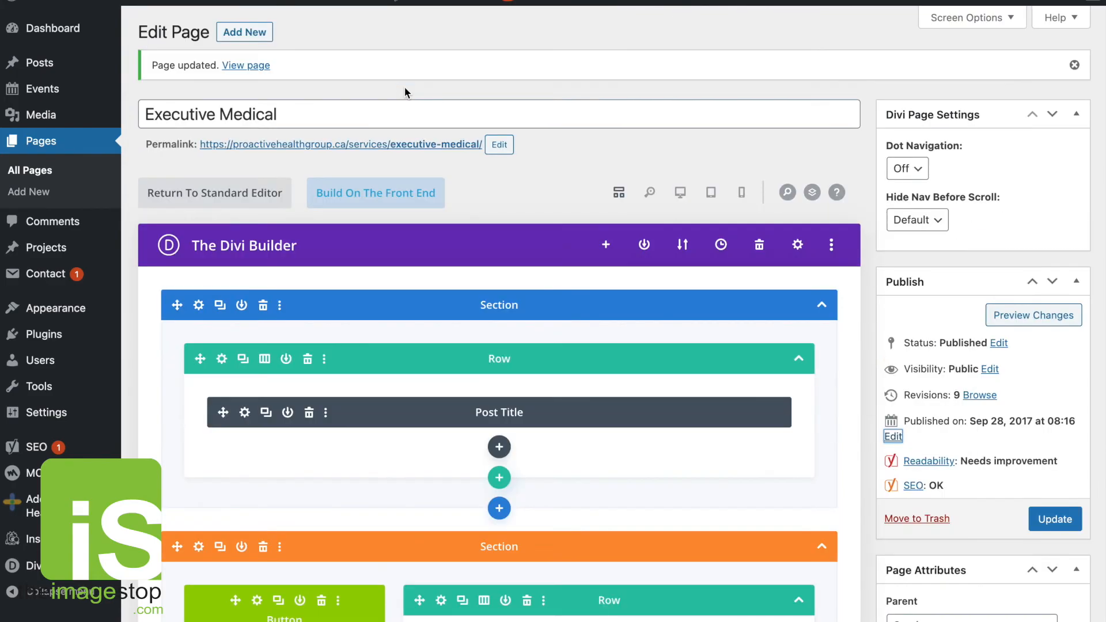
{"action": "right_click", "coordinate": [247, 68]}
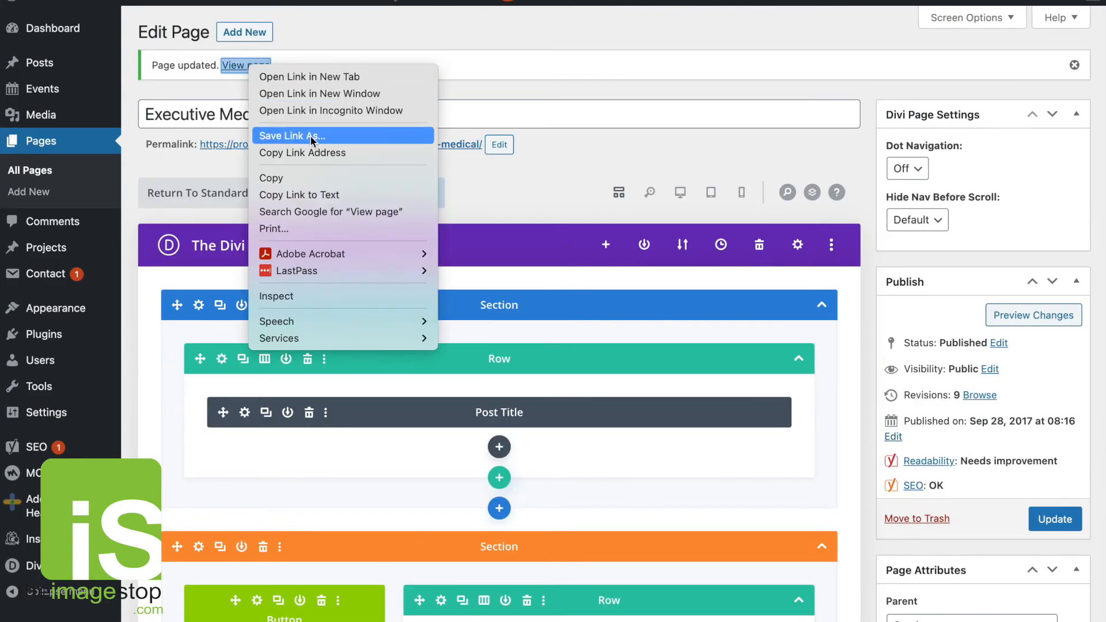
{"action": "left_click", "coordinate": [310, 151]}
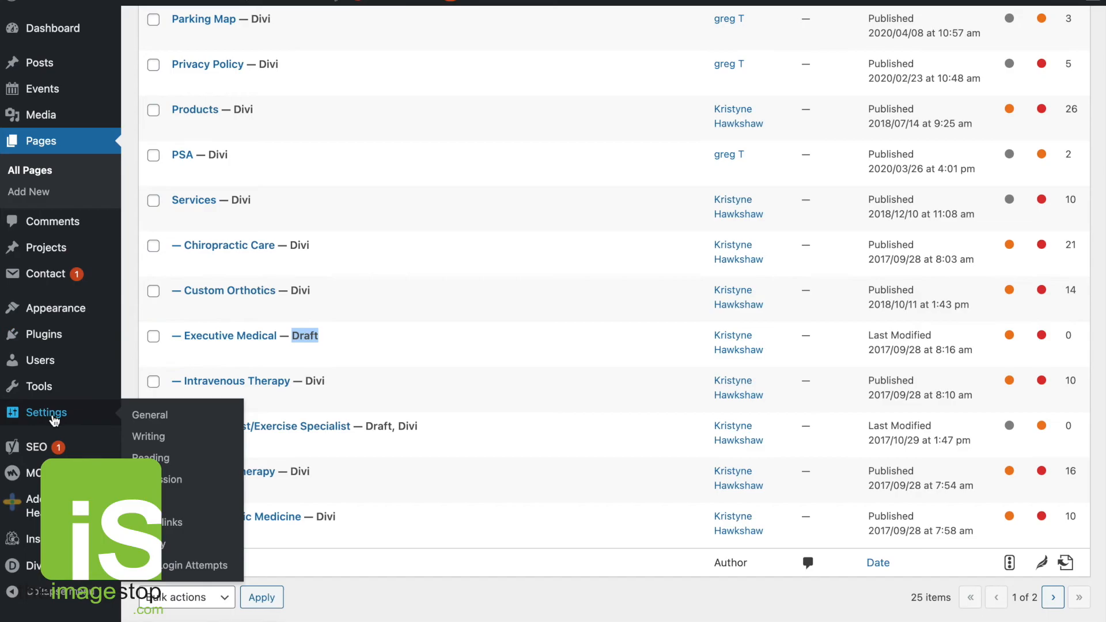
{"action": "mouse_move", "coordinate": [49, 385]}
{"action": "left_click", "coordinate": [175, 539]}
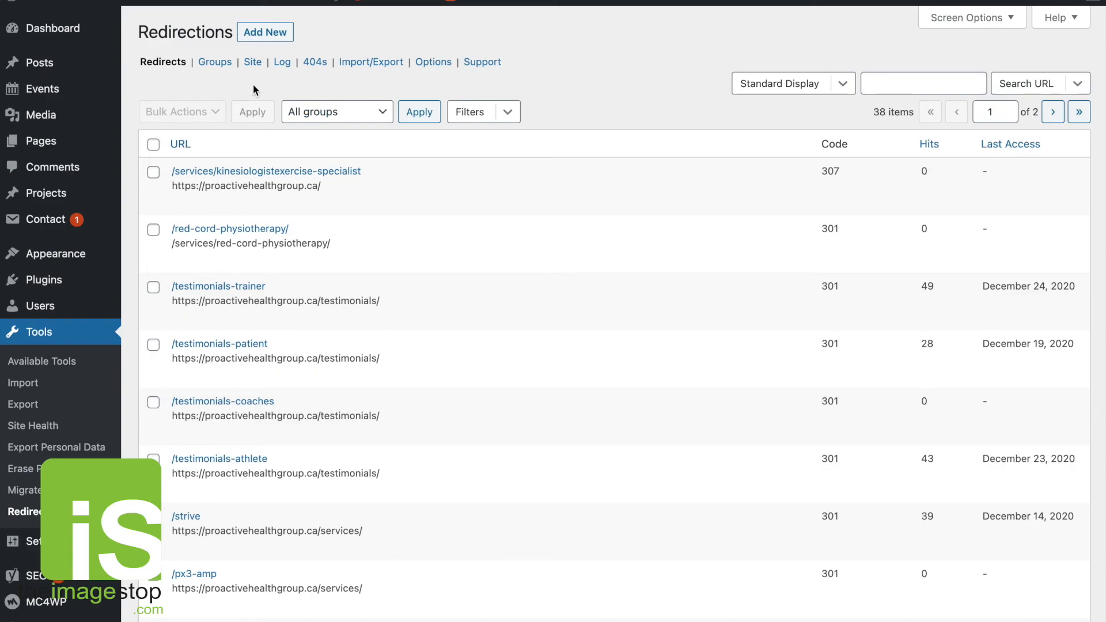
{"action": "left_click", "coordinate": [280, 36]}
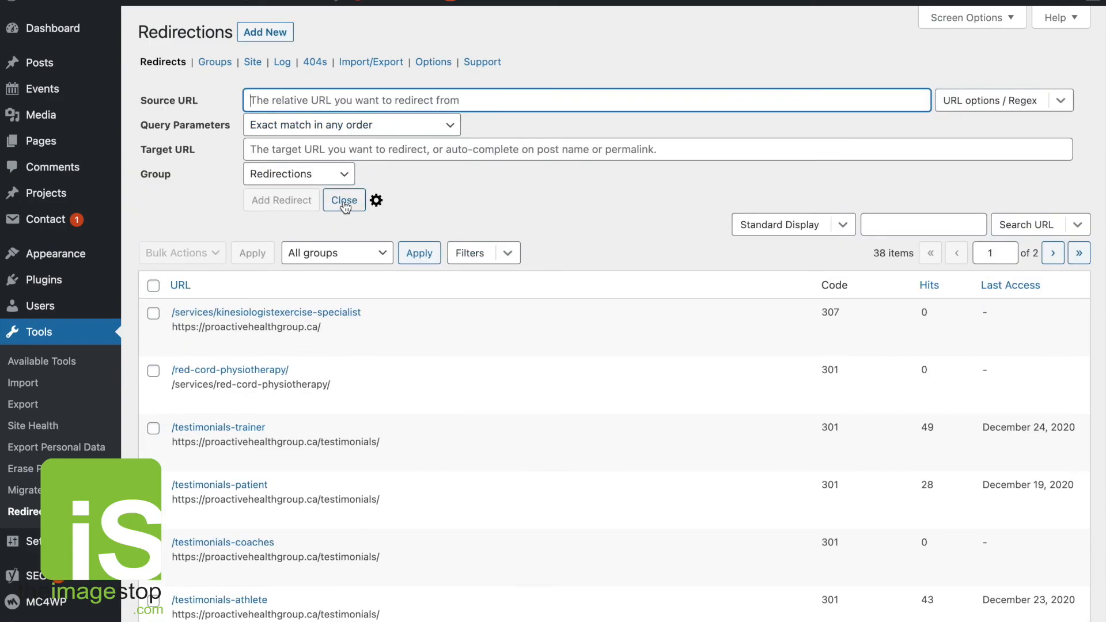
{"action": "key", "text": "ctrl+v"}
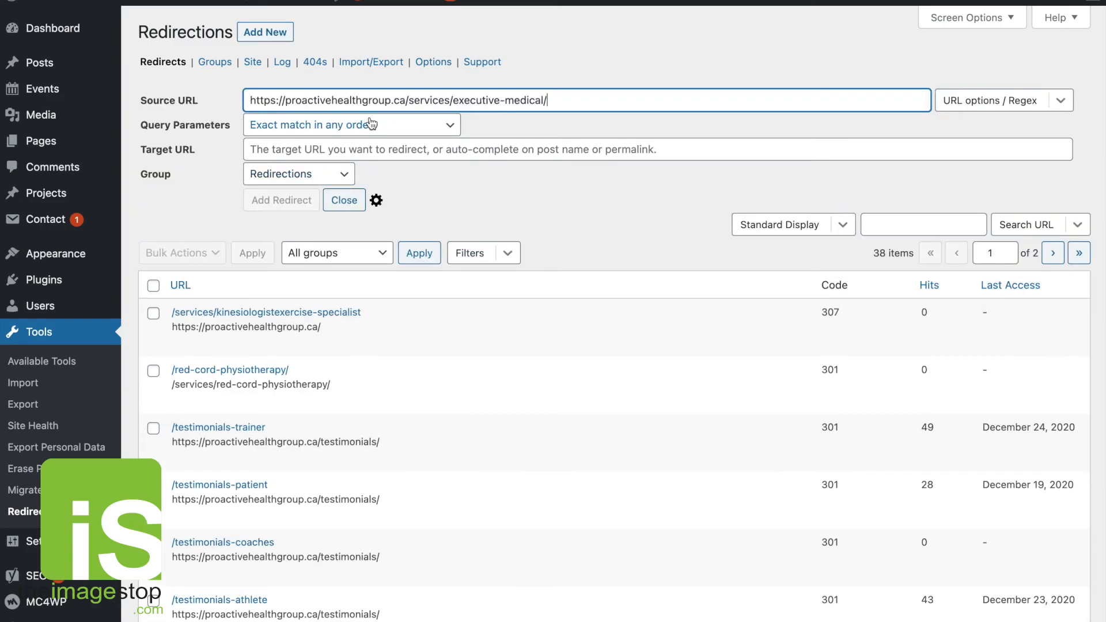
{"action": "left_click", "coordinate": [340, 152]}
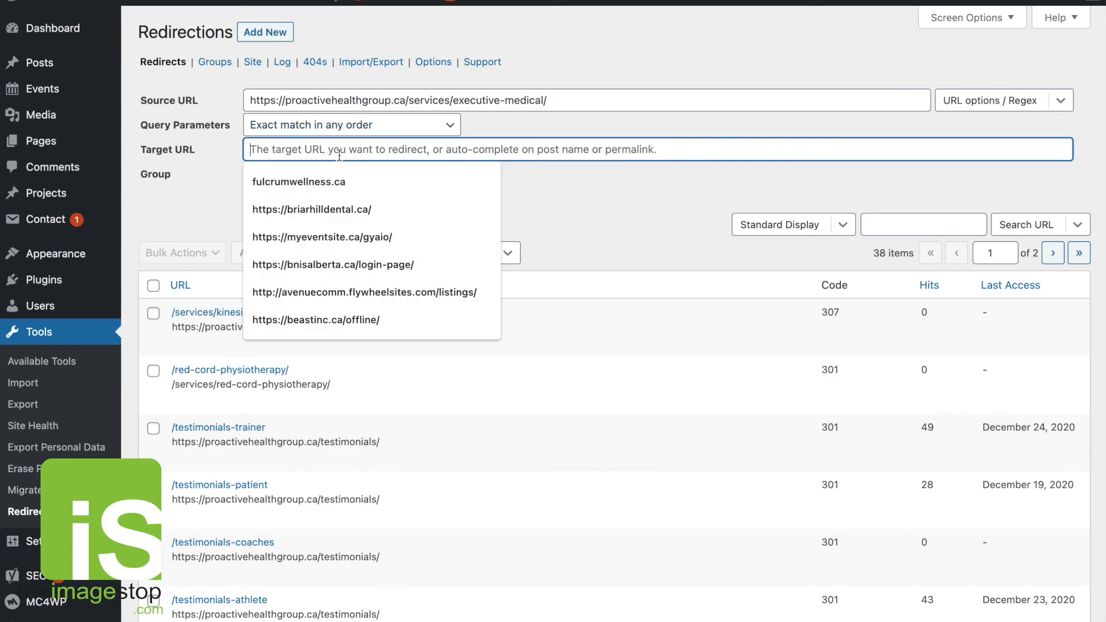
{"action": "key", "text": "ctrl+v"}
{"action": "left_click_drag", "start_coordinate": [406, 149], "coordinate": [500, 178]}
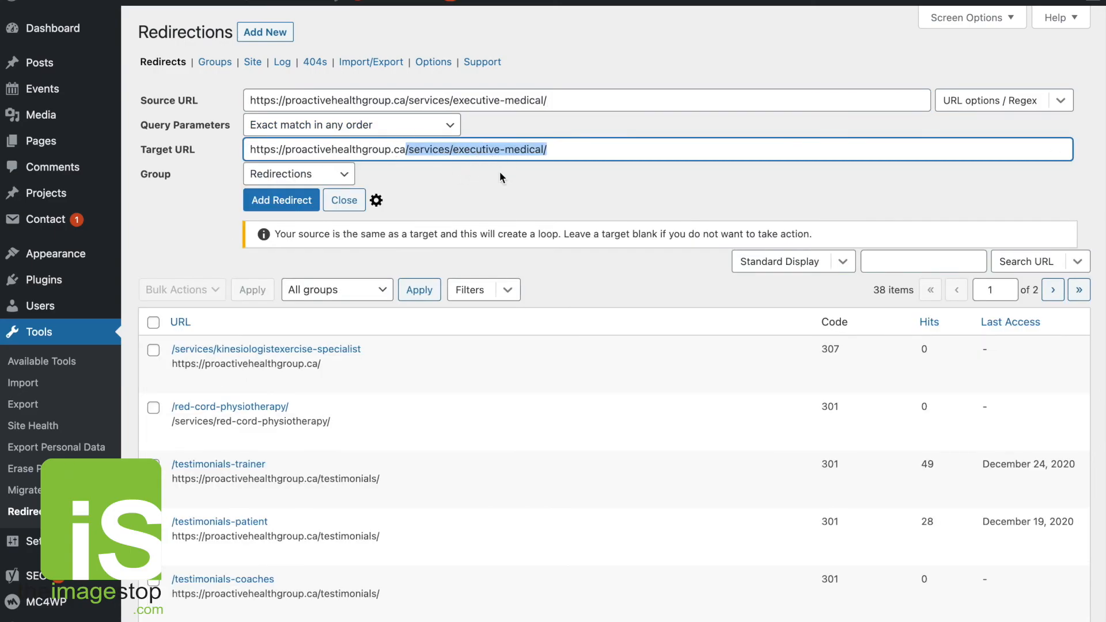
{"action": "key", "text": "BackSpace"}
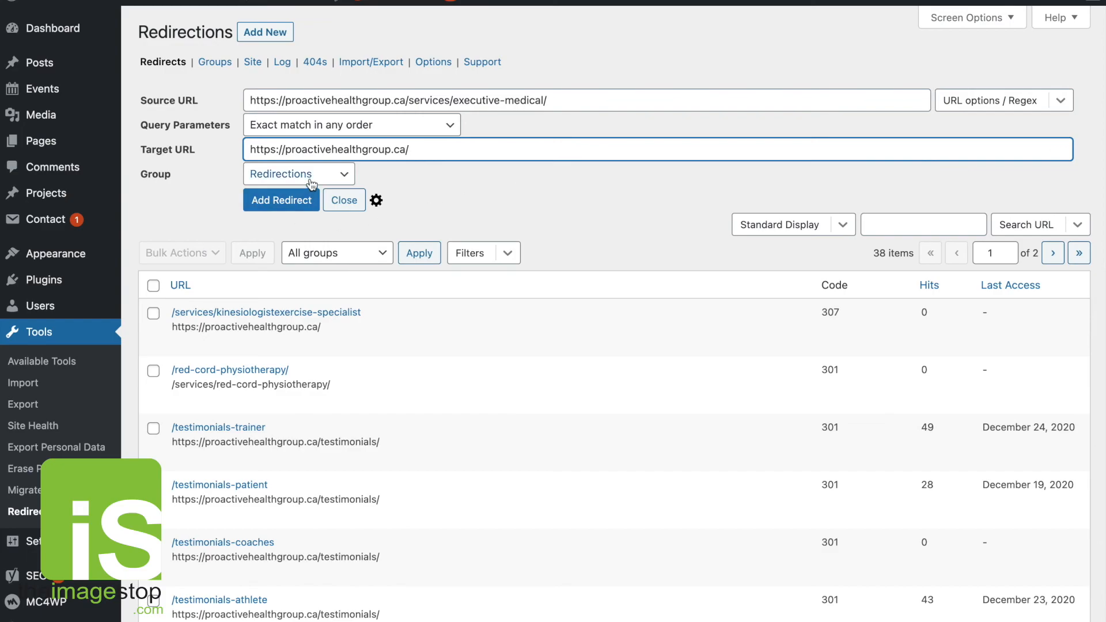
Set the redirect's HTTP code to 307 - Temporary Redirect and add the redirect
{"action": "left_click", "coordinate": [376, 200]}
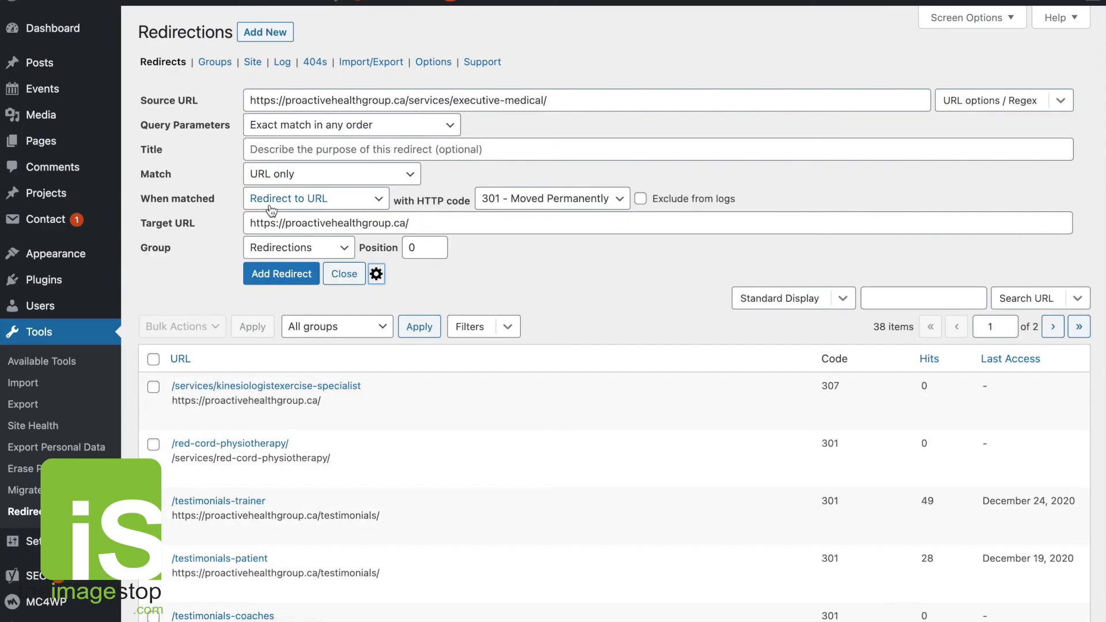
{"action": "left_click", "coordinate": [526, 199]}
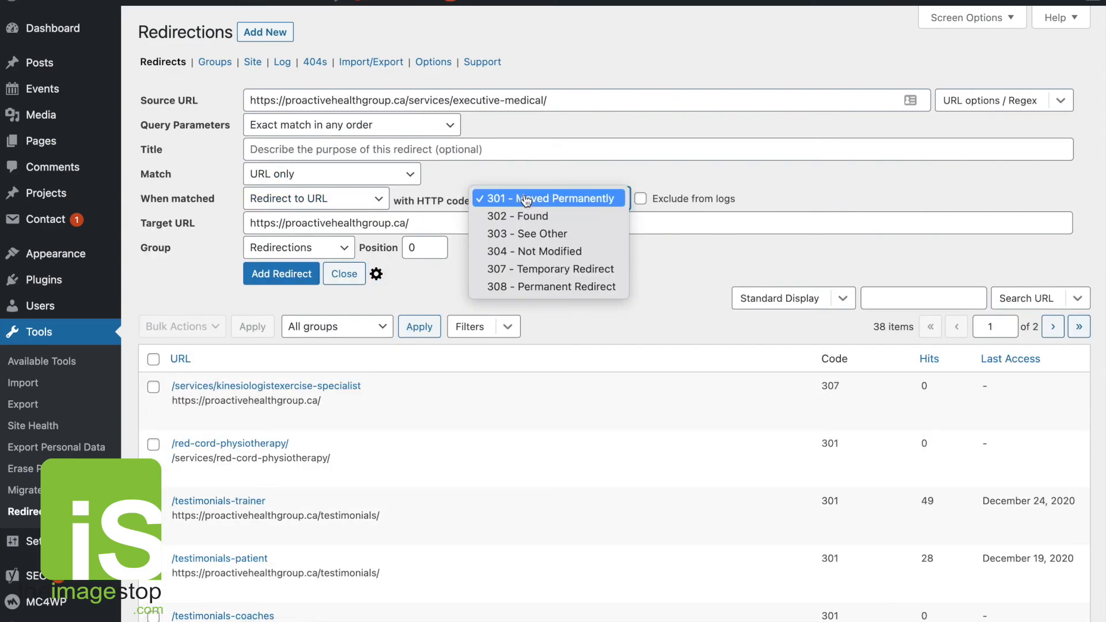
{"action": "left_click", "coordinate": [594, 278]}
{"action": "left_click", "coordinate": [280, 274]}
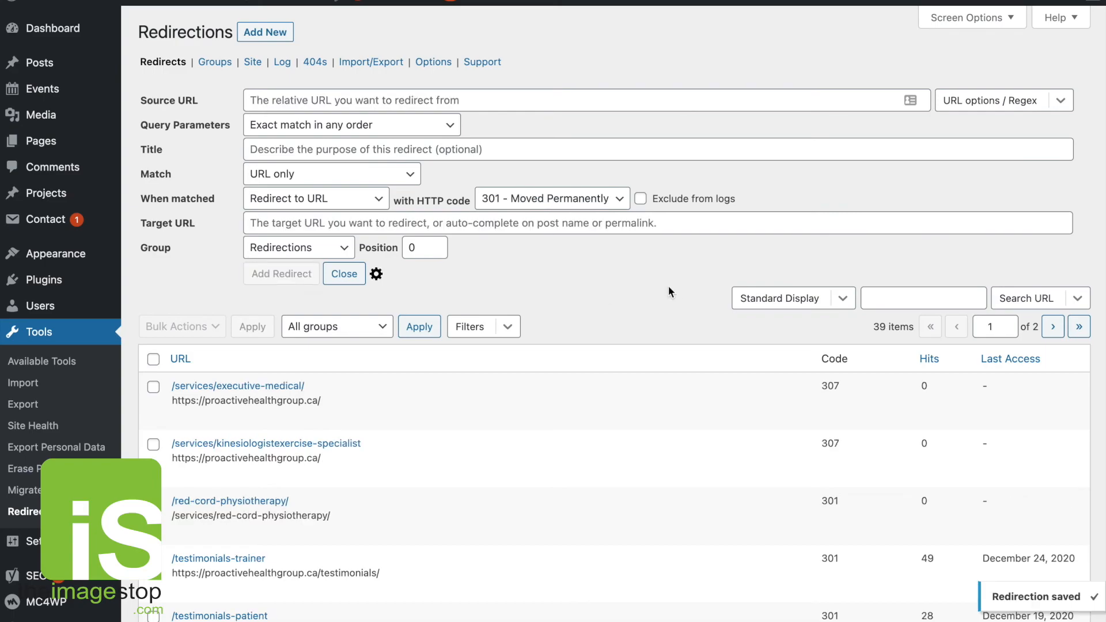